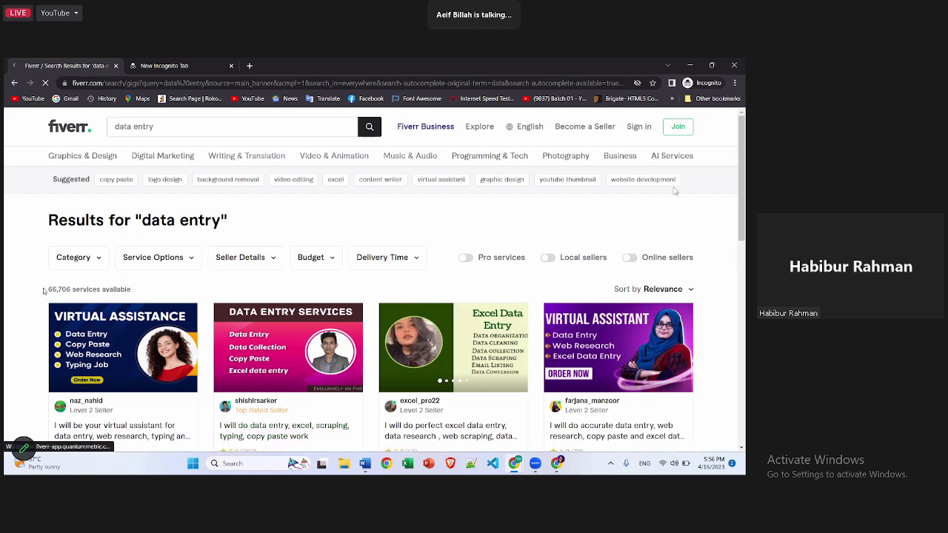
- Copy the available services count for the Fiverr "data entry" results as plain text by passing it through a new tab's address bar
mouse_move(60, 291)
mouse_down()
mouse_move(72, 292)
mouse_move(32, 293)
mouse_move(68, 291)
mouse_move(48, 291)
mouse_up()
click(72, 290)
drag(72, 290, 47, 289)
key(ctrl+c)
click(250, 66)
key(ctrl+v)
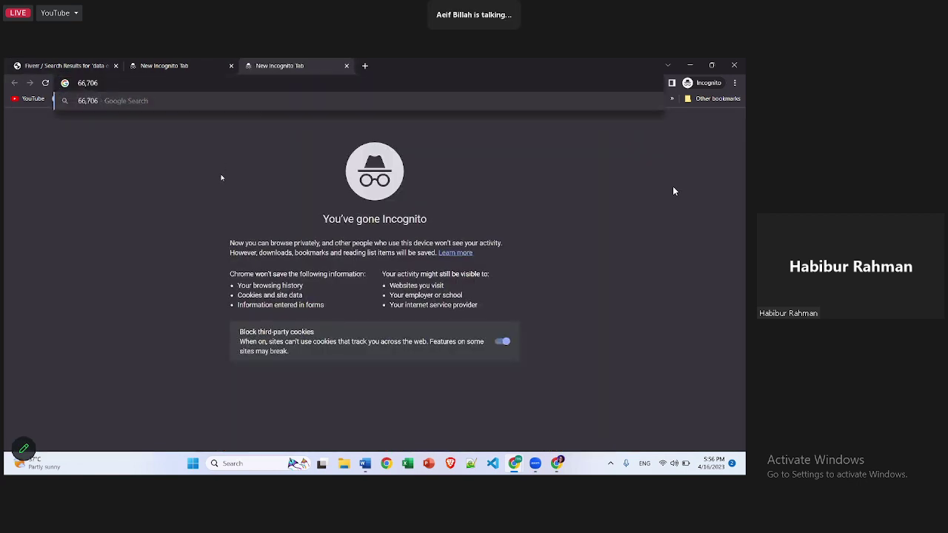
key(ctrl+a)
key(ctrl+c)
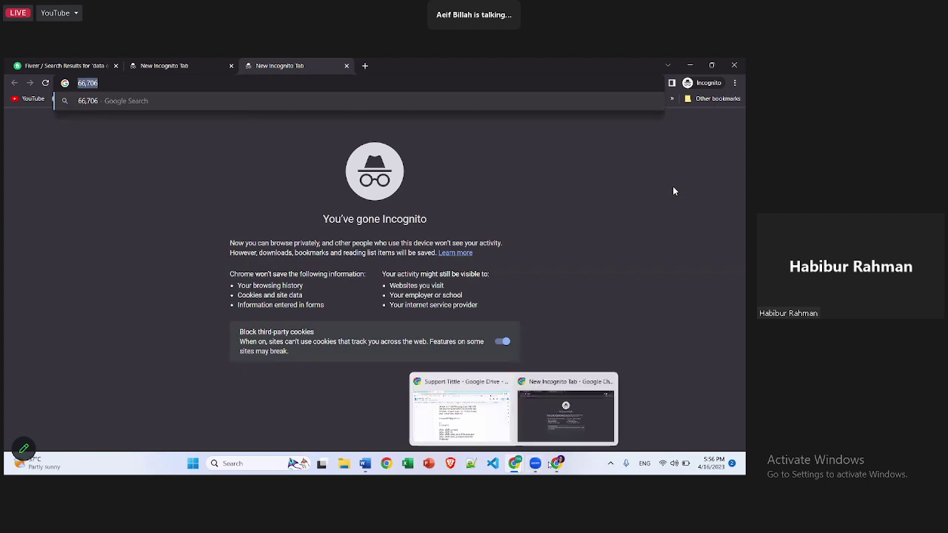
- Switch to the Word document and paste the copied count 66,706 after "data entry" on the first line
click(364, 463)
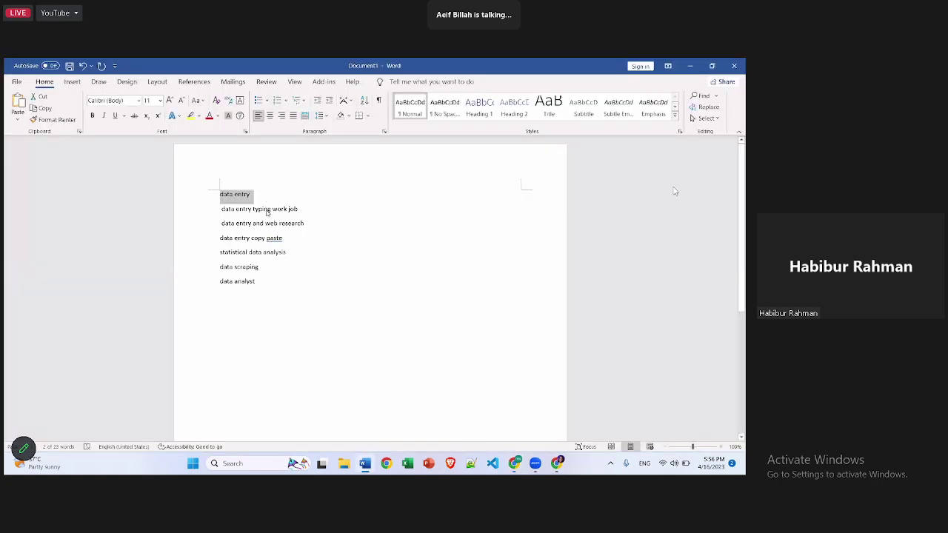
click(268, 202)
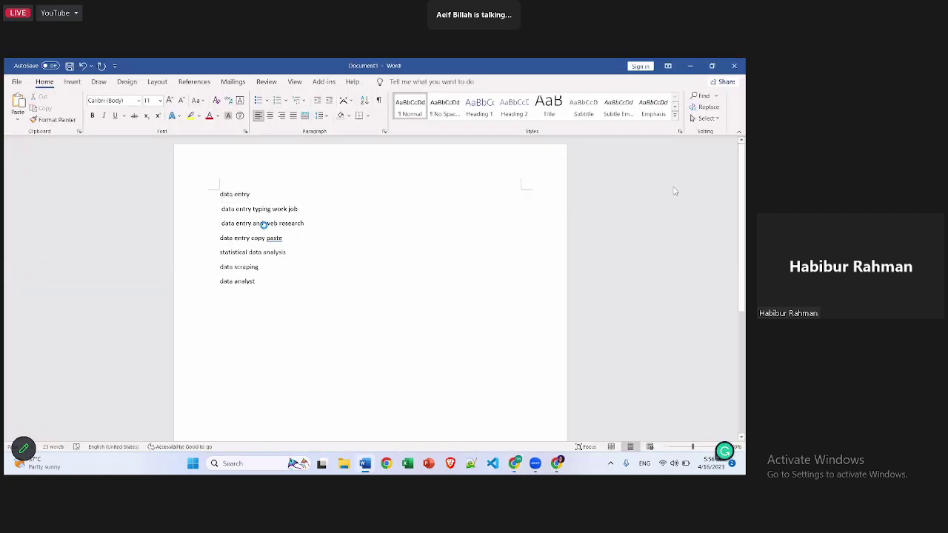
key(ctrl+v)
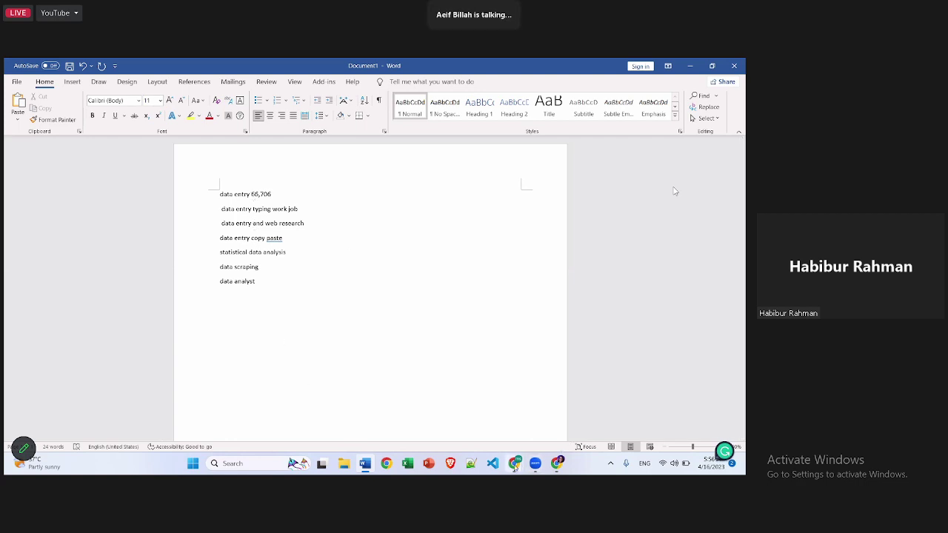
- Return to the Fiverr results in Chrome, dismiss the Join Fiverr prompt and copy the "Suggested" label as plain text via an empty tab
mouse_move(515, 468)
click(548, 426)
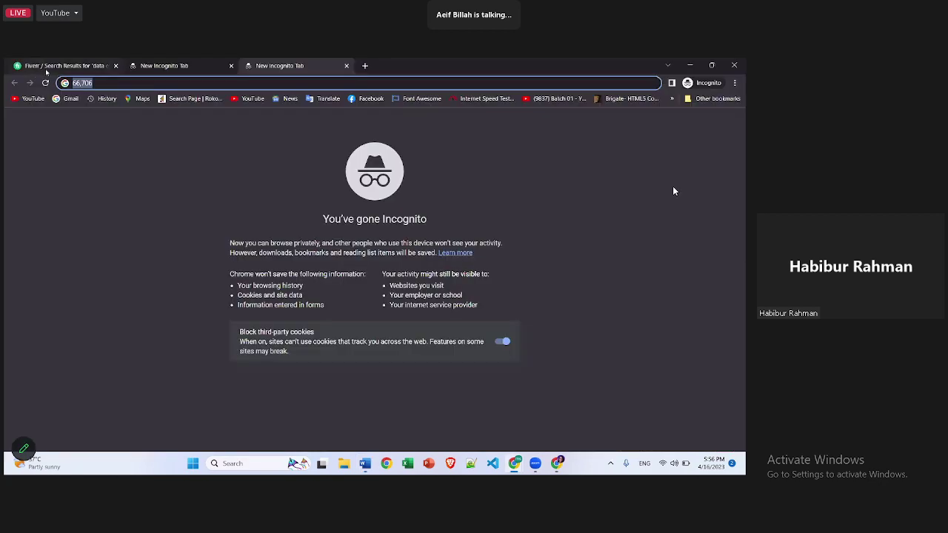
click(50, 68)
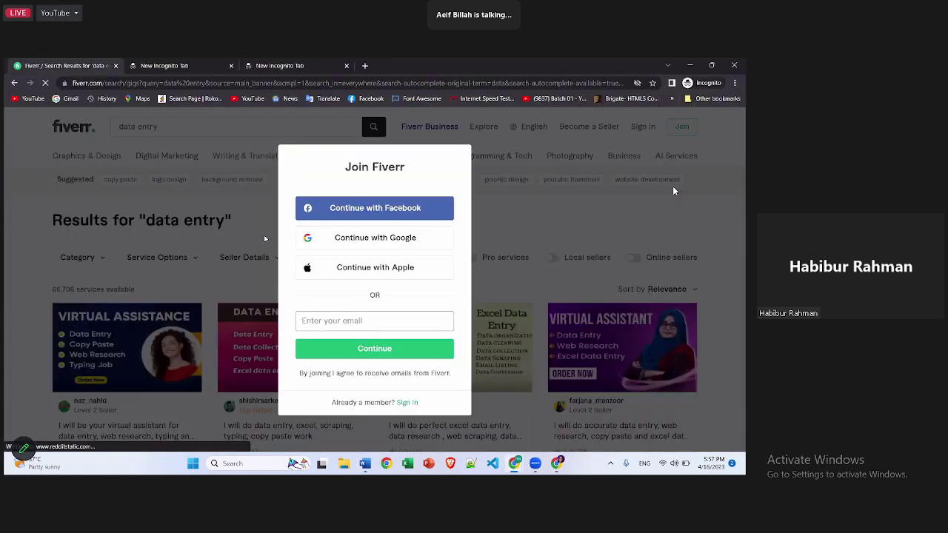
click(86, 201)
drag(33, 182, 91, 182)
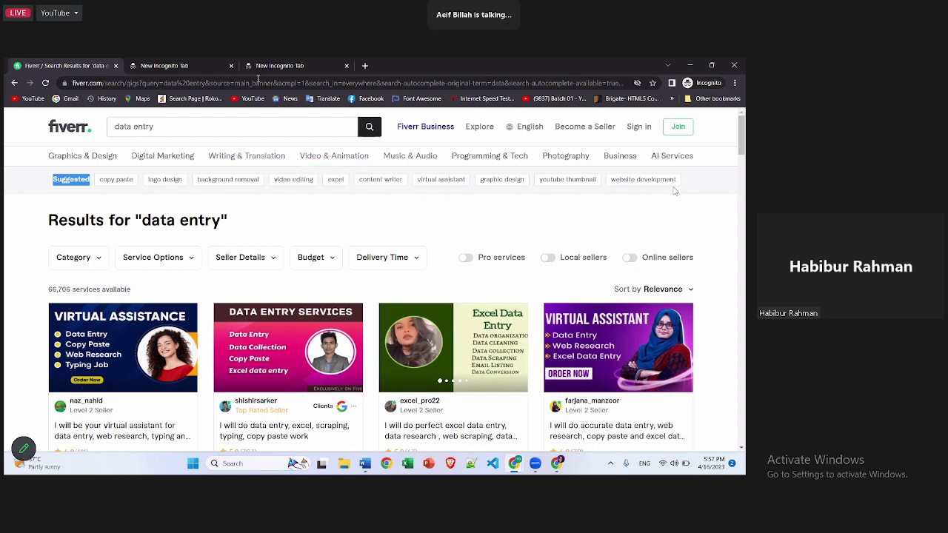
click(169, 66)
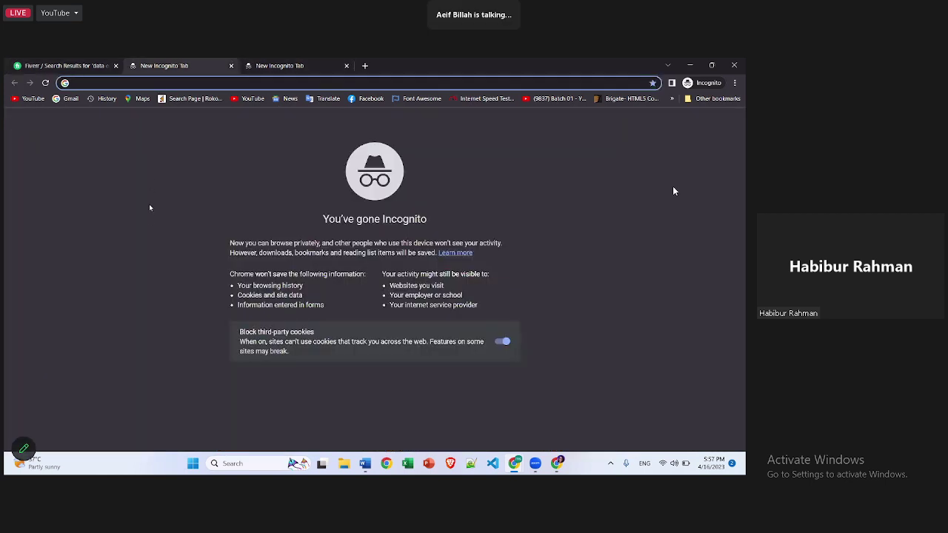
text(Suggested)
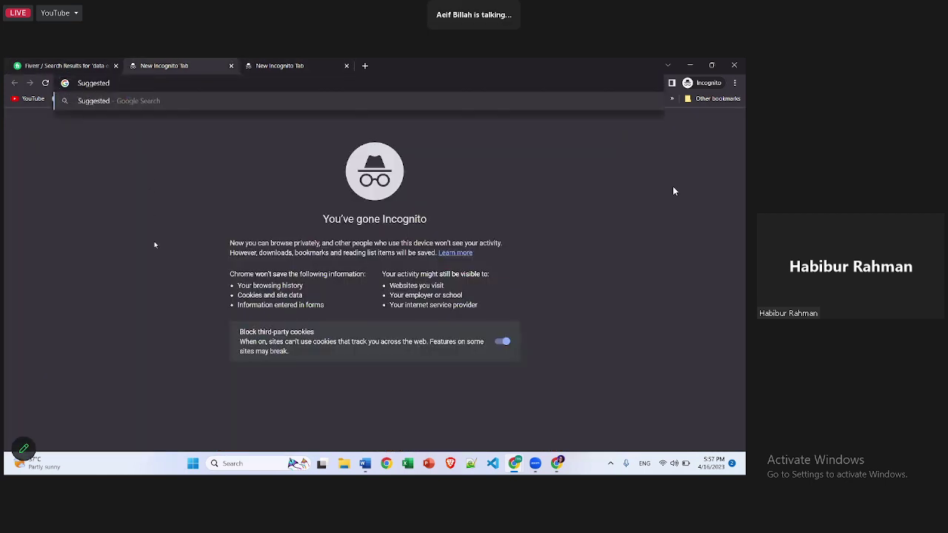
key(ctrl+a)
key(BackSpace)
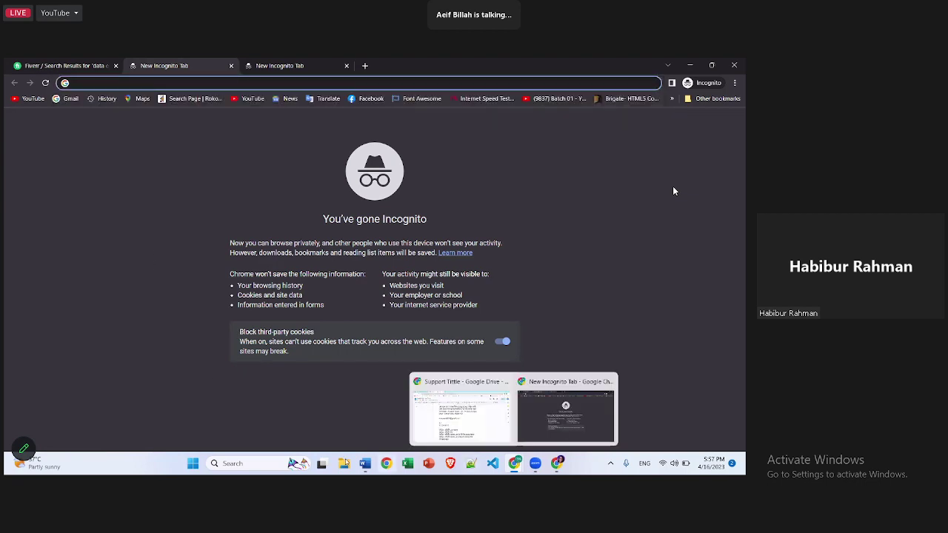
- In the Word document, add the heading "Suggested:" under the first line, leaving one blank line between them
key(alt+Tab)
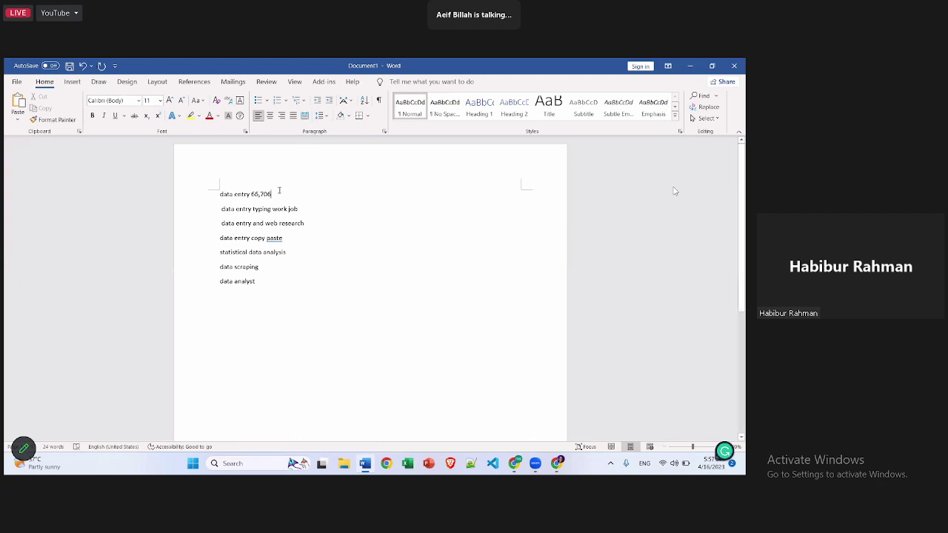
key(Return)
key(Return)
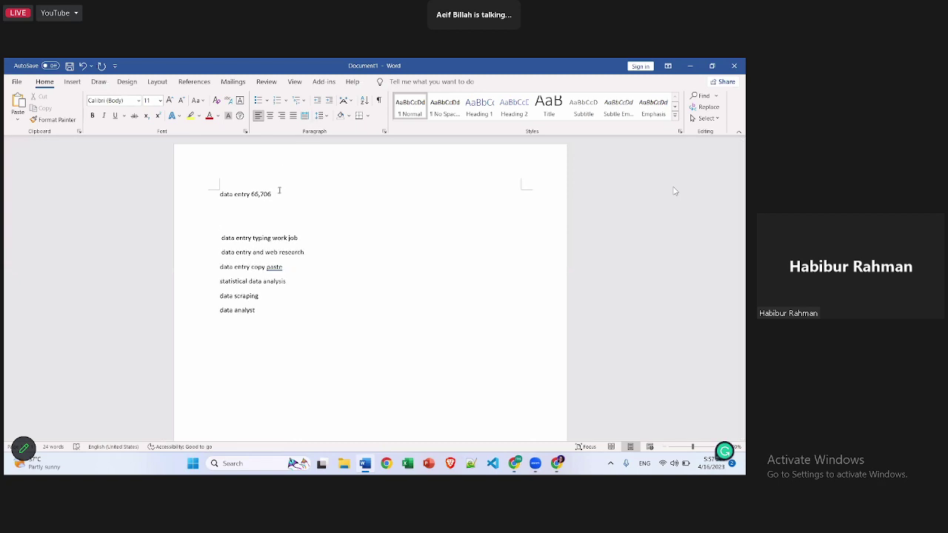
text(Suggested)
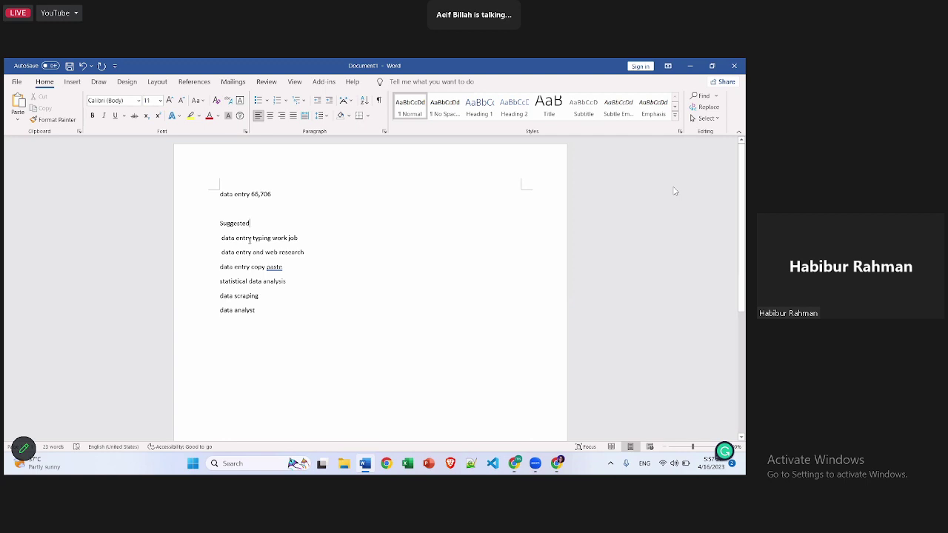
text(:)
- Back in Chrome, copy Fiverr's suggested terms from "copy paste" to "website development" as plain text through an empty tab's address bar
mouse_move(514, 463)
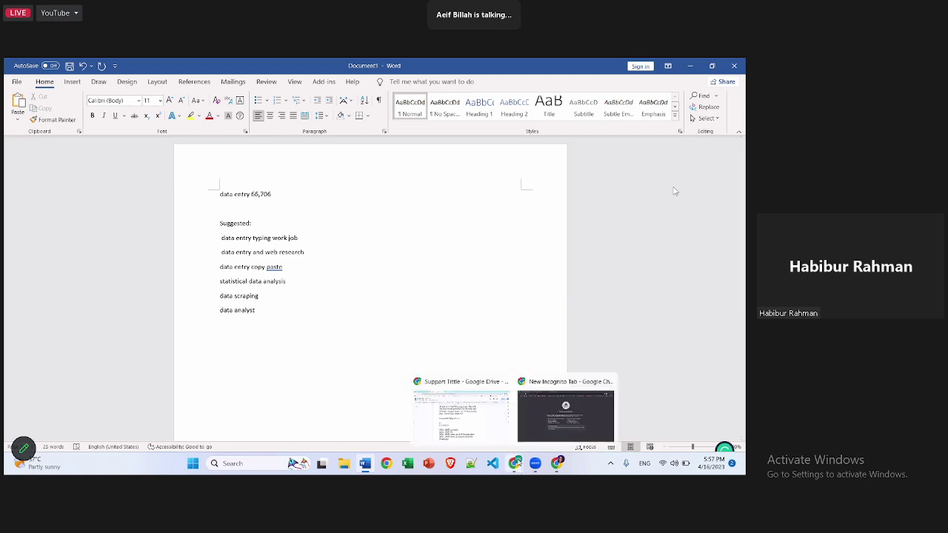
click(546, 422)
key(ctrl+1)
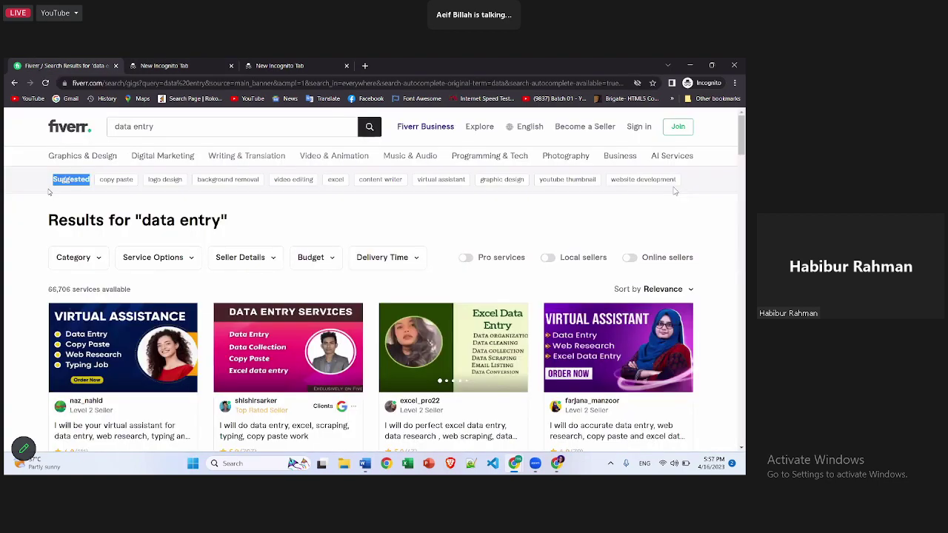
drag(94, 181, 674, 191)
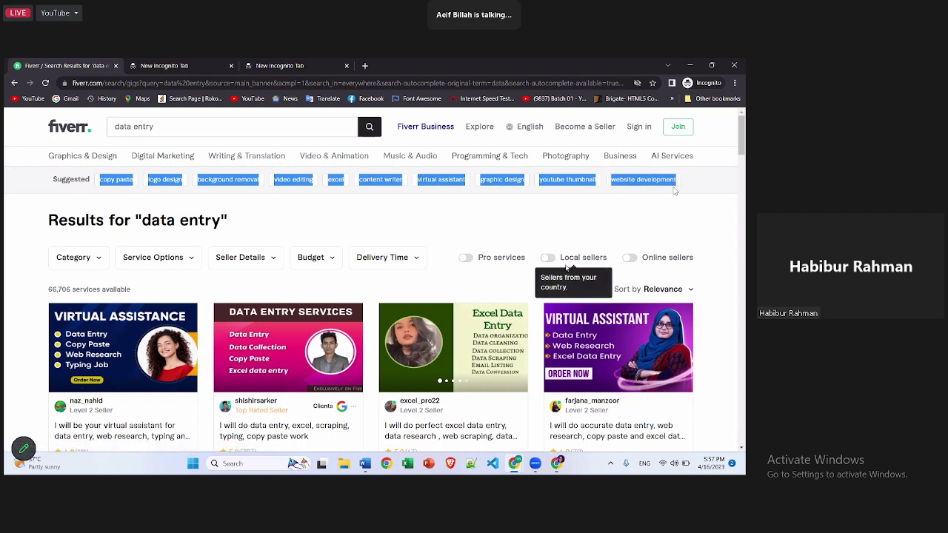
click(300, 67)
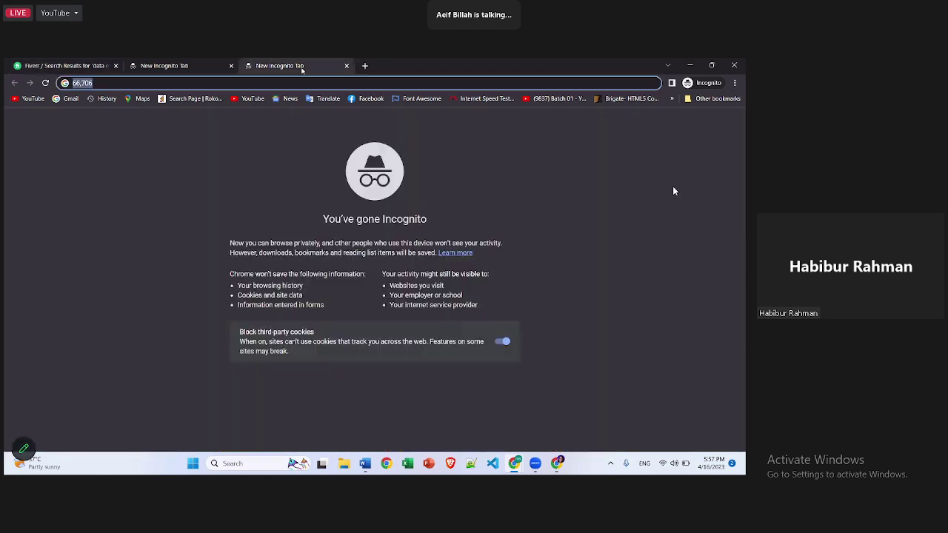
text(copy pastelogo designbackground removalvideo editingexcelcontent writervirtual assistantgraphic designyoutube thumbnailwebsite development)
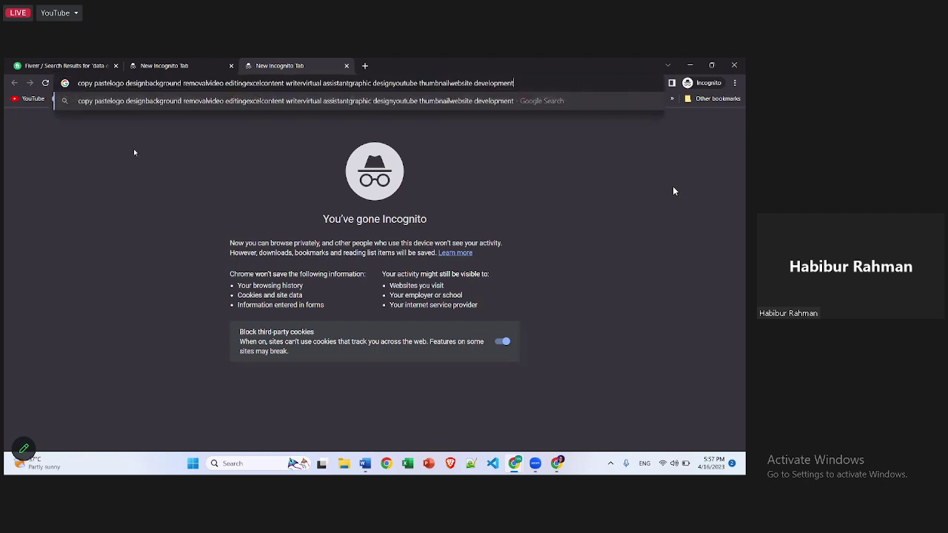
key(ctrl+a)
key(ctrl+c)
key(BackSpace)
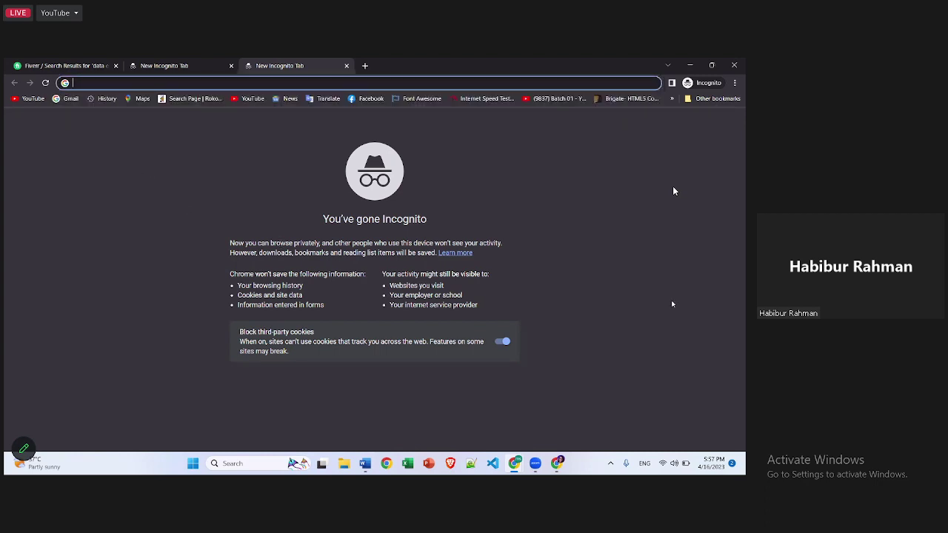
- Paste the suggested terms after "Suggested:" in the Word document and start a new line after "copy paste"
click(364, 464)
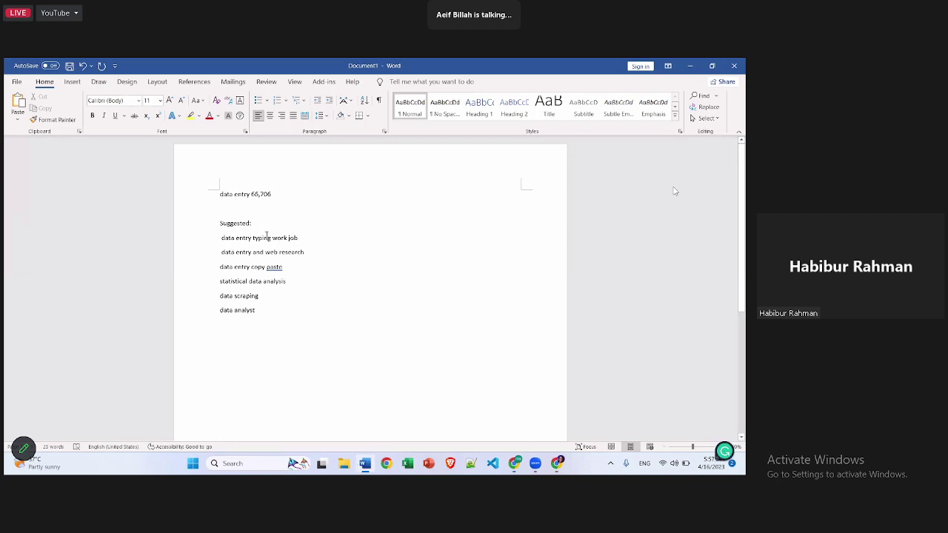
key(ctrl+v)
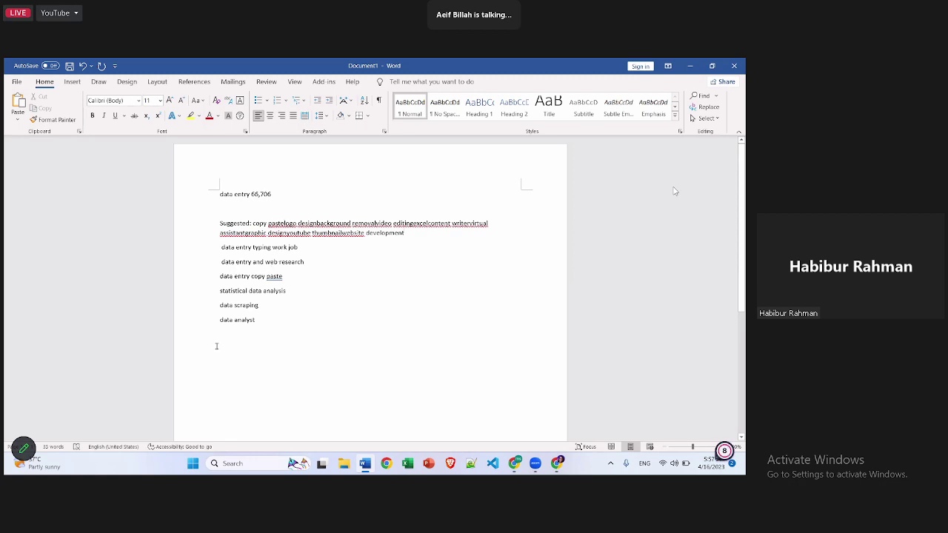
key(Return)
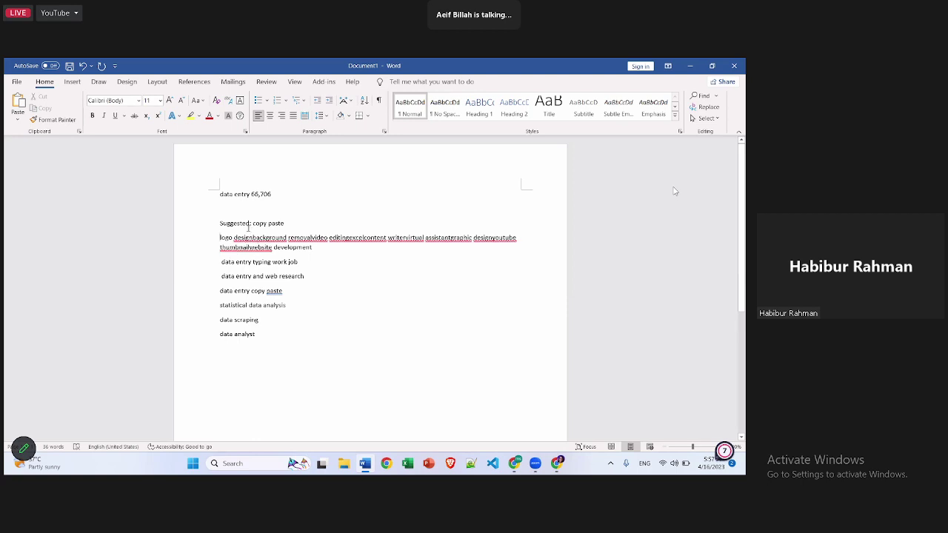
- Split the run-together suggestions so "logo design", "background removal" and "video editing" each stand on their own line
click(259, 238)
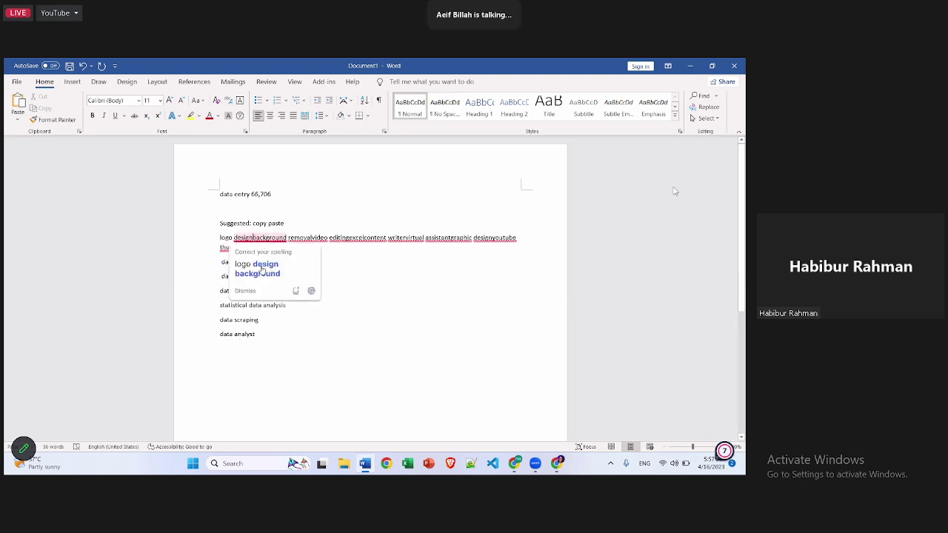
key(Return)
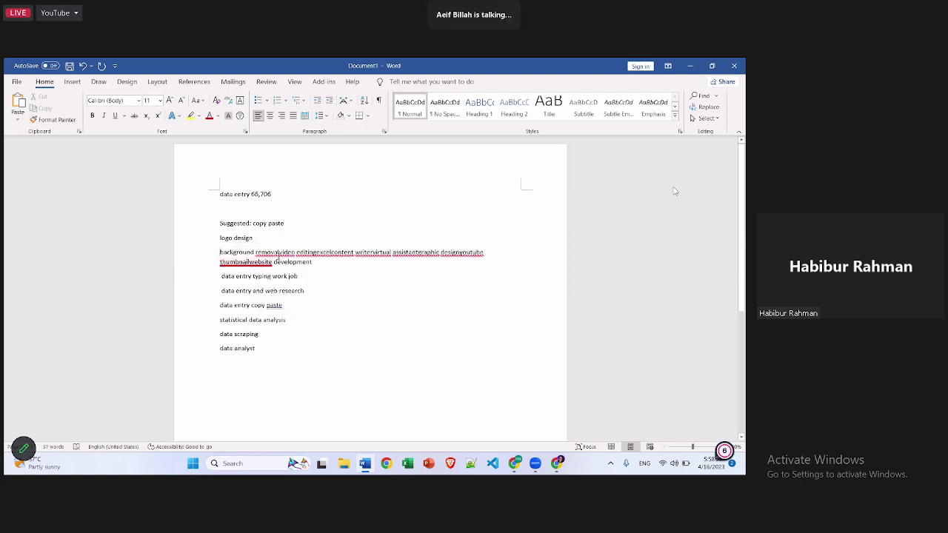
key(alt+F7)
key(Return)
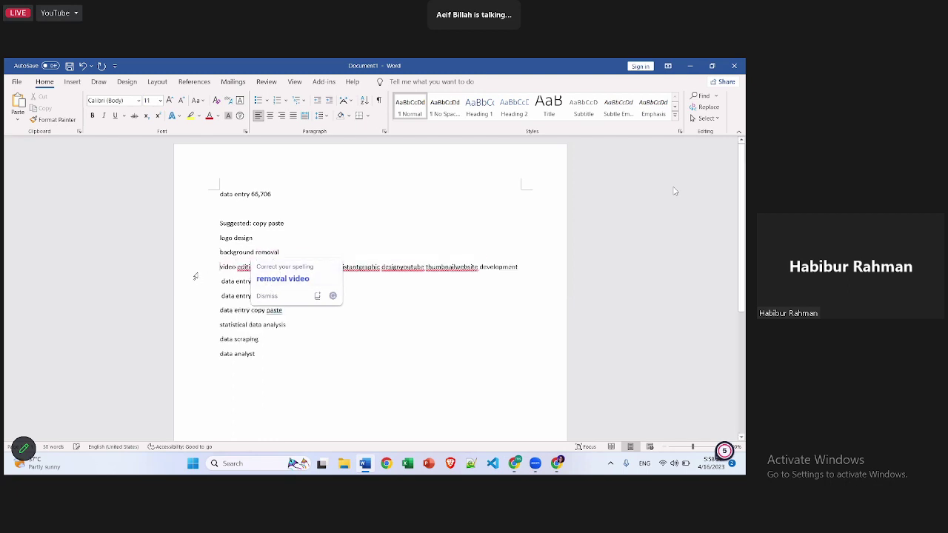
key(alt+F7)
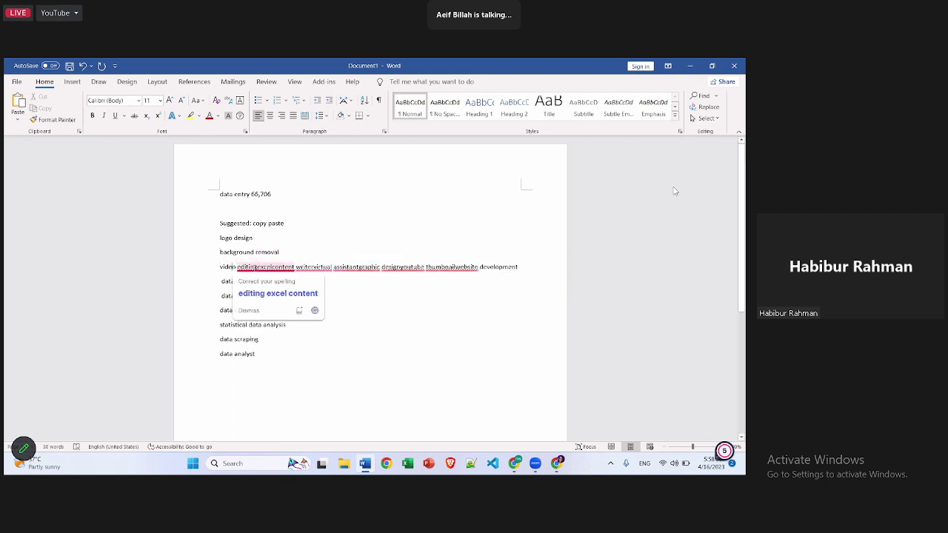
click(247, 266)
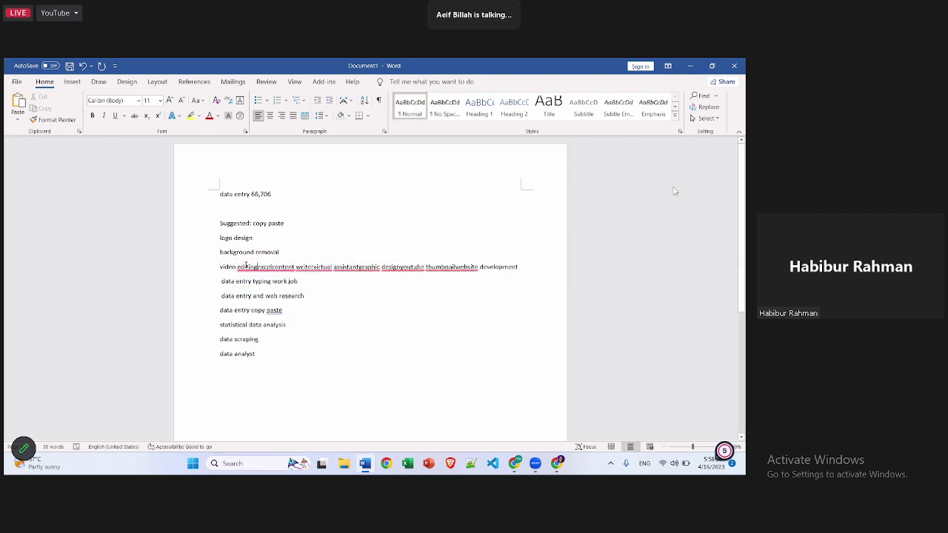
key(Right)
key(Right)
key(Right)
key(Right)
key(Right)
key(Return)
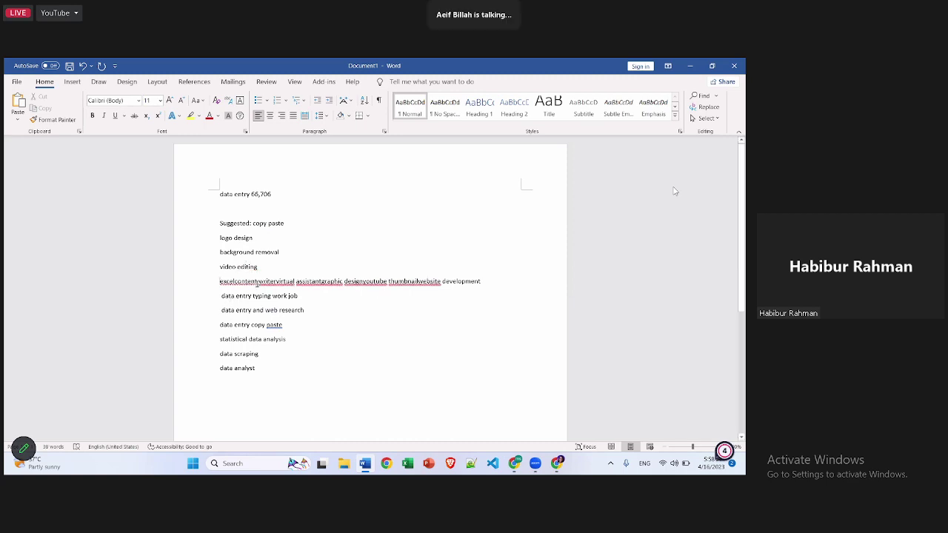
- Put "excel" on its own line and restore the letter "c" so the following line starts with "content"
key(alt+F7)
key(Return)
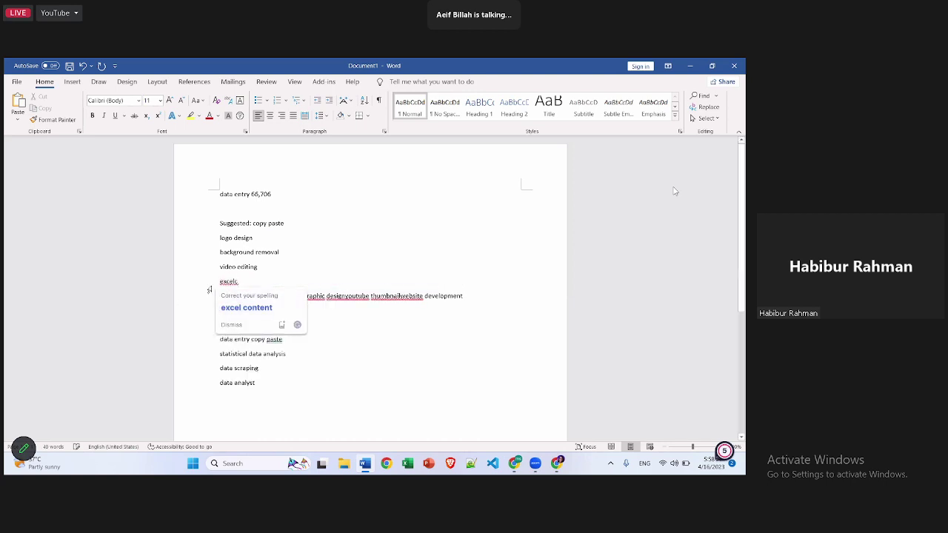
key(Down)
key(Down)
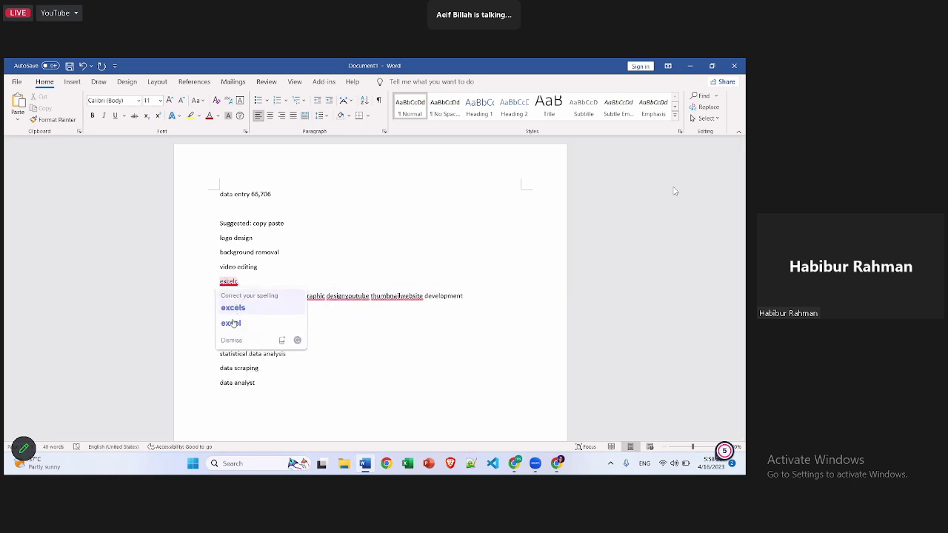
key(Escape)
key(Right)
key(BackSpace)
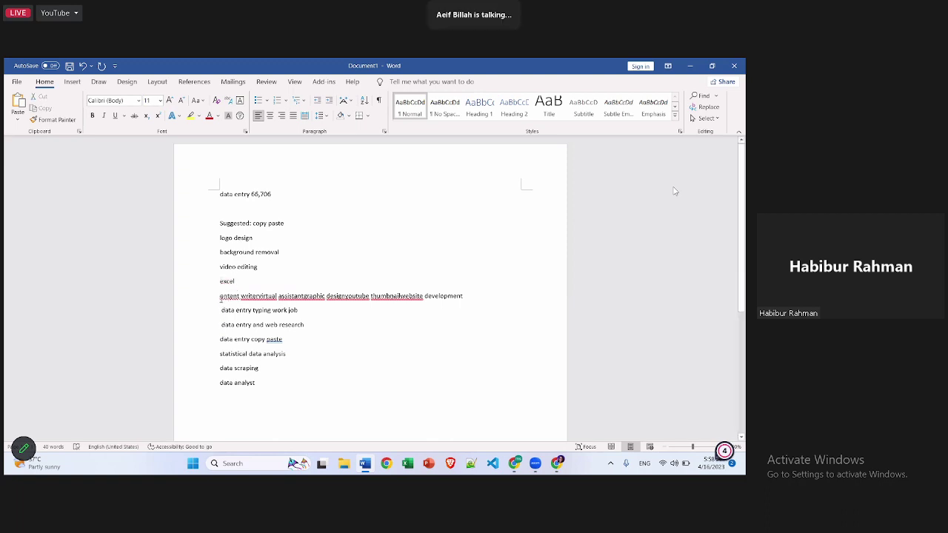
text(c)
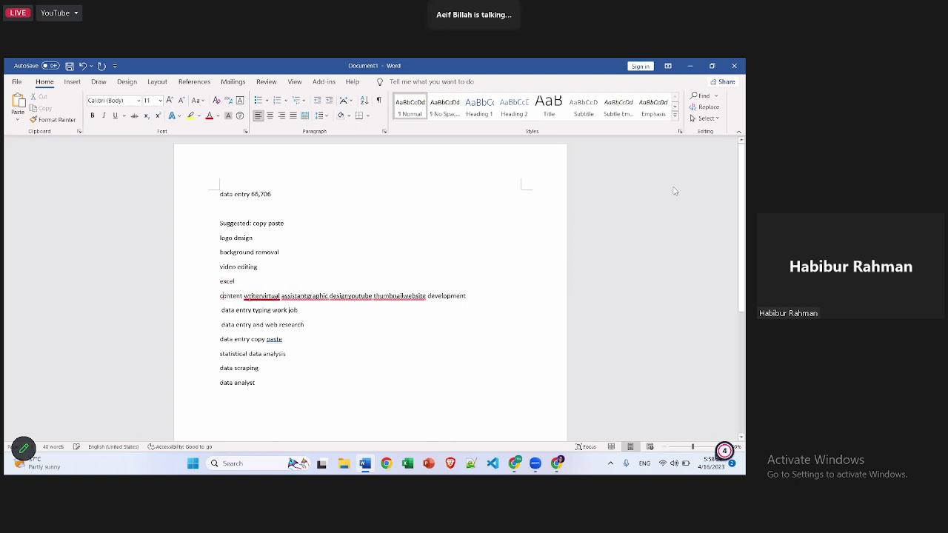
- Split the run-together suggestions so "content writer" and "virtual assistant" each stand on their own line
click(259, 297)
click(260, 320)
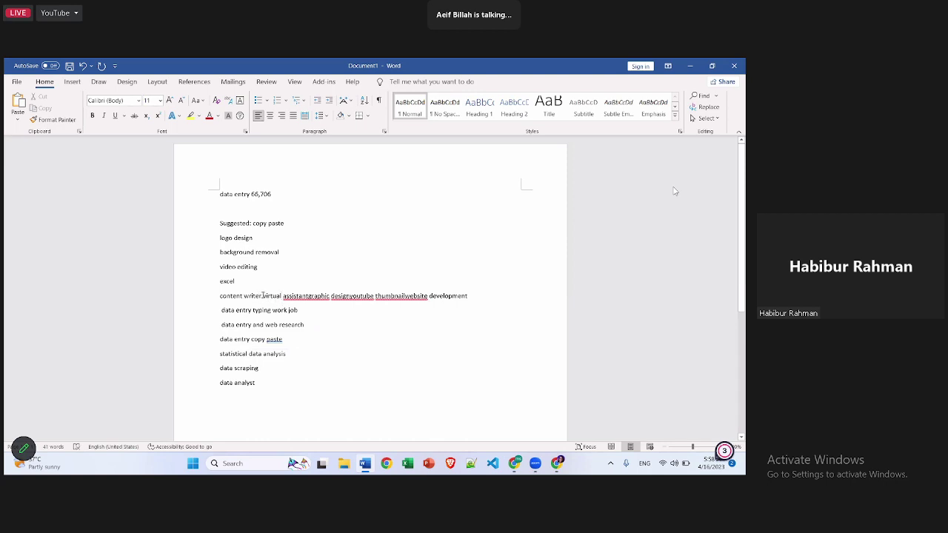
key(Return)
click(258, 312)
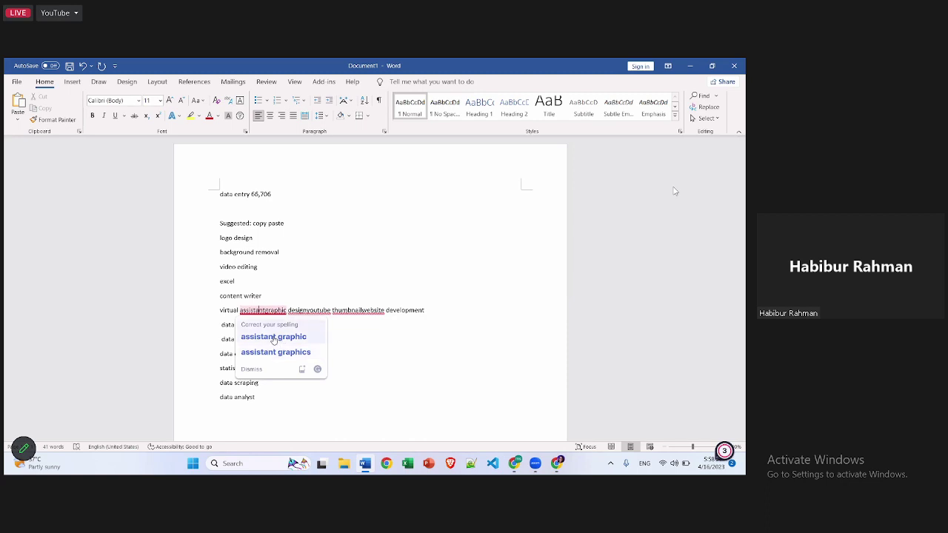
click(271, 337)
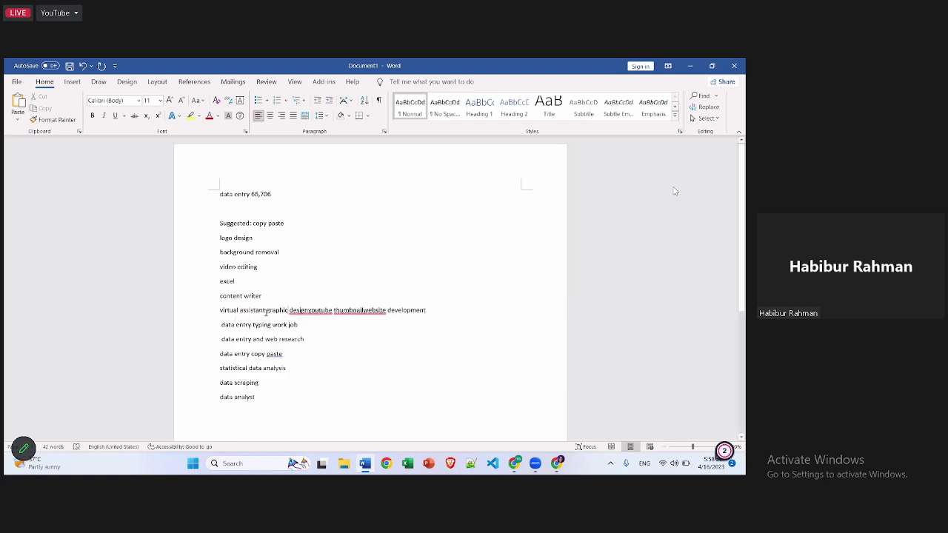
key(Return)
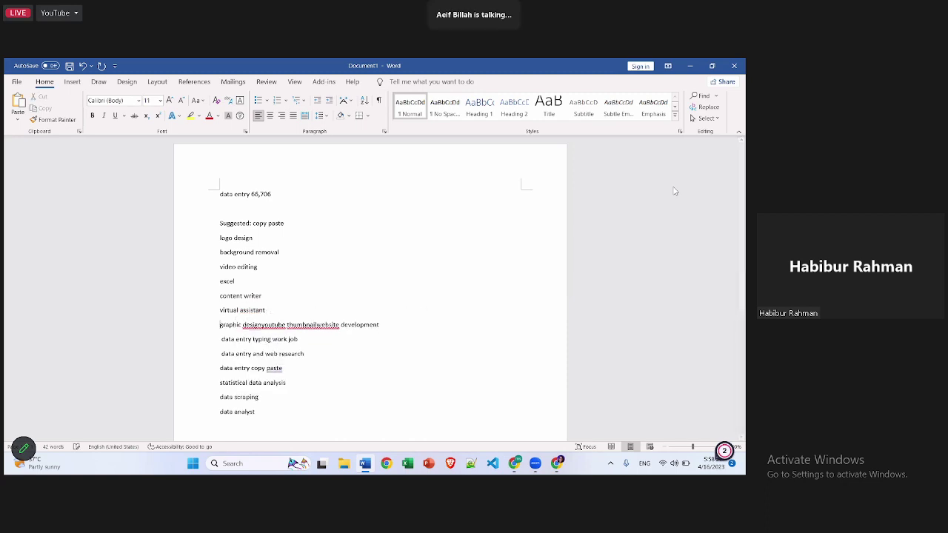
- Separate "graphic design", "youtube thumbnail" and "website development" onto individual lines, correcting the joined words with spaces
click(259, 326)
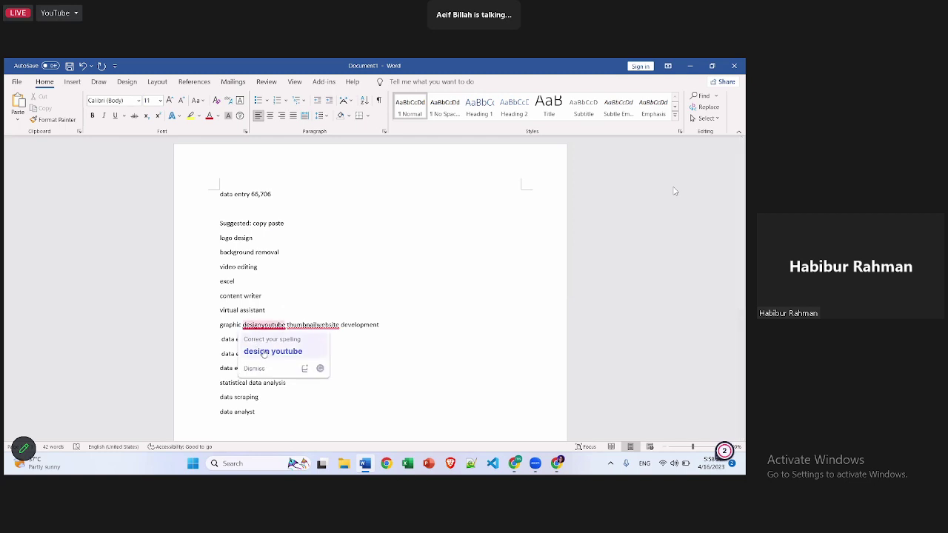
click(270, 352)
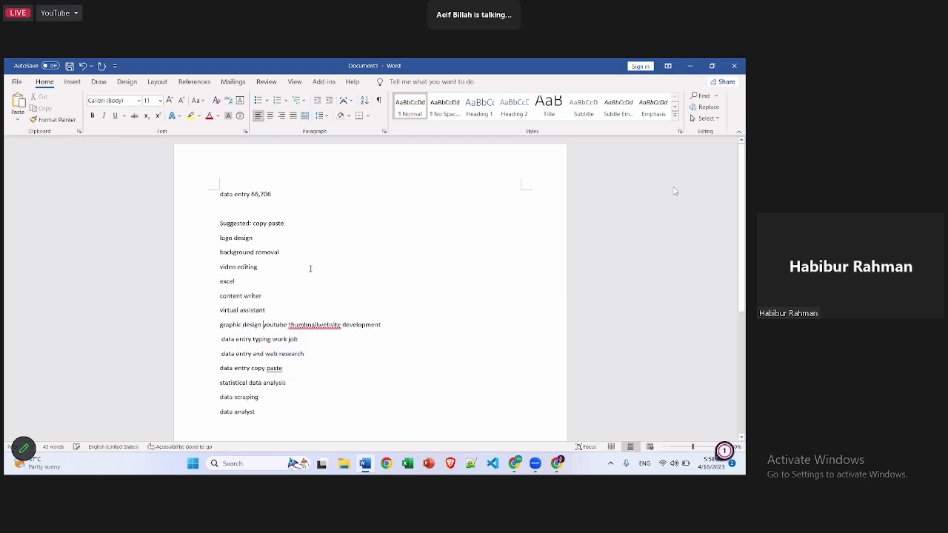
key(Return)
click(263, 339)
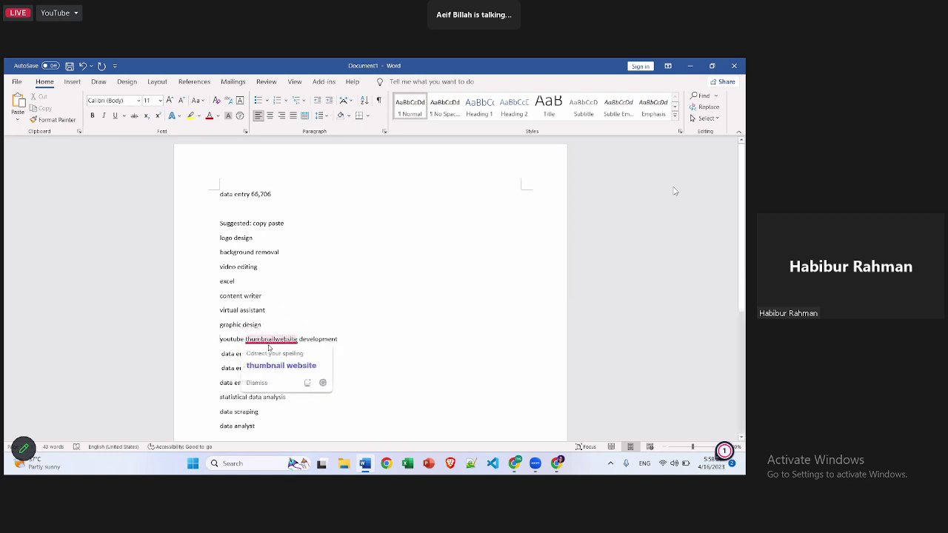
click(280, 363)
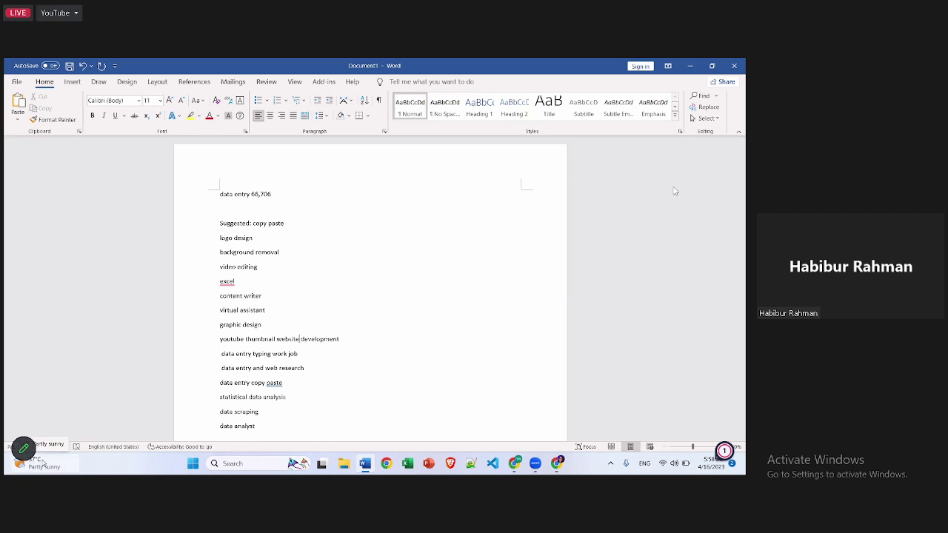
mouse_move(42, 463)
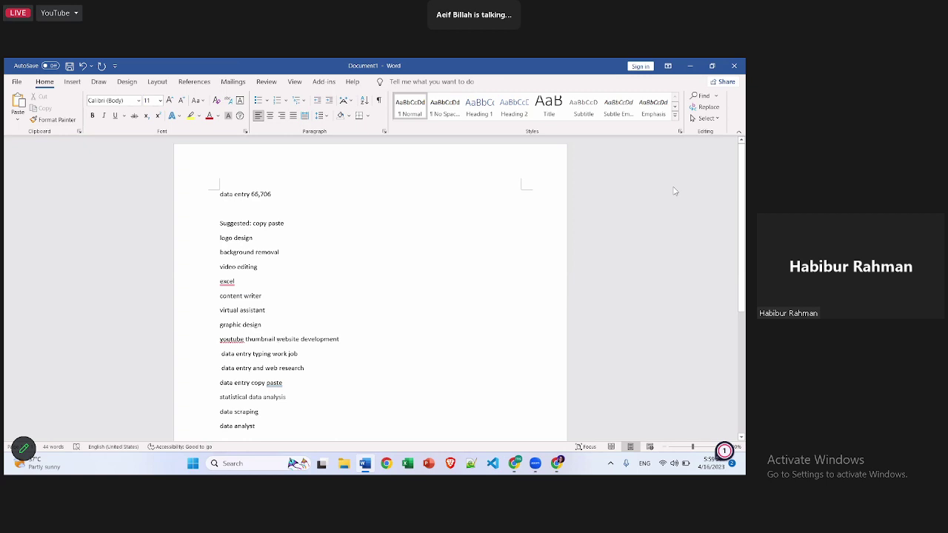
key(Return)
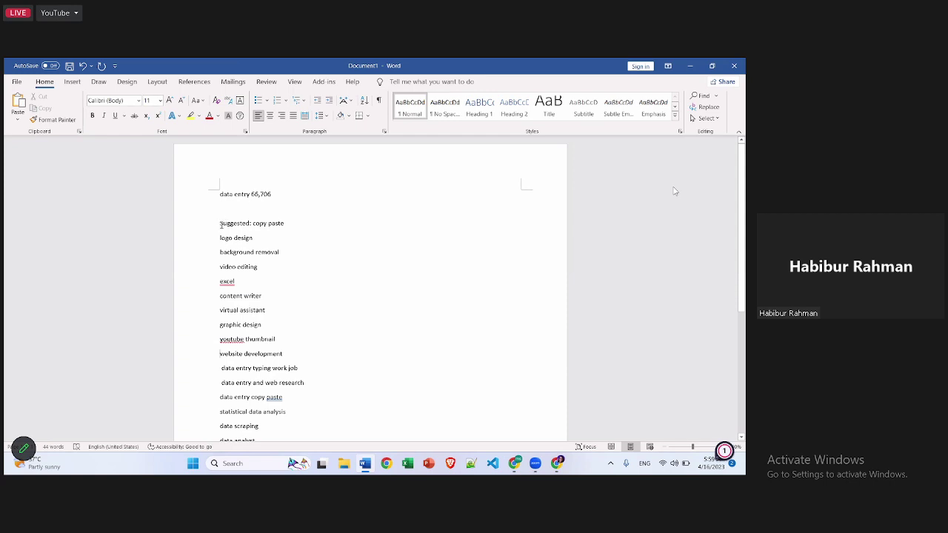
- Remove the blank line above "Suggested:" and delete the "logo design" and "background removal" lines from the list
key(BackSpace)
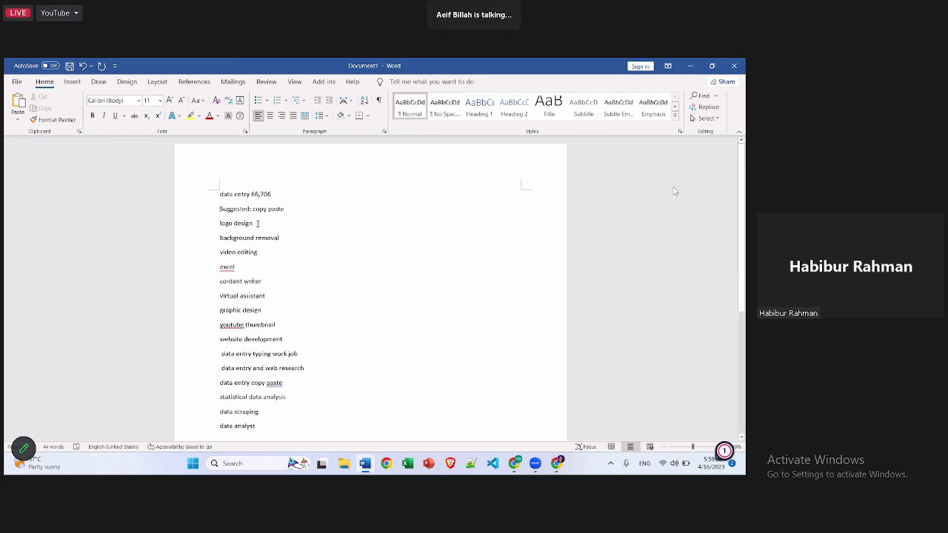
drag(258, 224, 220, 226)
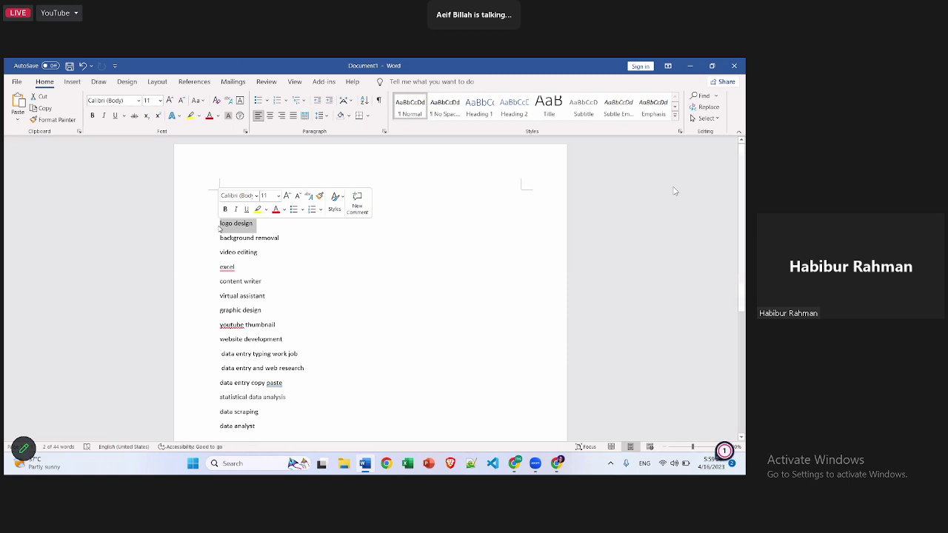
key(Delete)
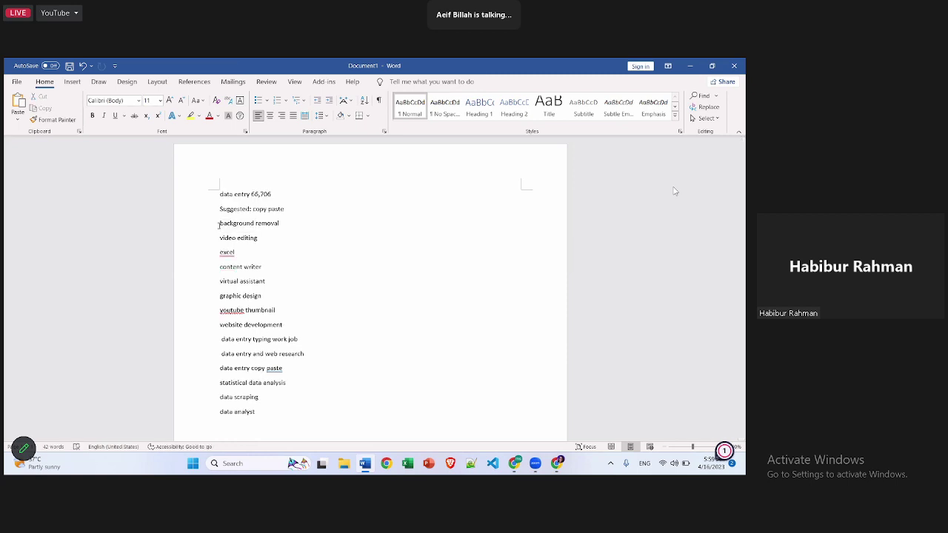
key(End)
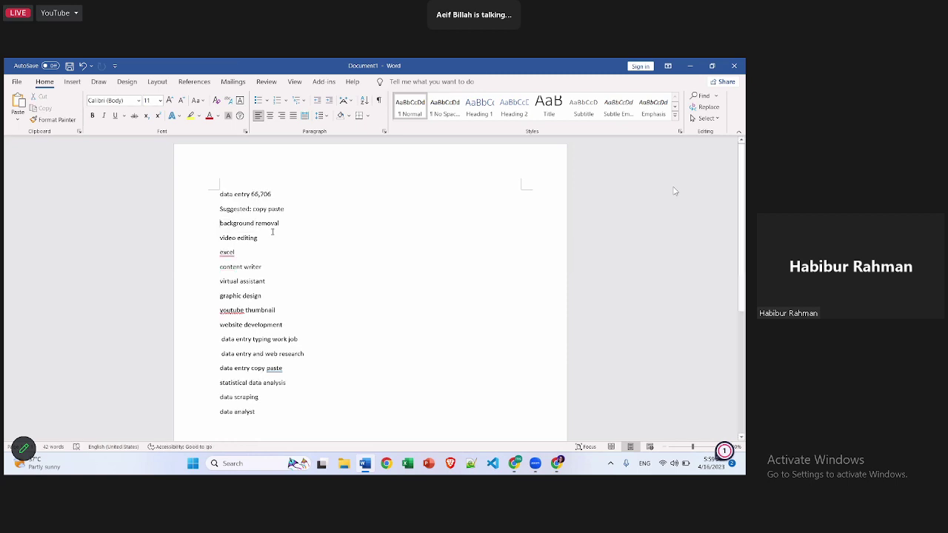
key(ctrl+shift+Left)
key(ctrl+shift+Left)
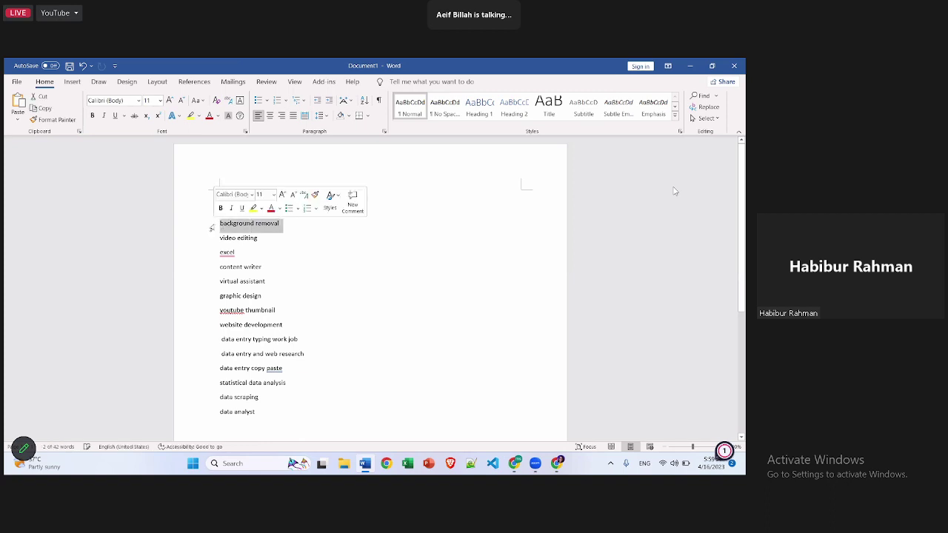
key(Delete)
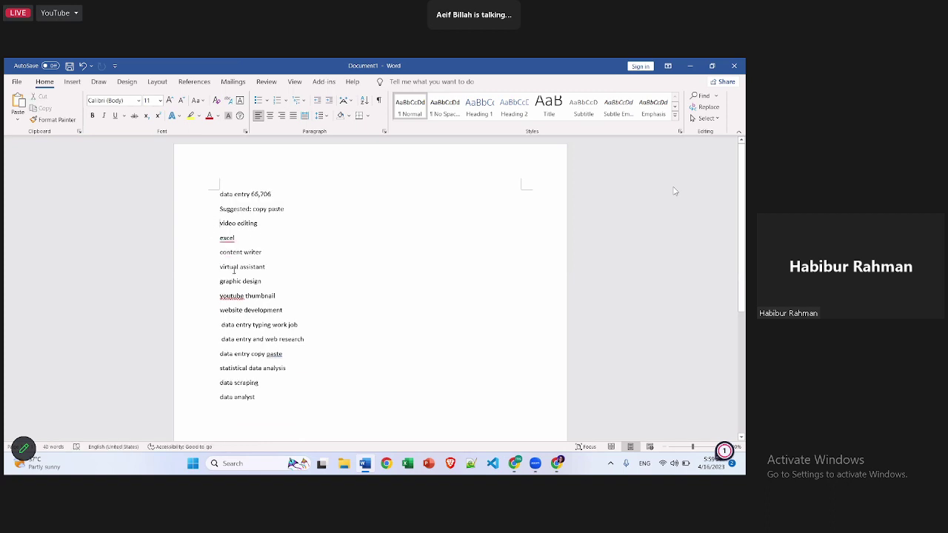
key(Up)
key(Up)
key(Up)
key(shift+Right)
key(ctrl+shift+Left)
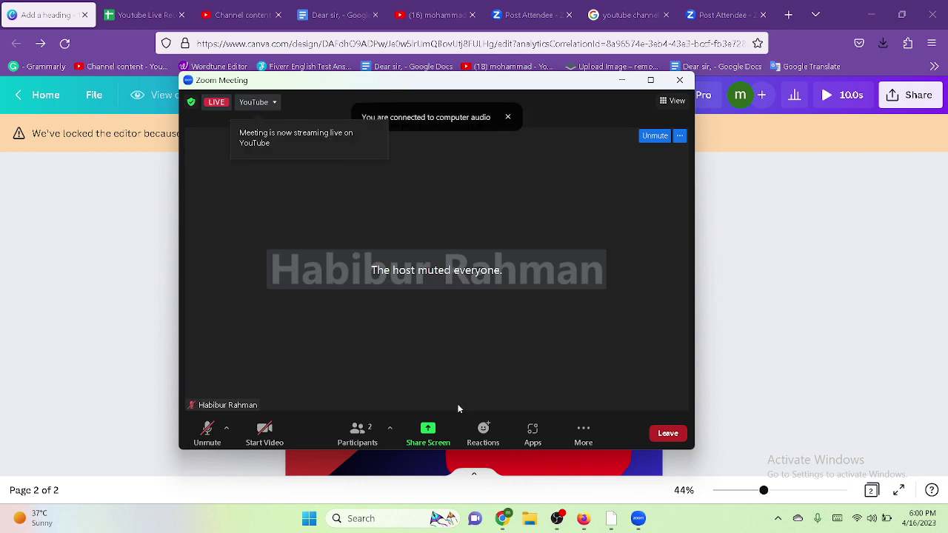
- Switch to the Zoom meeting, unmute the microphone and show the participants list
click(207, 436)
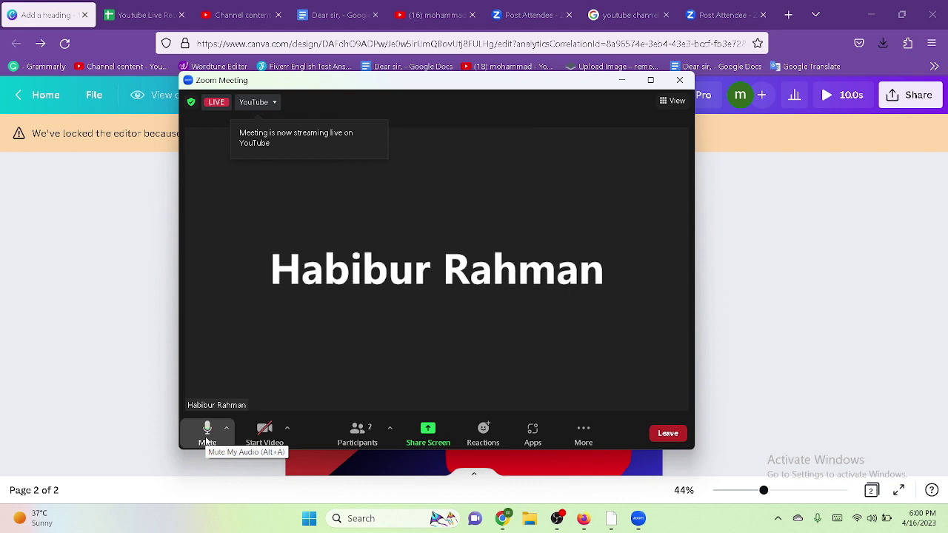
click(356, 437)
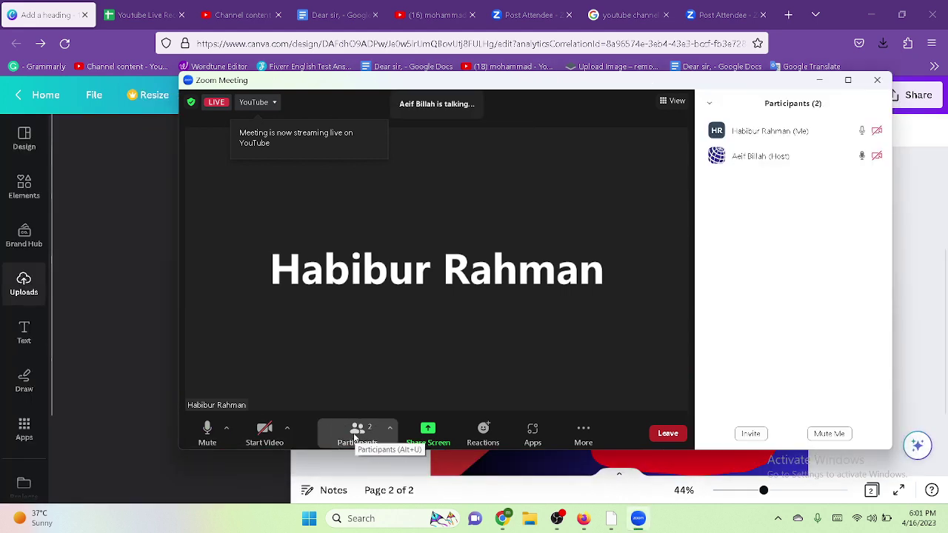
click(208, 432)
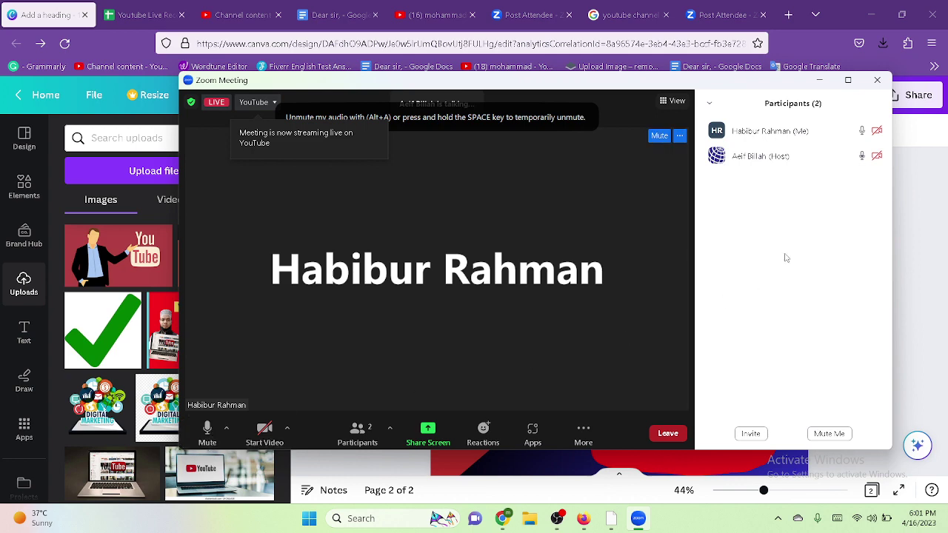
- Mute the microphone from the minimized Zoom meeting and move its floating thumbnail below Canva's Share control
click(822, 81)
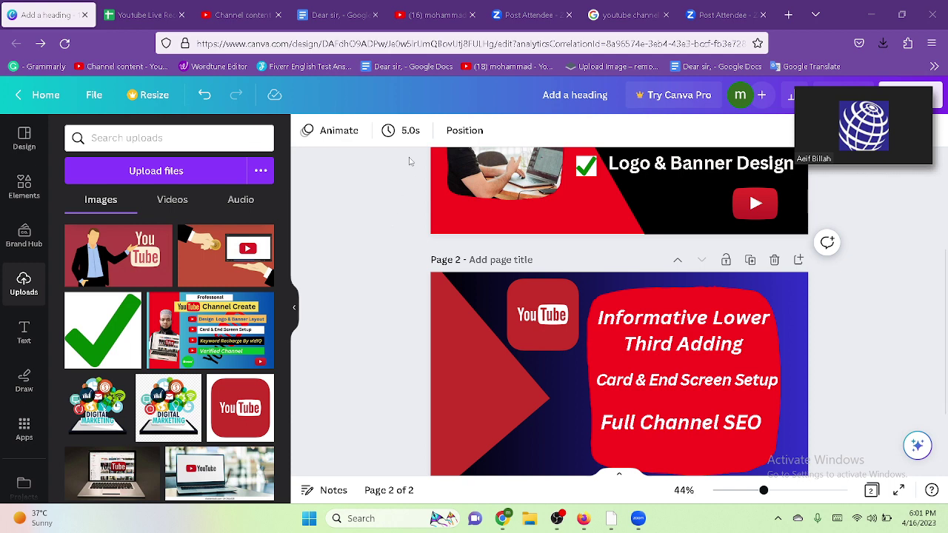
mouse_move(875, 145)
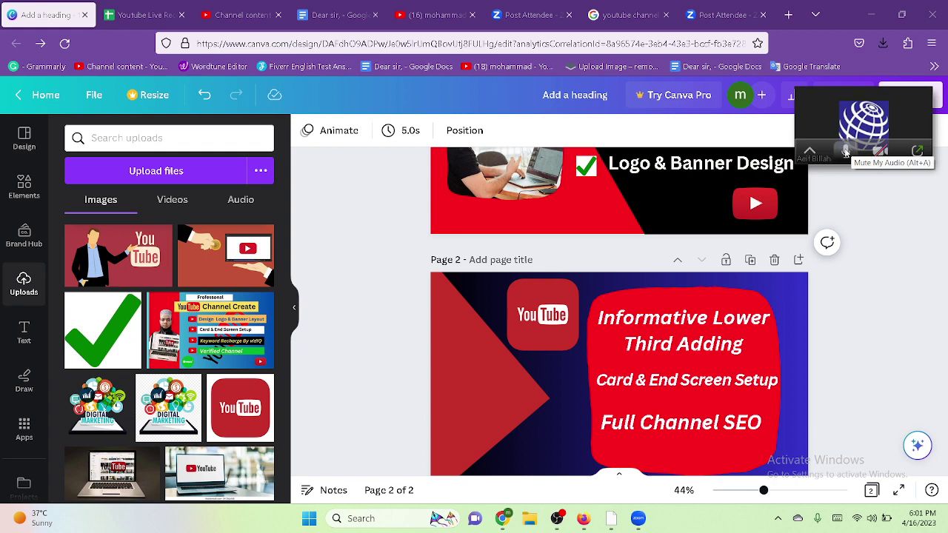
click(846, 152)
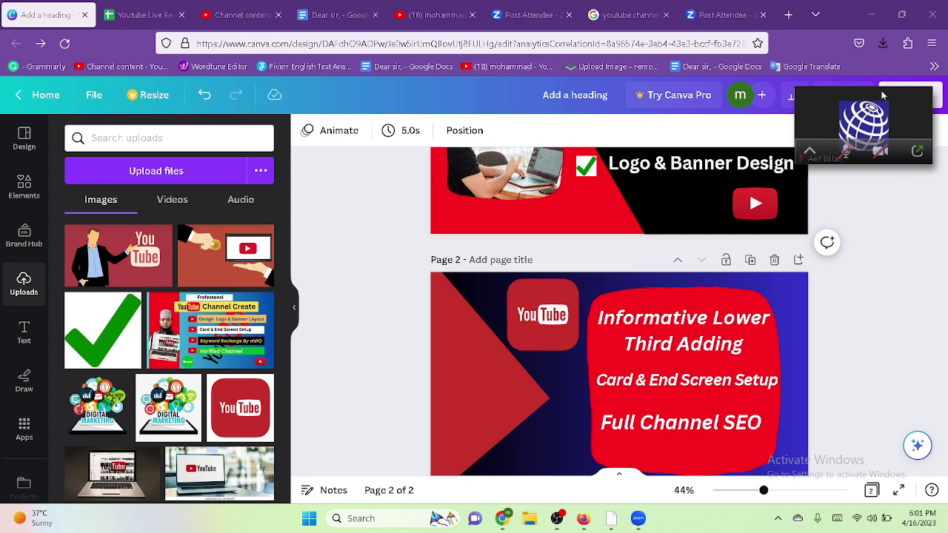
drag(883, 94, 905, 191)
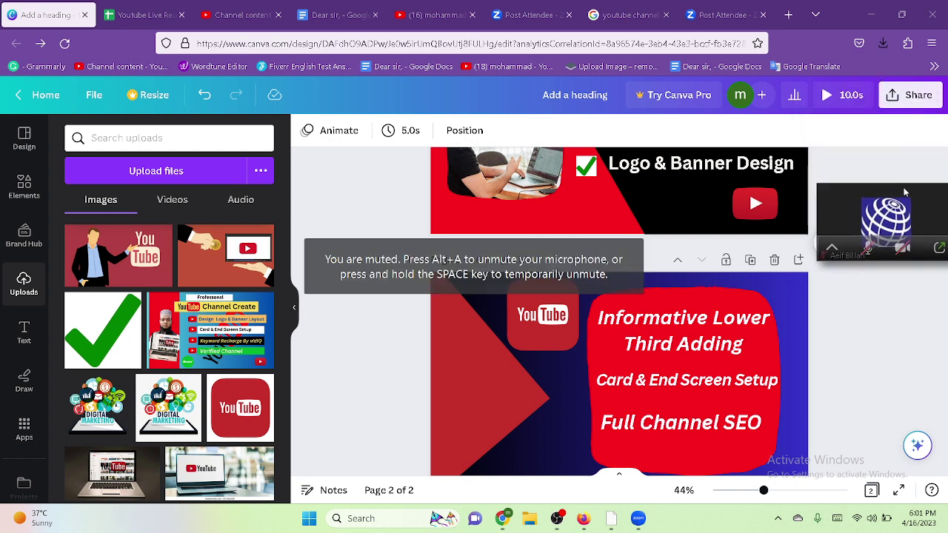
click(869, 250)
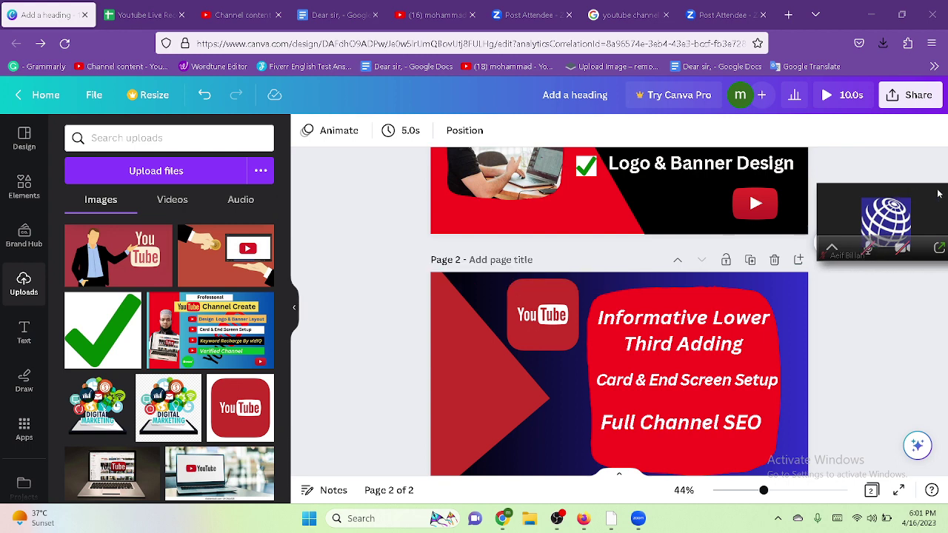
drag(939, 193, 930, 145)
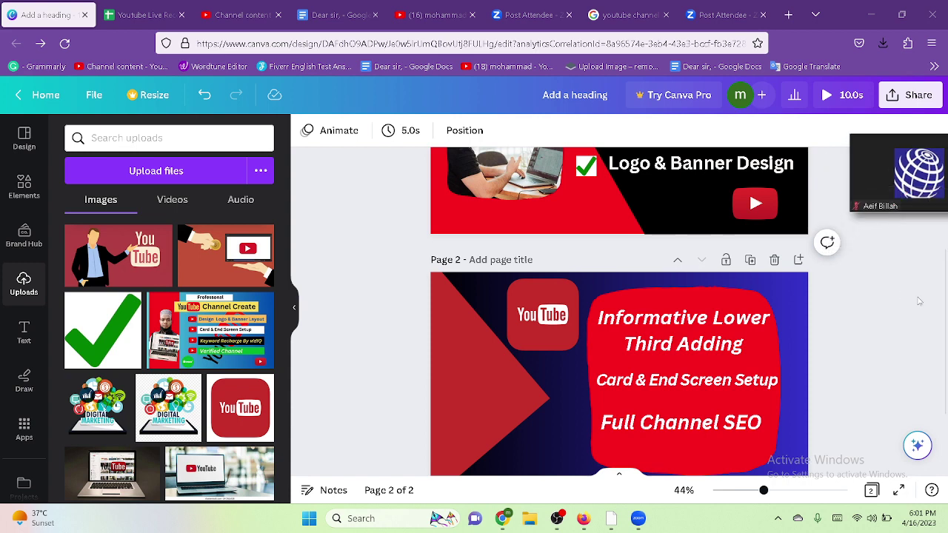
- Look over both pages of the YouTube channel service design in Canva
scroll(918, 301, up, 5)
scroll(918, 302, down, 1)
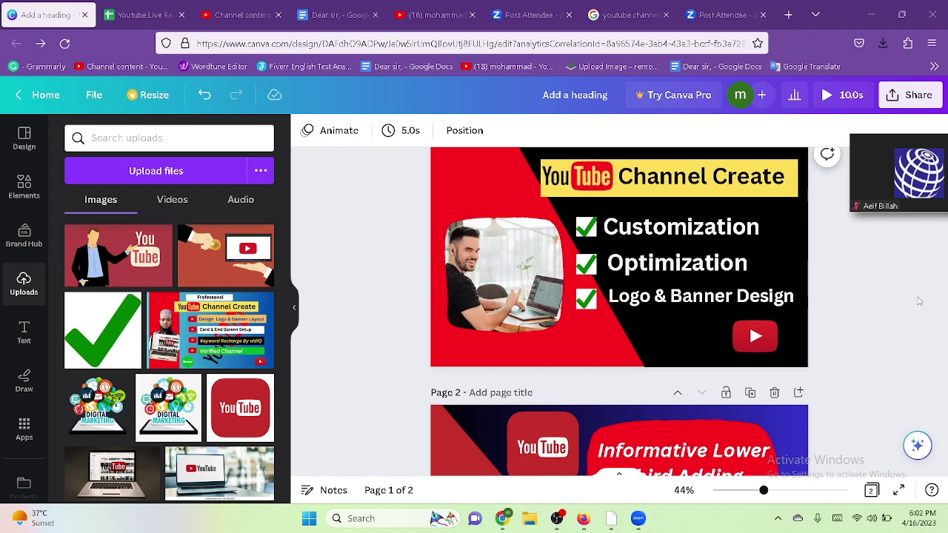
scroll(922, 303, down, 5)
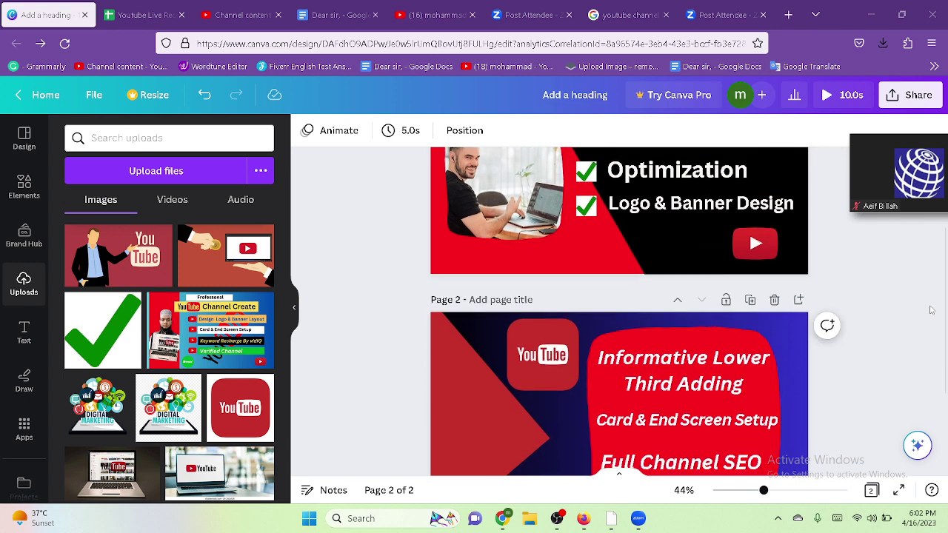
scroll(933, 311, up, 5)
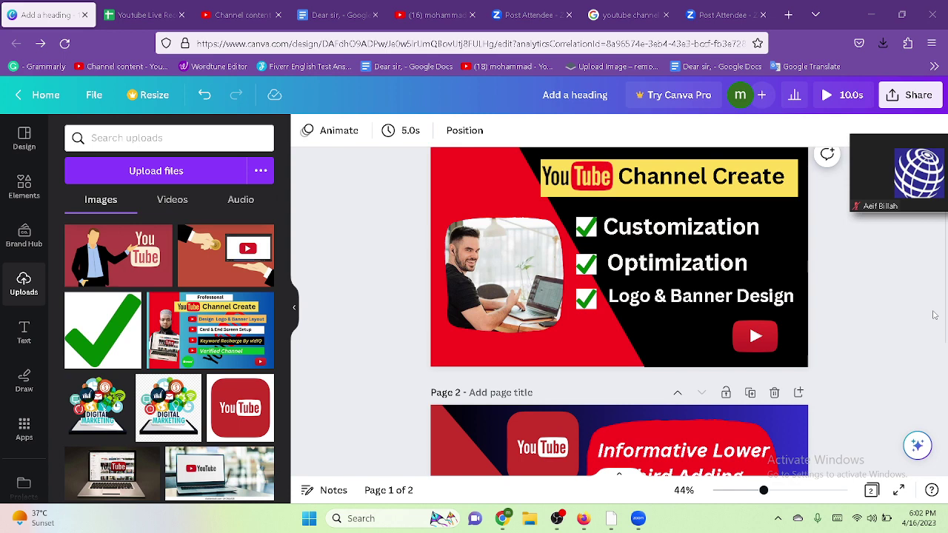
scroll(935, 316, down, 3)
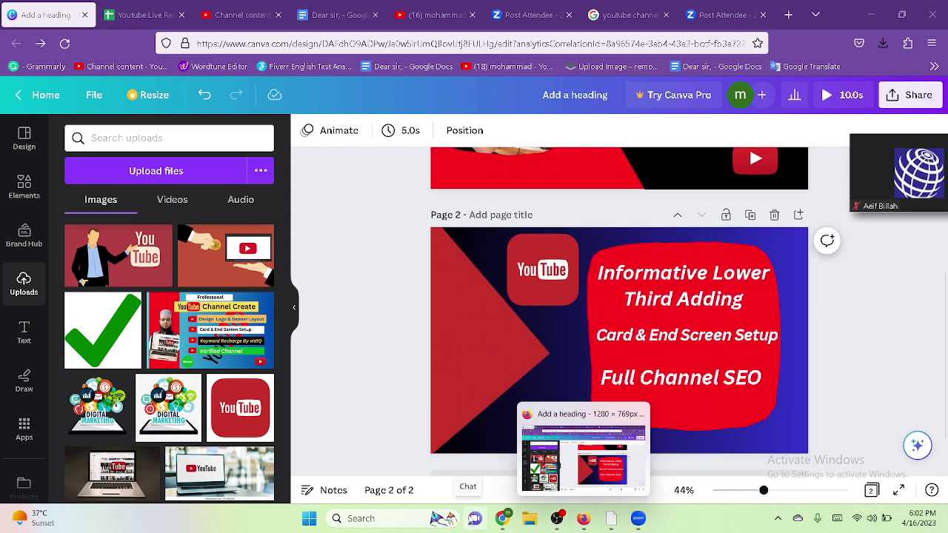
mouse_move(502, 523)
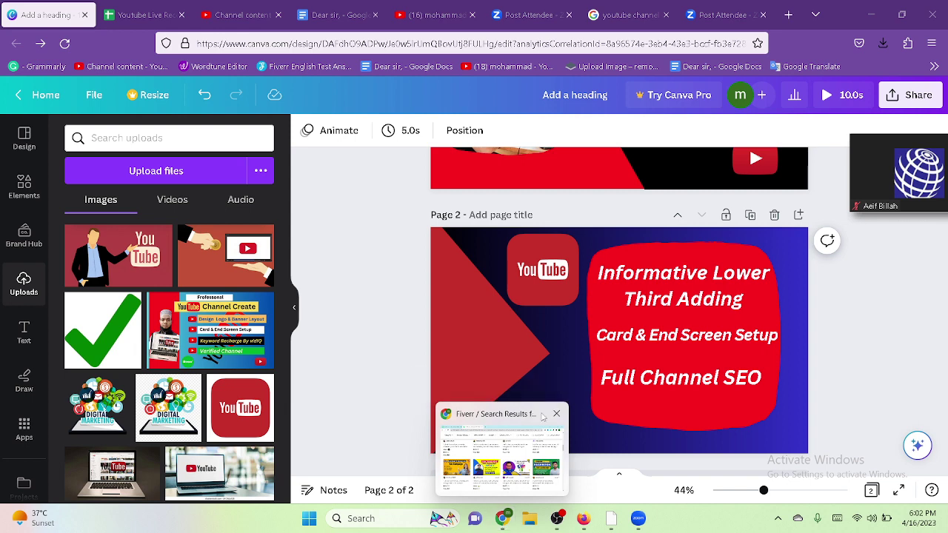
click(675, 291)
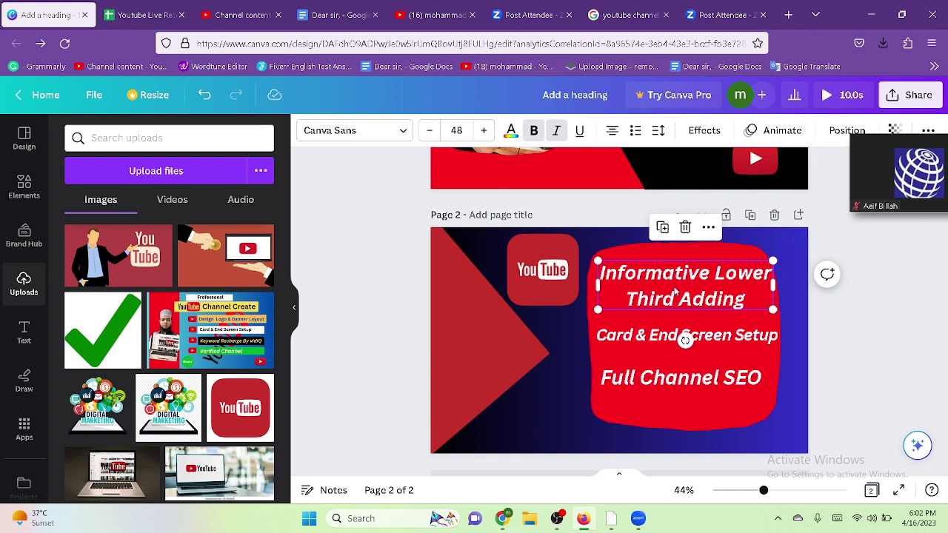
key(Delete)
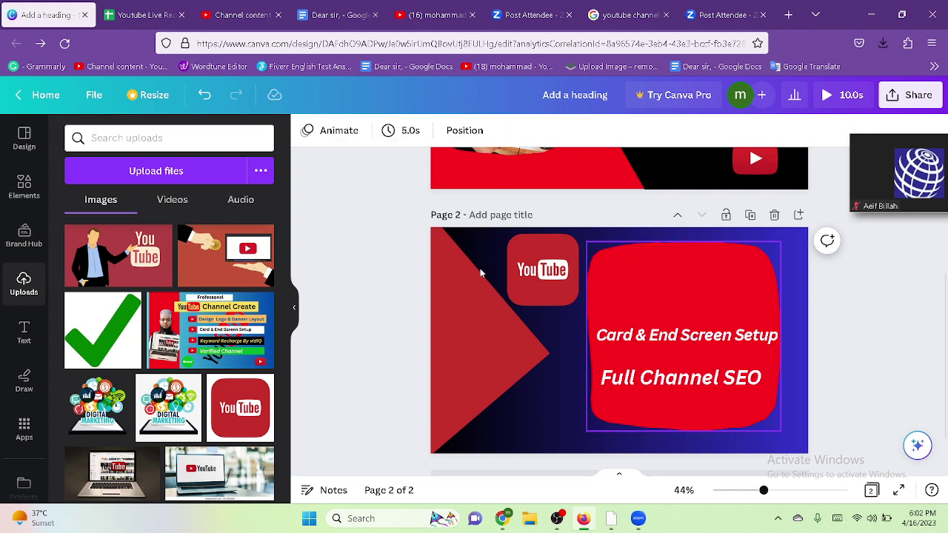
click(203, 96)
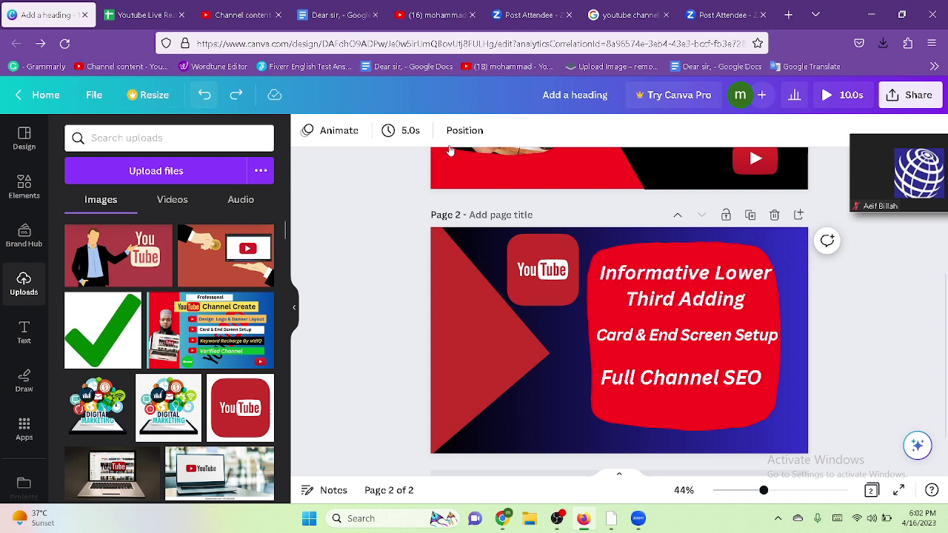
scroll(340, 296, up, 5)
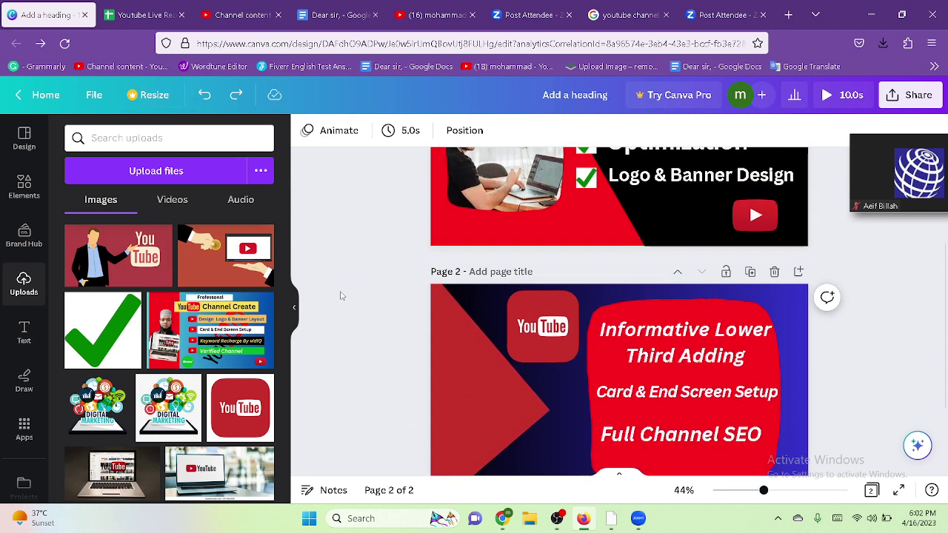
- Bring back the full Zoom meeting window and leave the meeting
scroll(340, 295, down, 5)
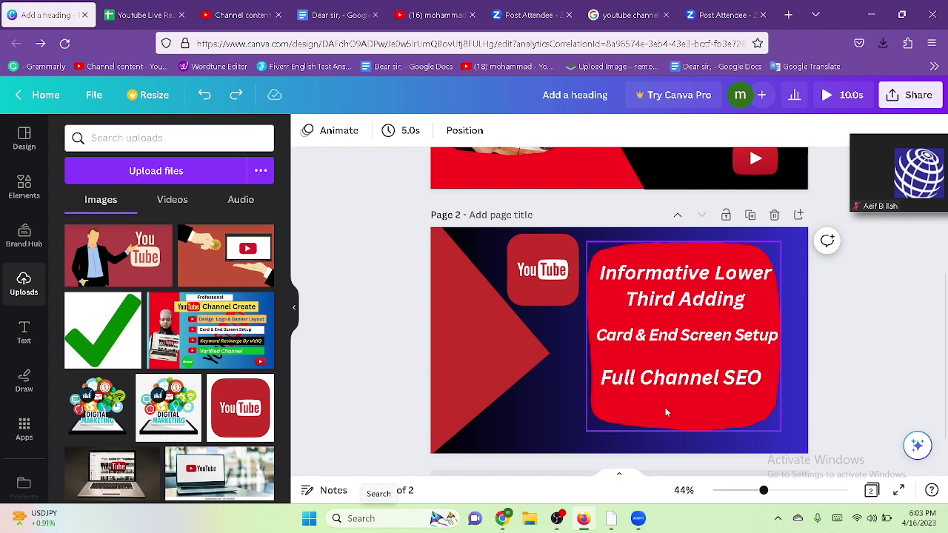
mouse_move(863, 204)
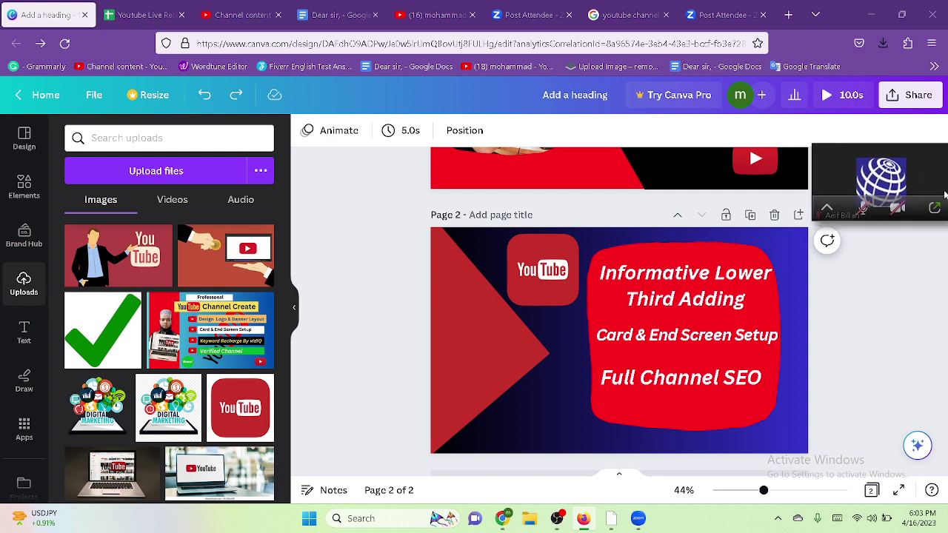
click(936, 211)
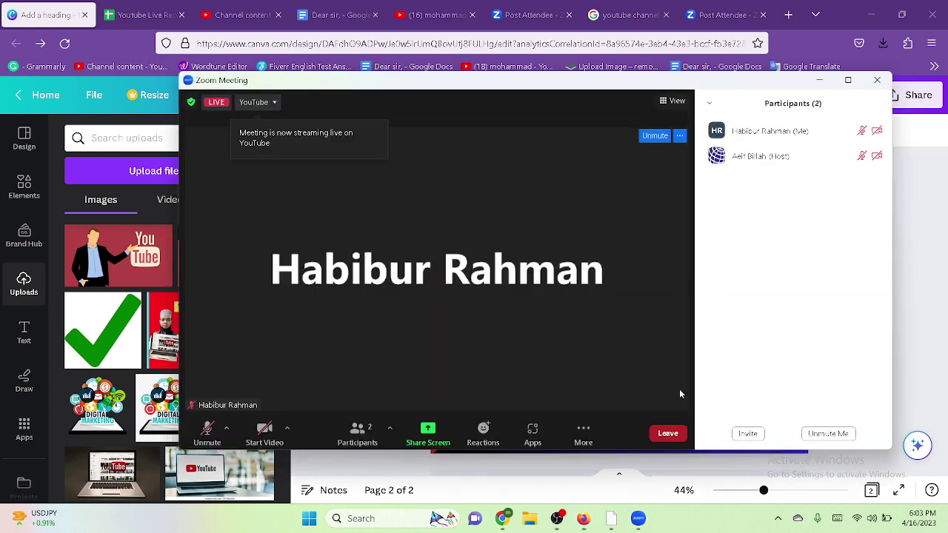
click(666, 433)
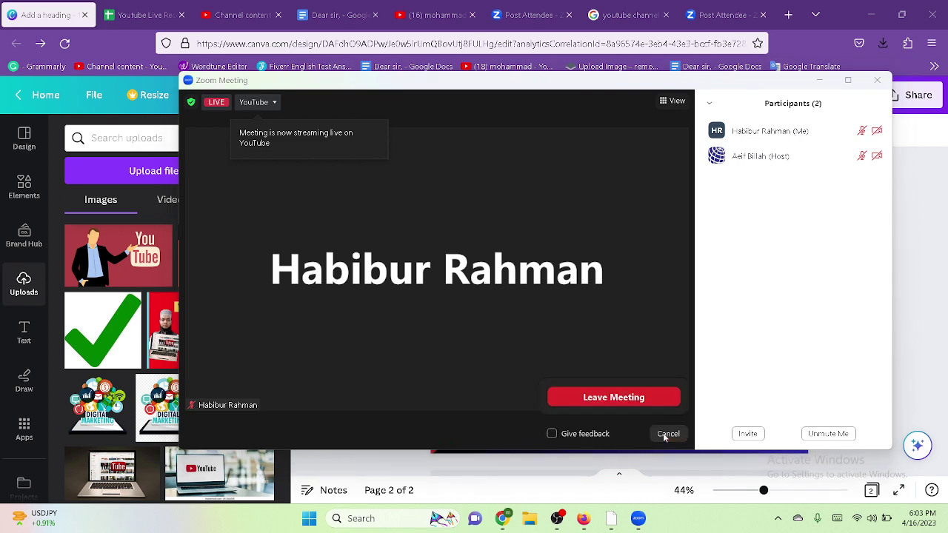
click(627, 399)
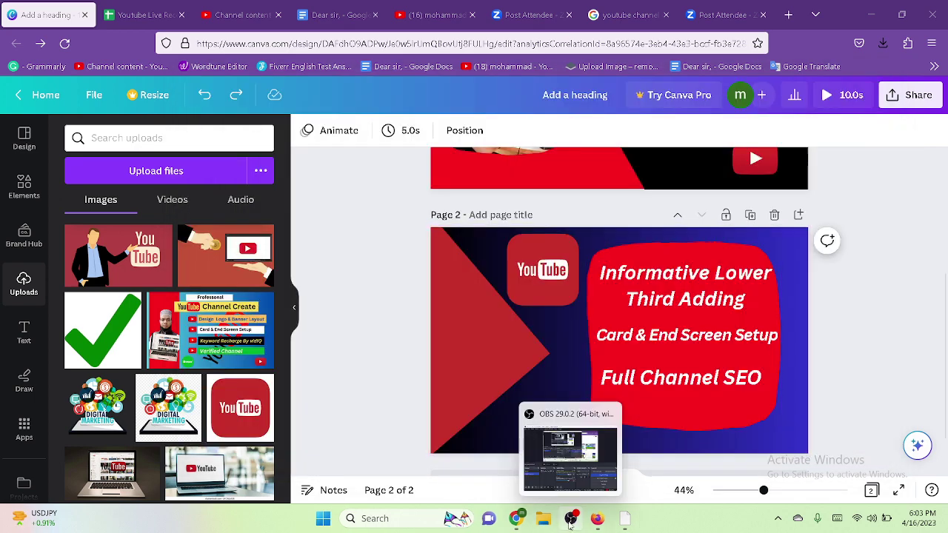
- Switch to the Fiverr search results in Chrome and replace the search text with "Youtube"
click(571, 520)
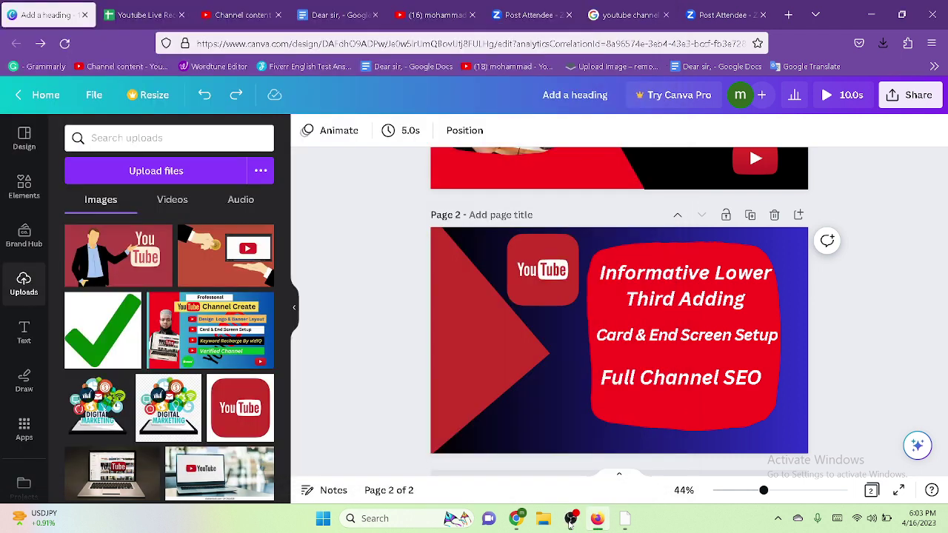
click(570, 520)
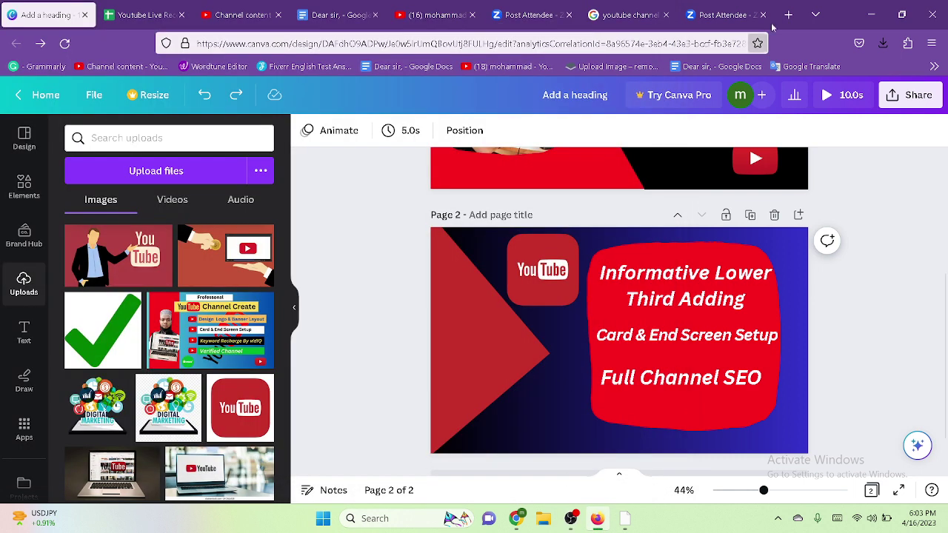
click(871, 15)
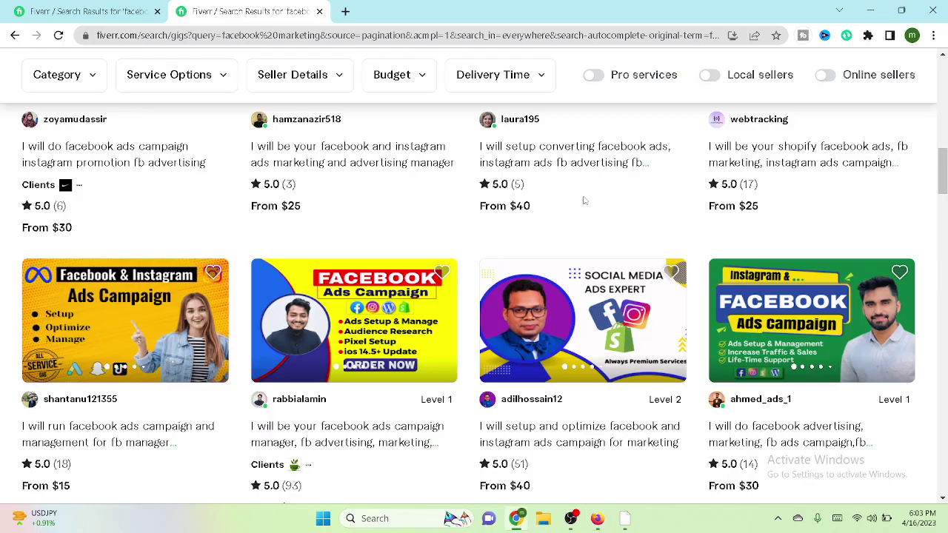
scroll(530, 243, up, 8)
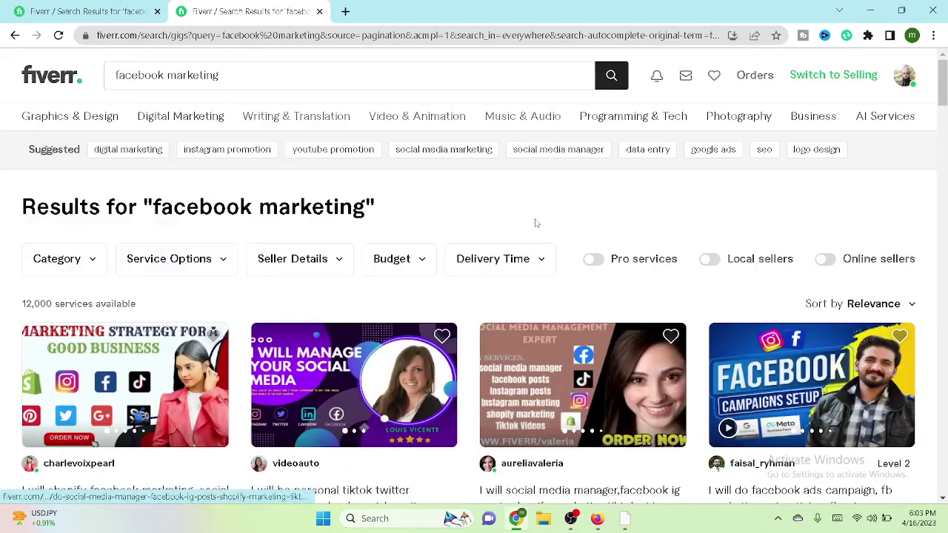
drag(263, 77, 106, 79)
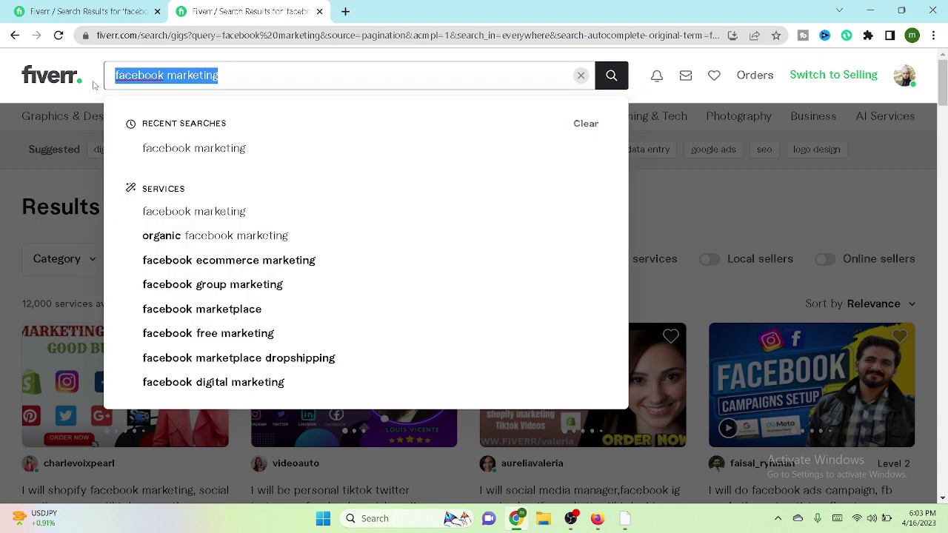
text(Yo)
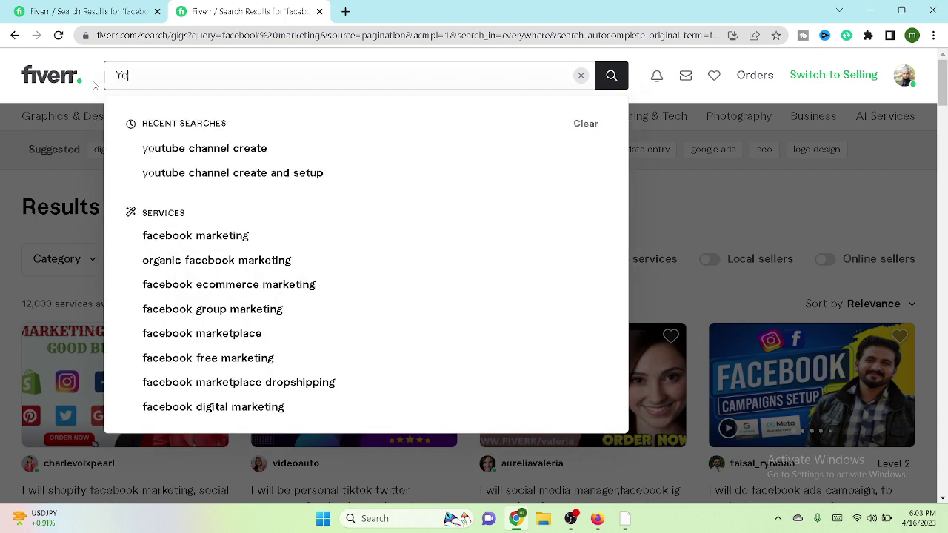
text(utube)
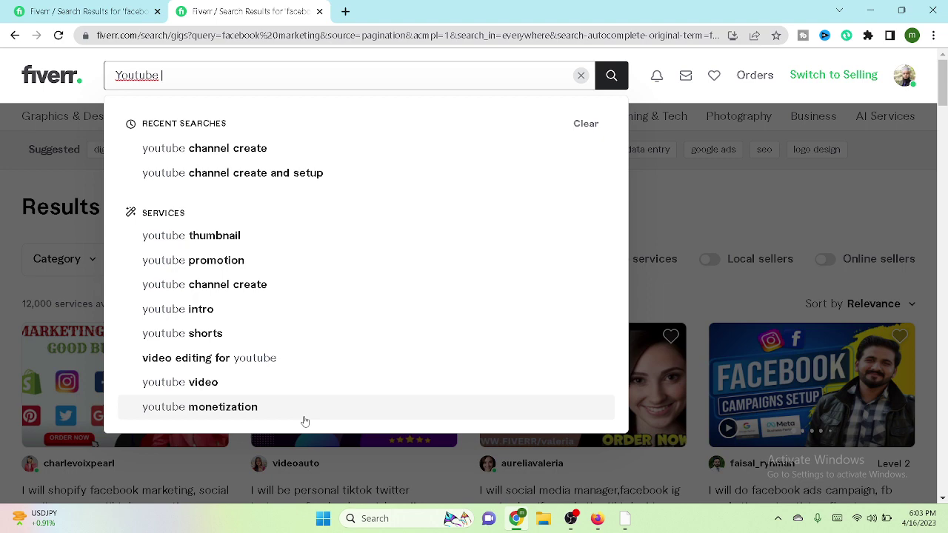
- Copy the Fiverr search suggestions for "Youtube", from "youtube channel create" through "youtube monetization"
drag(303, 428, 131, 145)
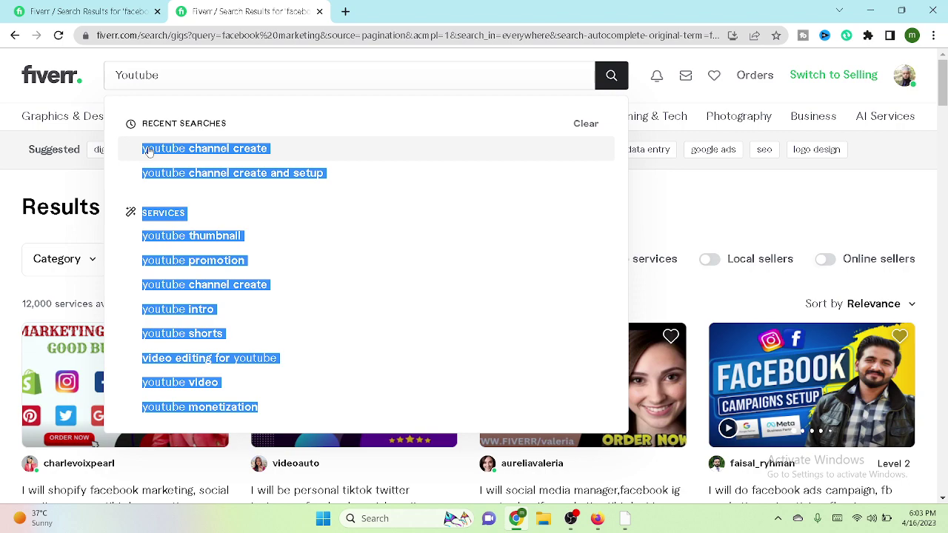
right_click(148, 150)
click(184, 161)
scroll(248, 200, down, 5)
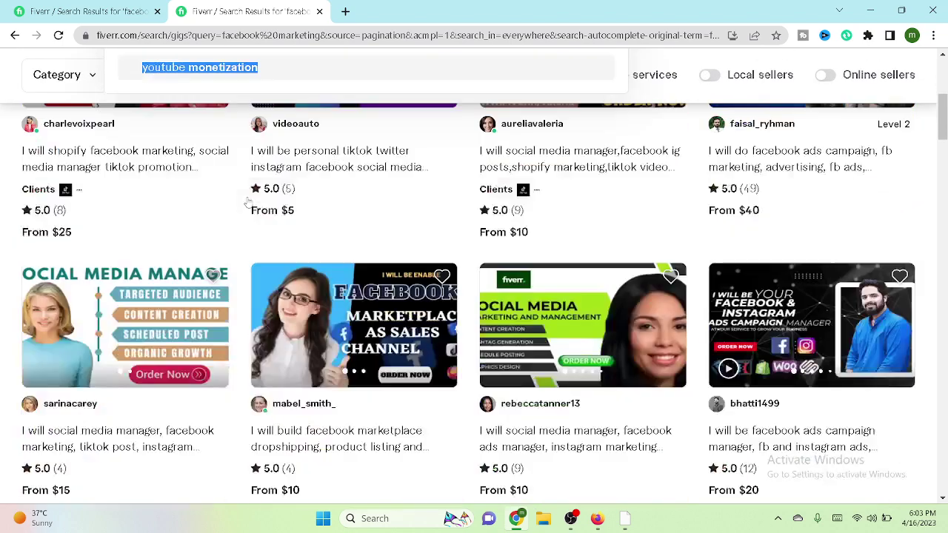
scroll(248, 200, up, 5)
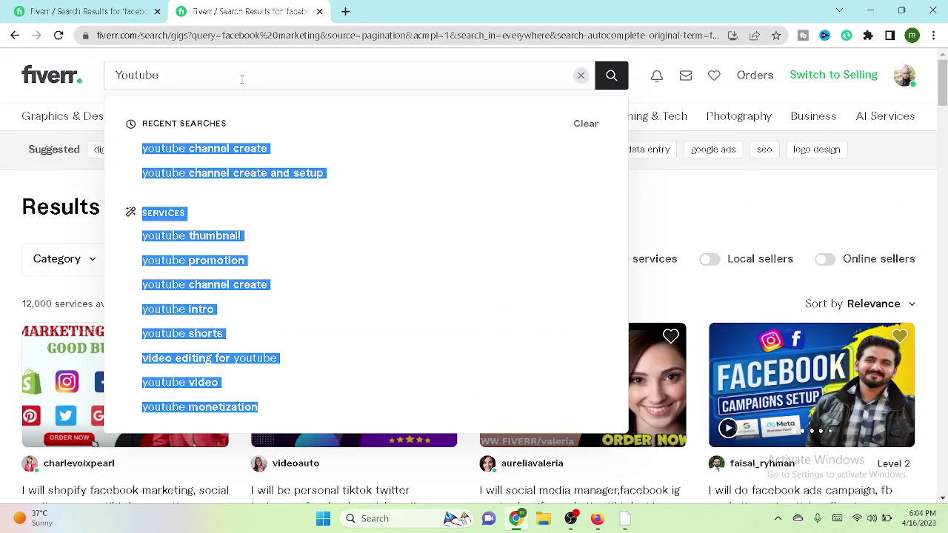
- Extend the Fiverr search text to "Youtube channel create"
click(221, 81)
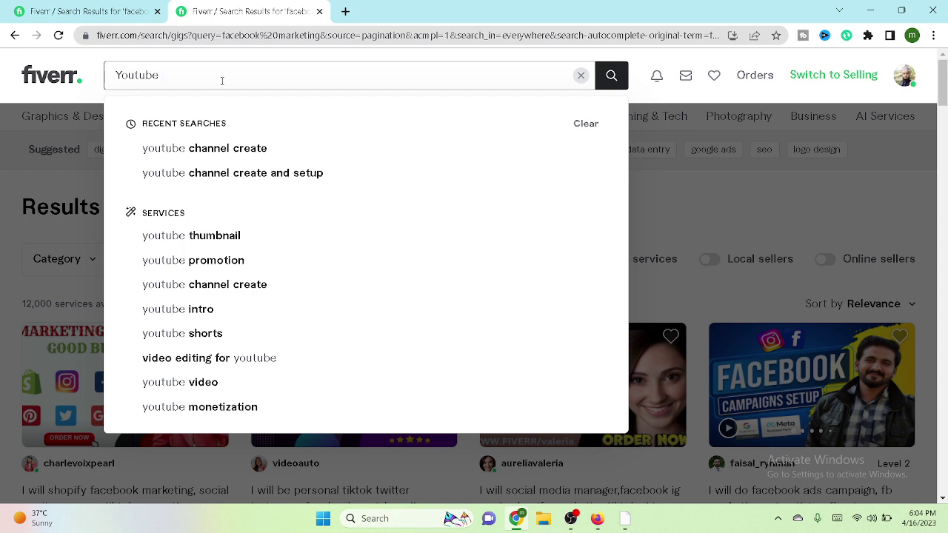
text(chann)
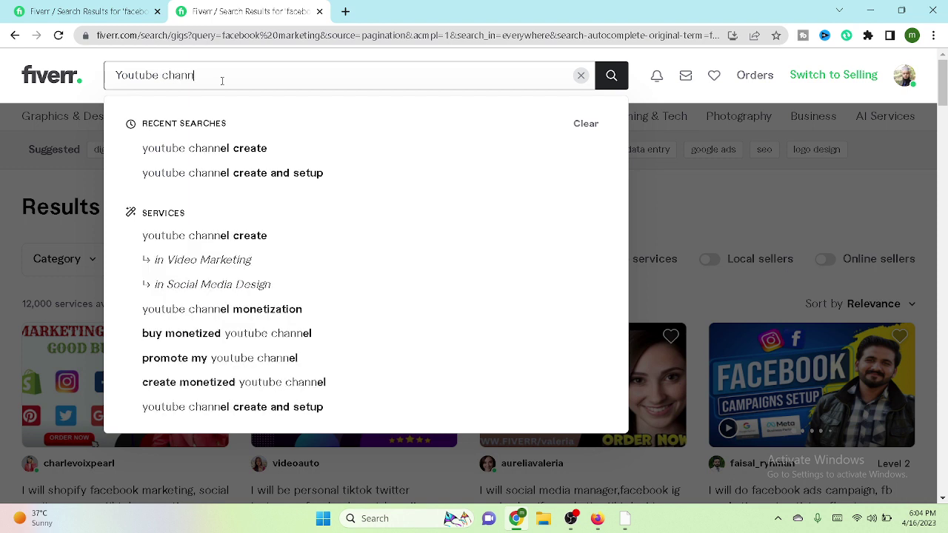
text(el c)
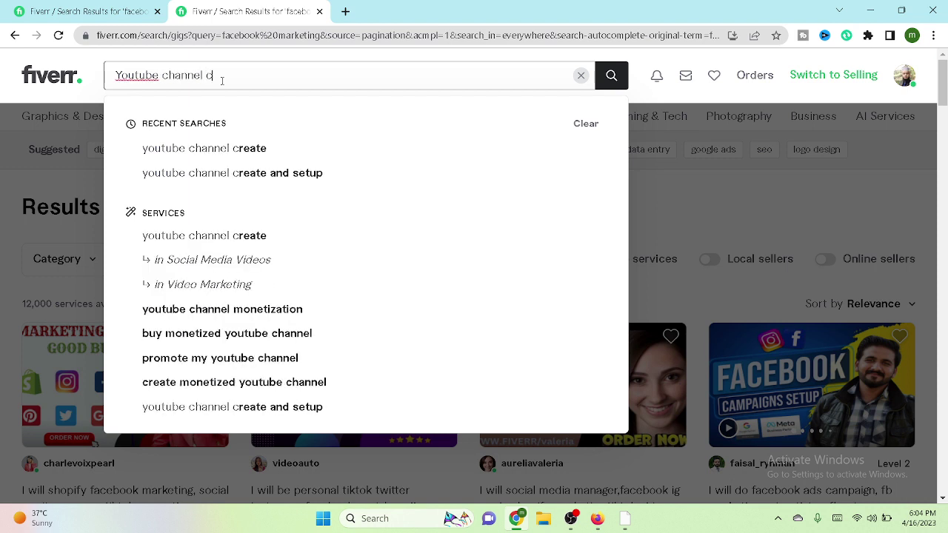
text(reate)
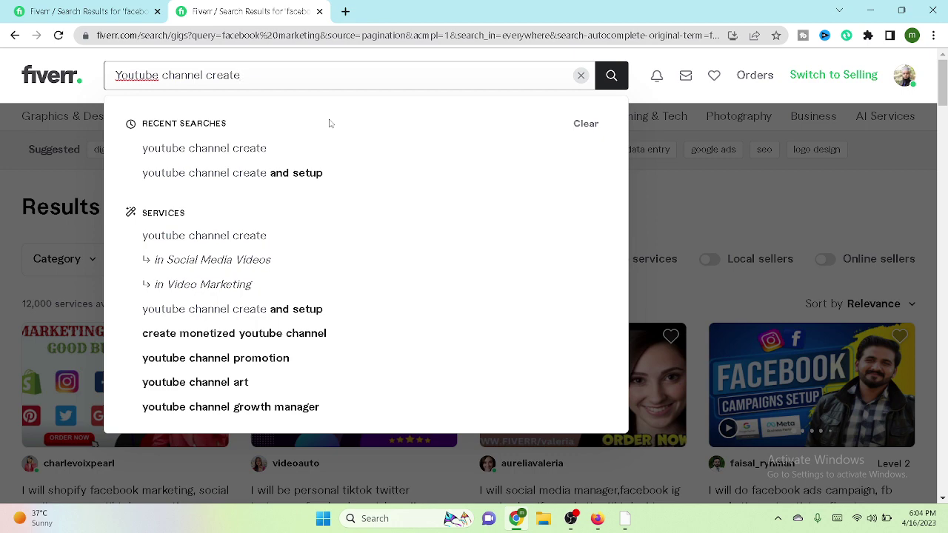
- Open New Text Document from the desktop in Notepad and paste the copied YouTube suggestions into it
mouse_move(627, 523)
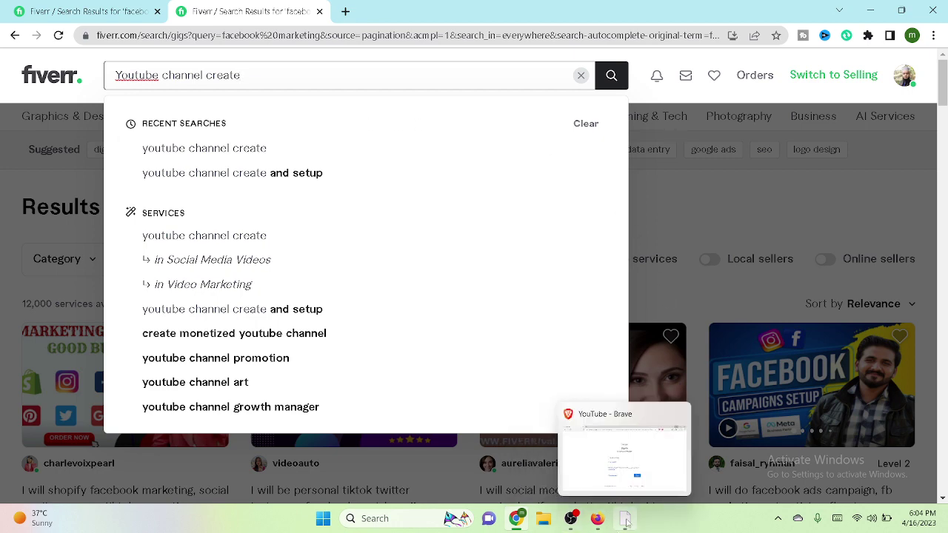
click(880, 15)
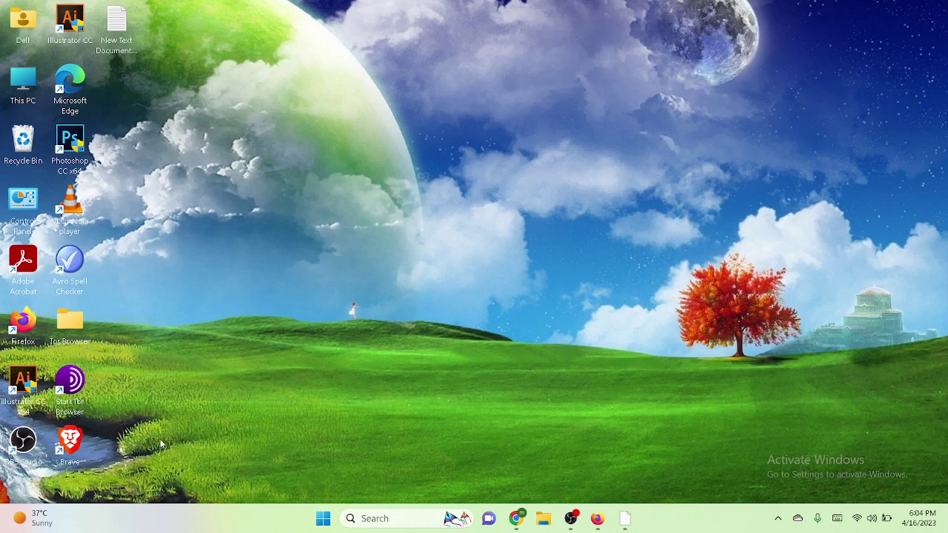
double_click(116, 22)
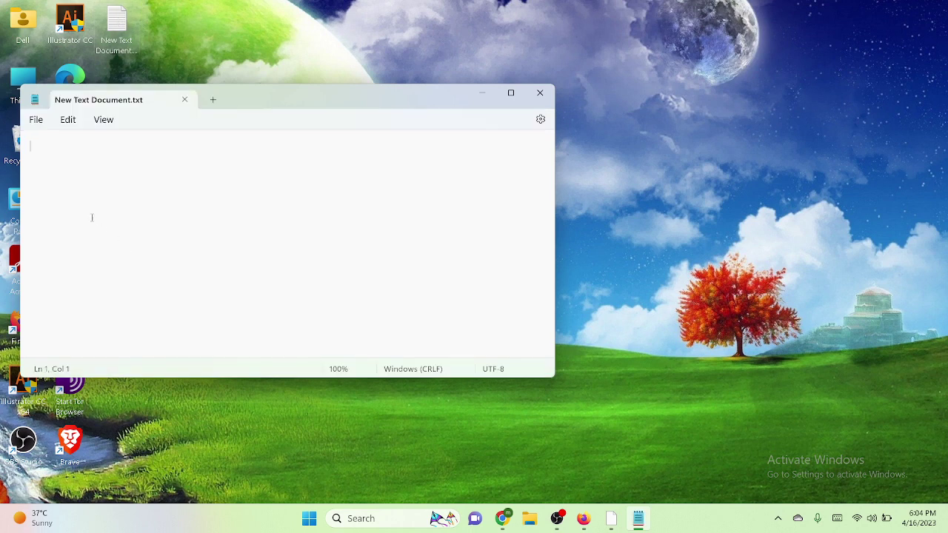
right_click(65, 151)
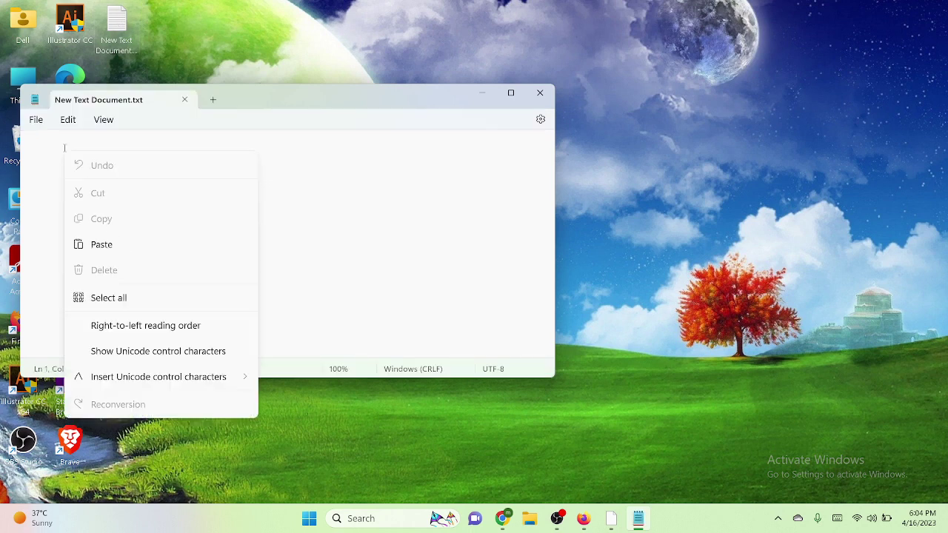
click(112, 247)
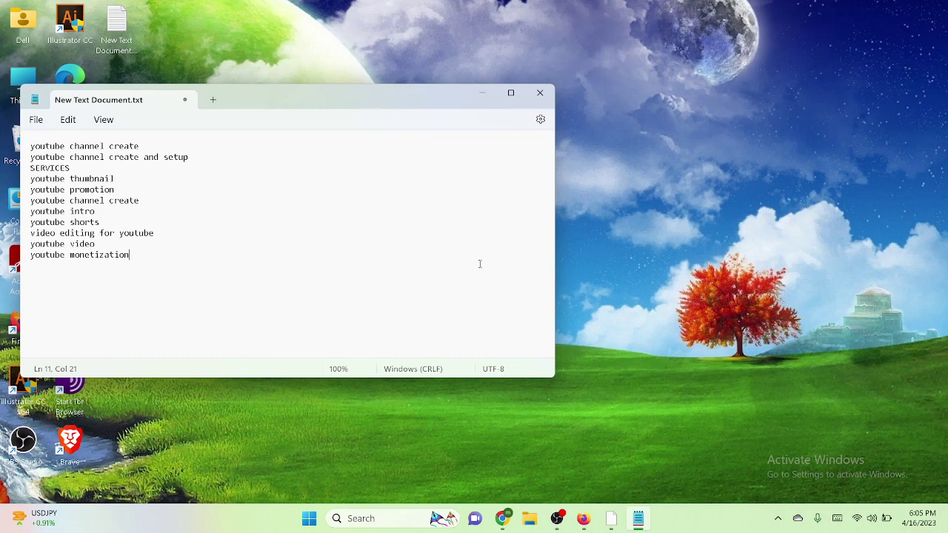
- Return to Fiverr in Chrome and copy the suggestion list for "Youtube channel create", down to "youtube channel growth manager"
click(482, 94)
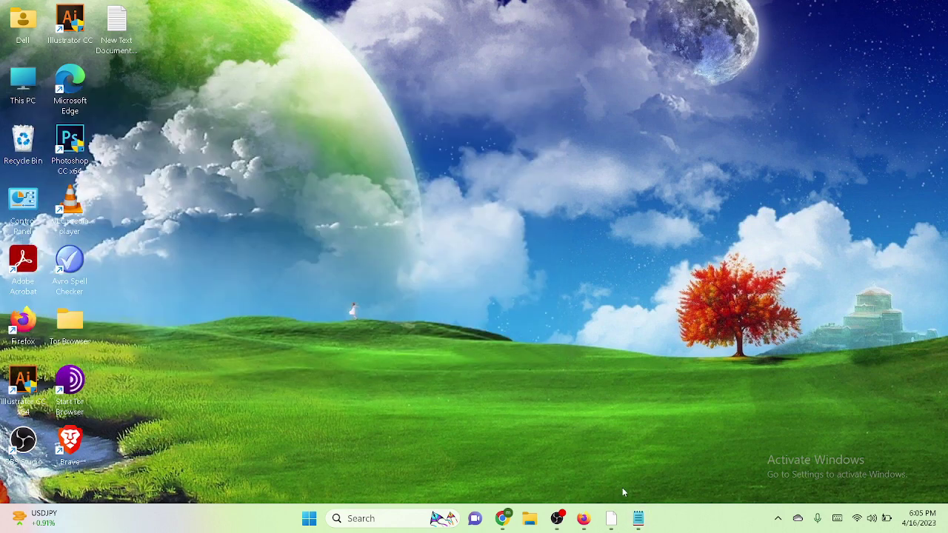
click(637, 519)
click(637, 518)
mouse_move(588, 522)
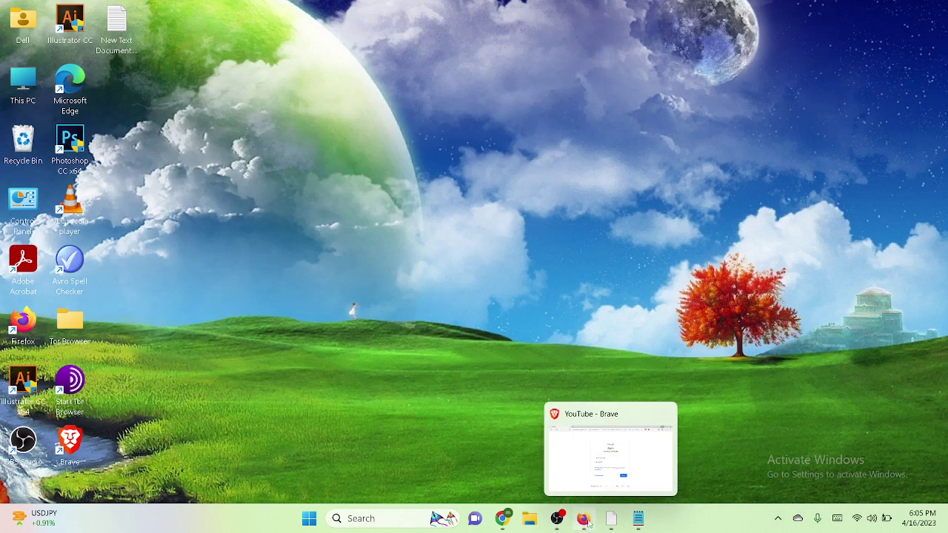
click(502, 518)
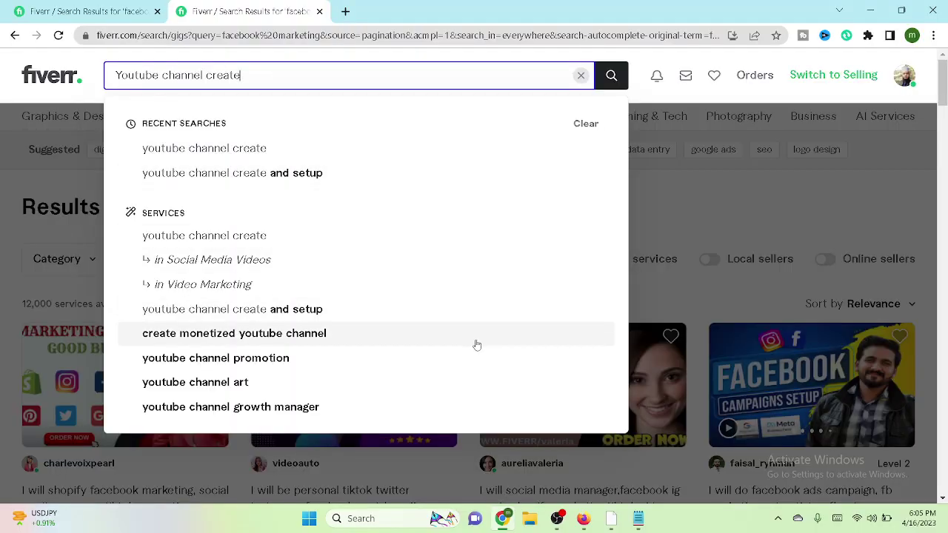
drag(343, 427, 232, 131)
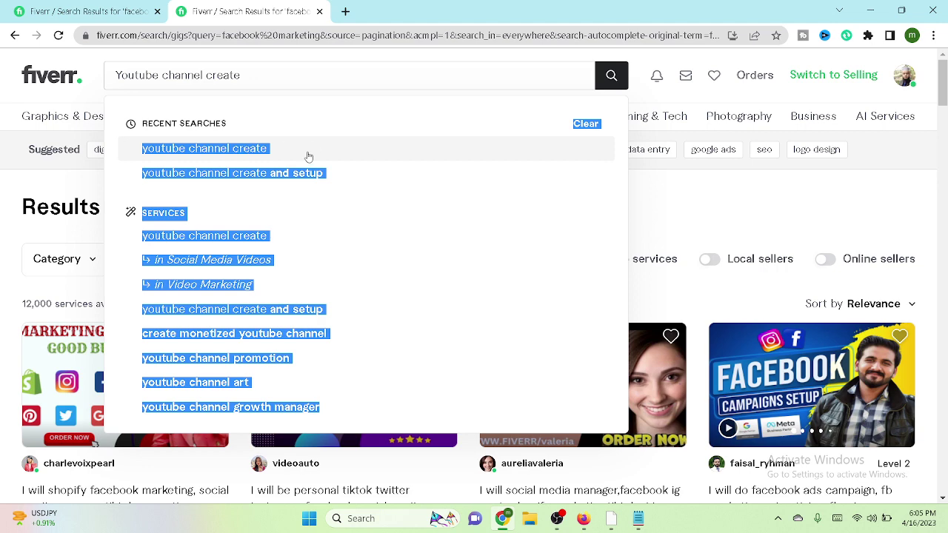
right_click(263, 163)
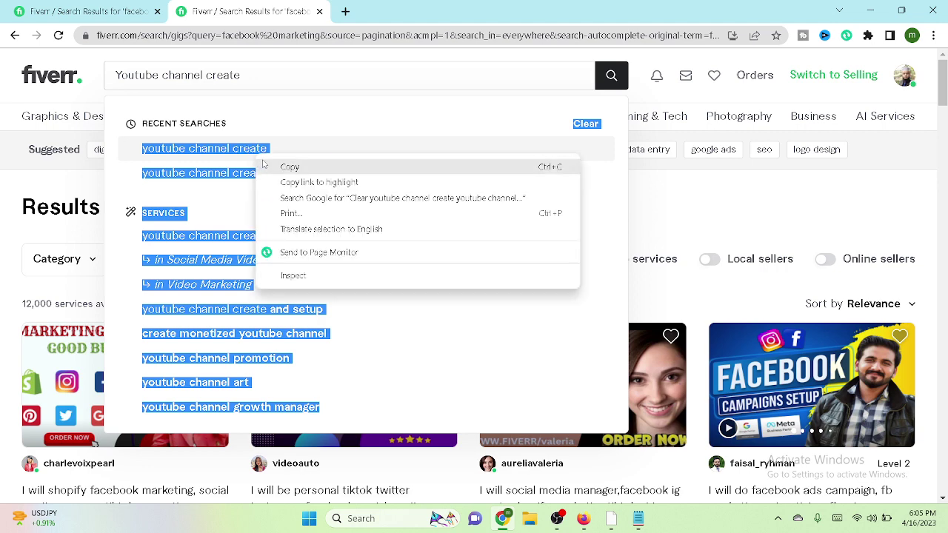
click(266, 167)
- Switch to the Notepad document and paste the copied suggestions on a new line below "youtube monetization"
click(611, 518)
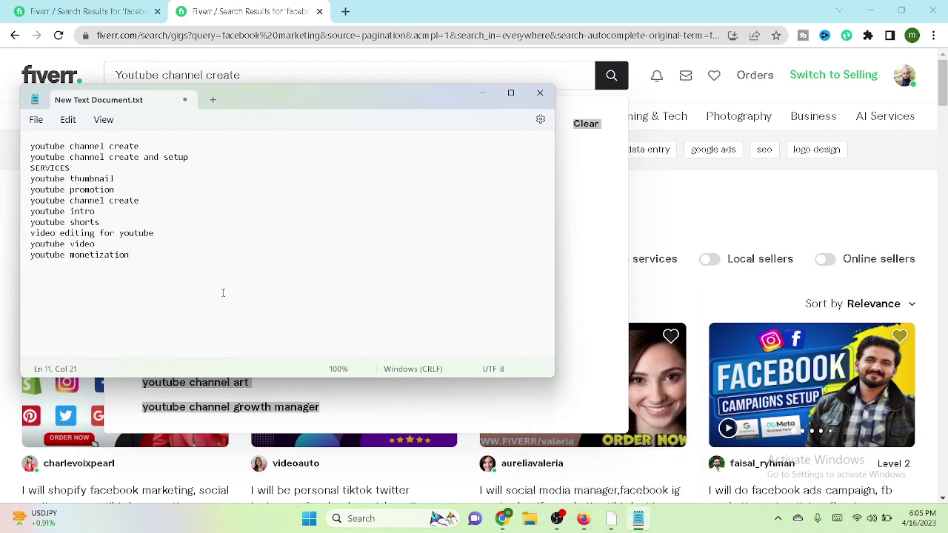
key(Return)
key(ctrl+v)
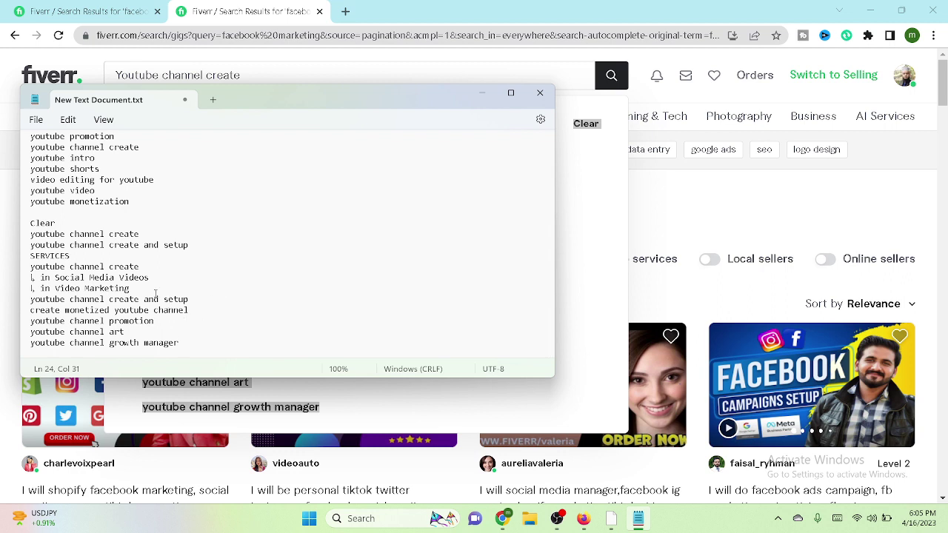
- Look through both pasted blocks of YouTube keyword suggestions in the text document
scroll(87, 276, up, 1)
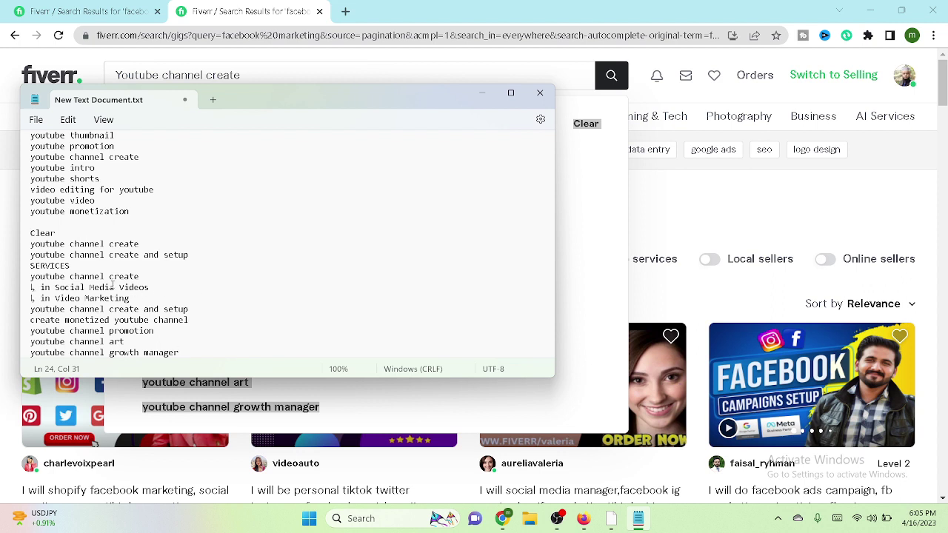
scroll(88, 311, up, 2)
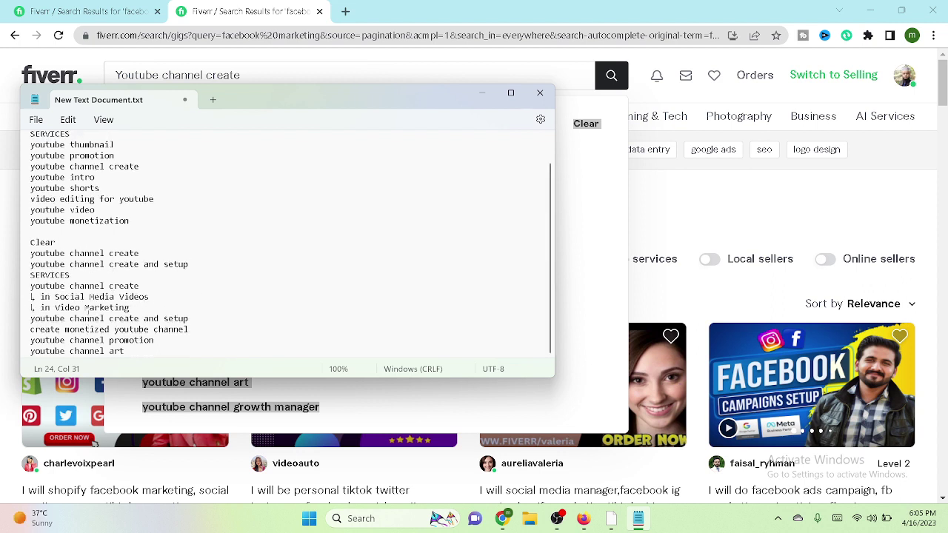
scroll(88, 311, down, 2)
scroll(88, 311, up, 2)
scroll(88, 312, down, 2)
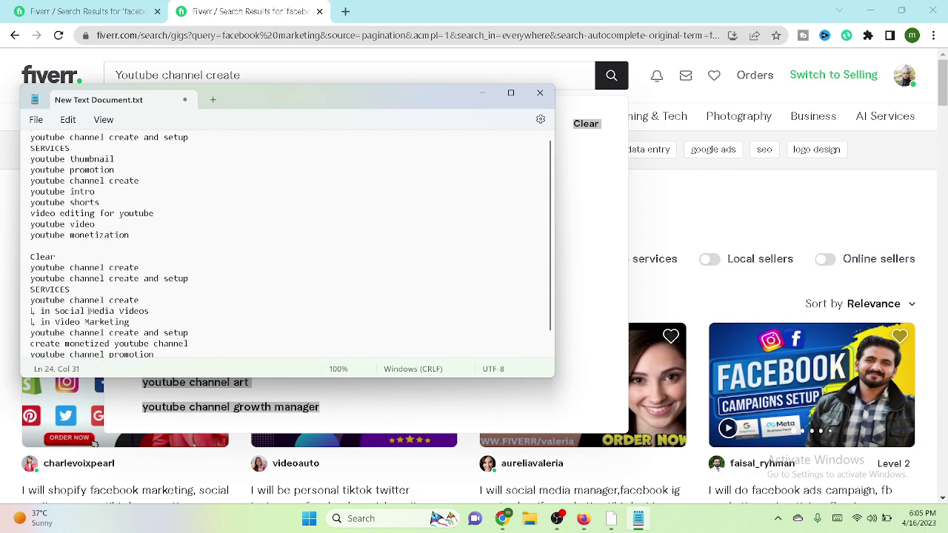
scroll(88, 311, up, 2)
scroll(88, 311, down, 1)
scroll(88, 311, up, 1)
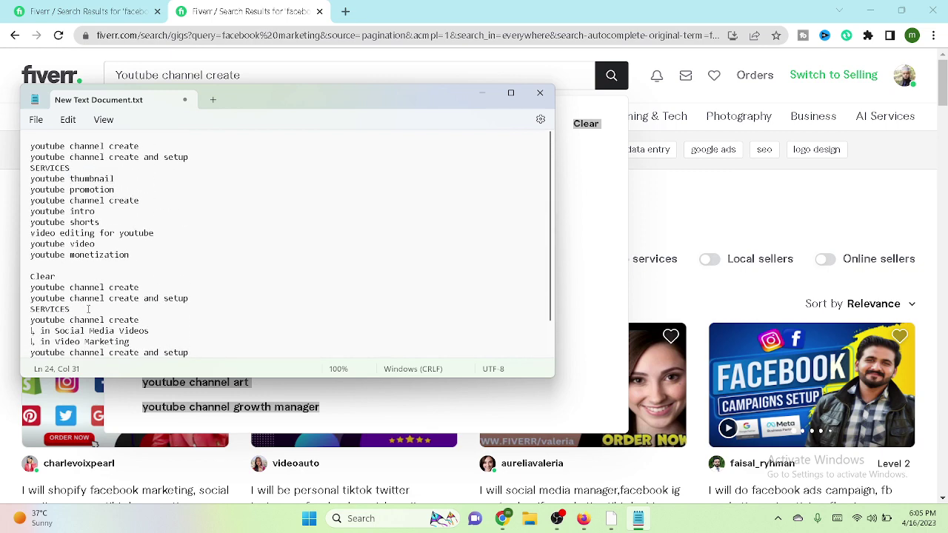
- Return to Fiverr in Chrome and open the search results for "youtube channel create and setup"
scroll(88, 306, down, 2)
scroll(89, 305, up, 2)
scroll(88, 305, down, 2)
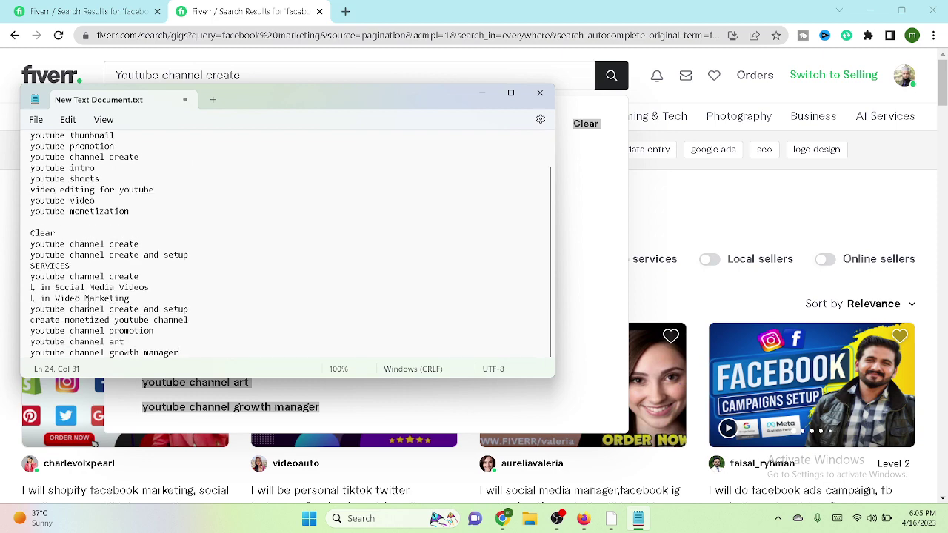
scroll(88, 302, up, 1)
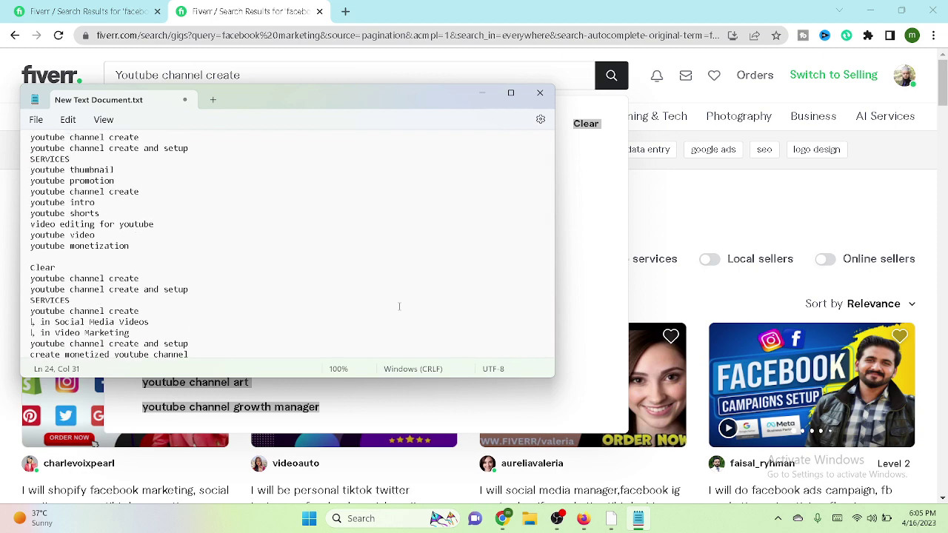
click(482, 93)
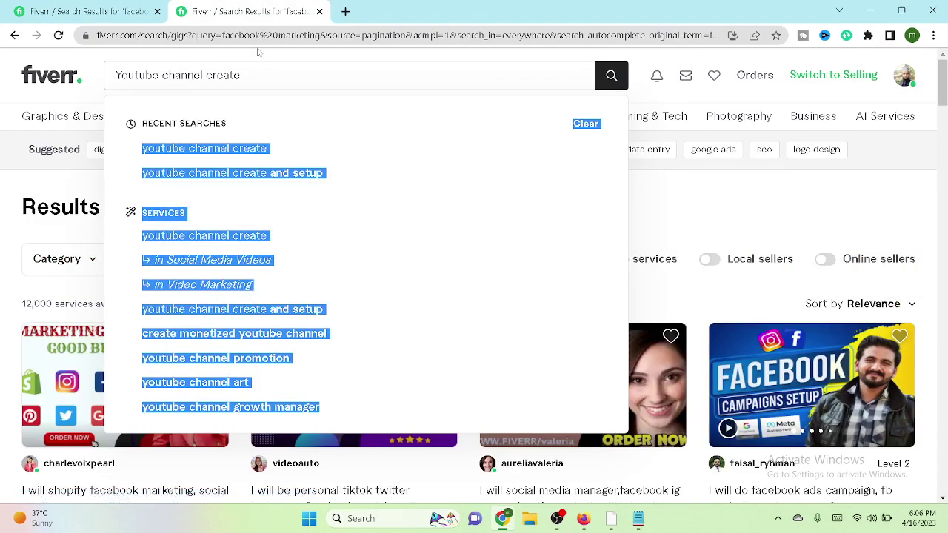
click(298, 183)
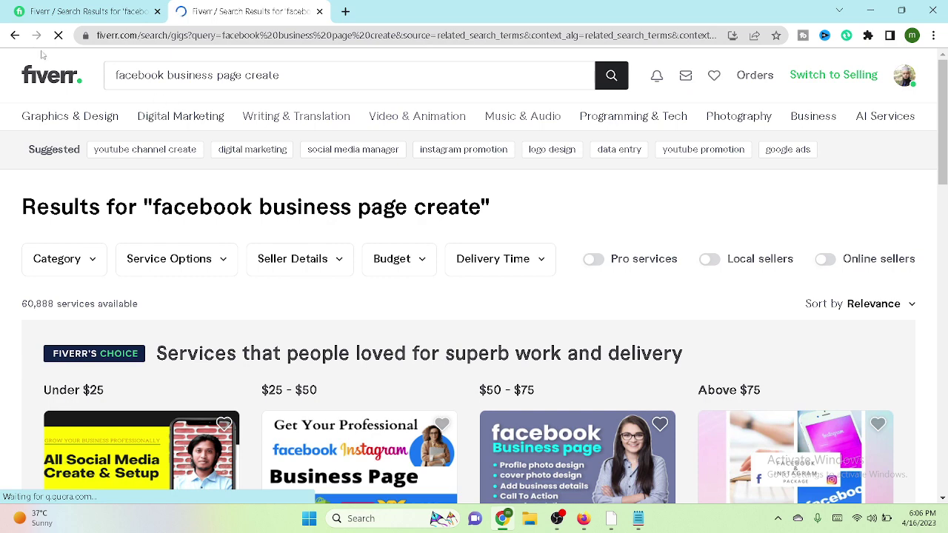
click(14, 35)
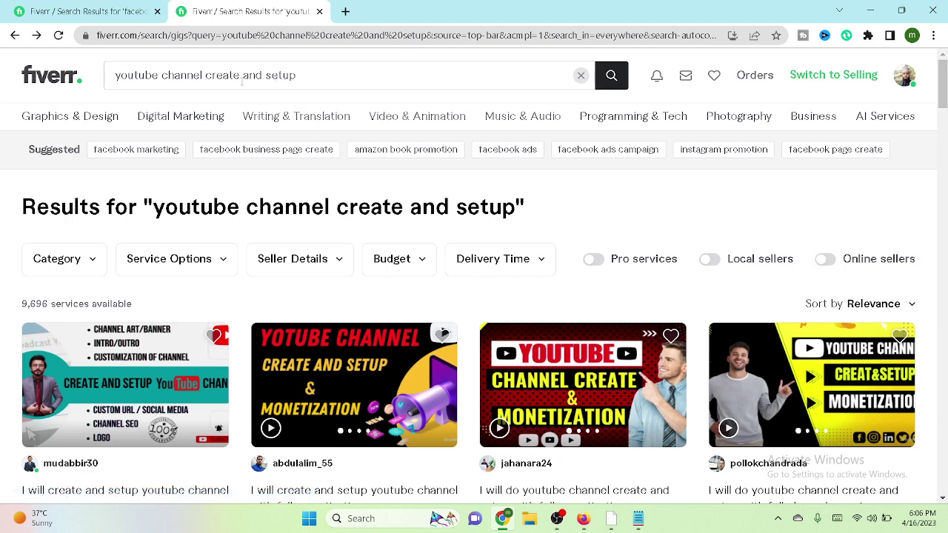
- Shorten the Fiverr search phrase to "youtube channel setup" and search for it
click(302, 77)
click(302, 77)
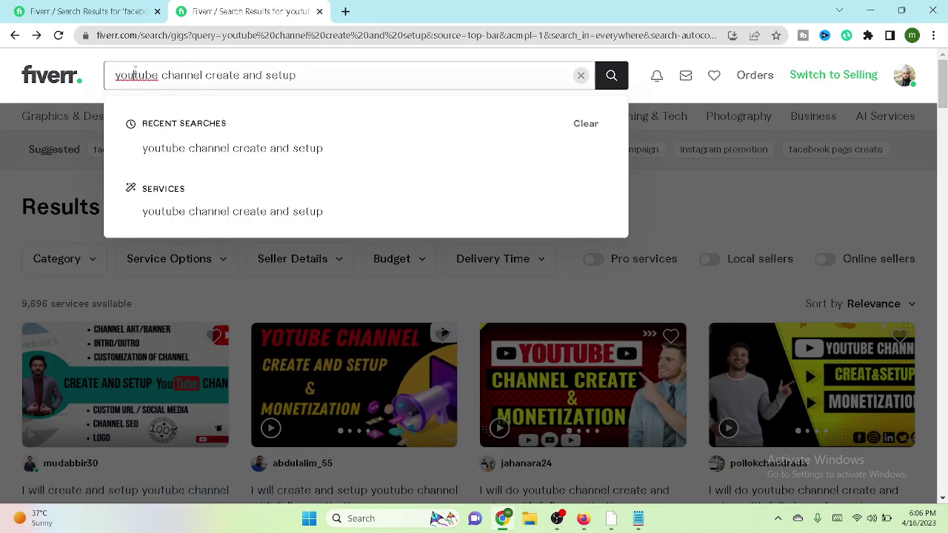
right_click(134, 76)
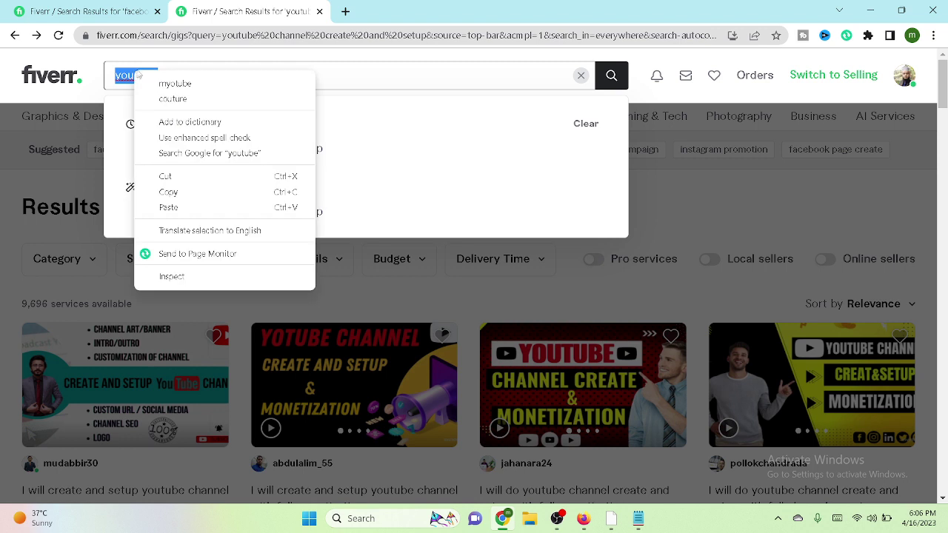
click(312, 79)
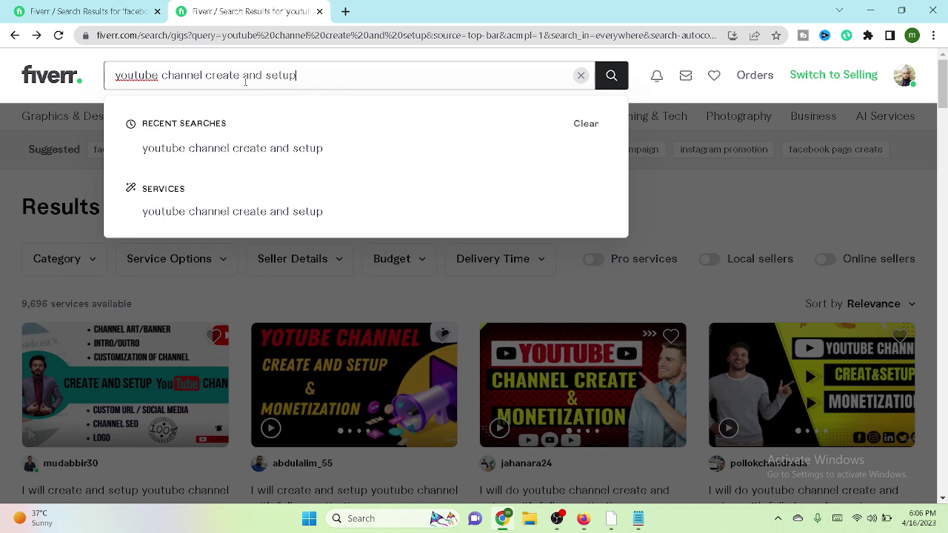
drag(266, 74, 202, 75)
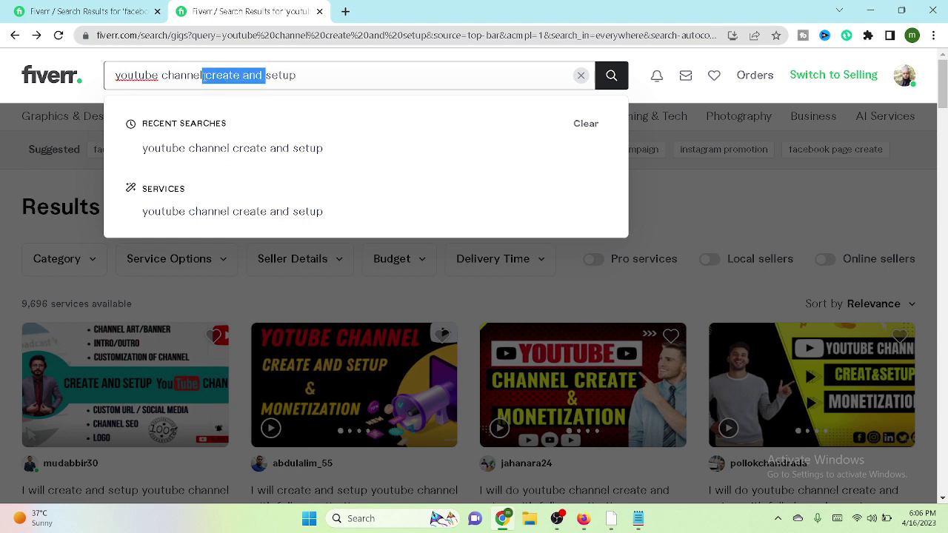
key(BackSpace)
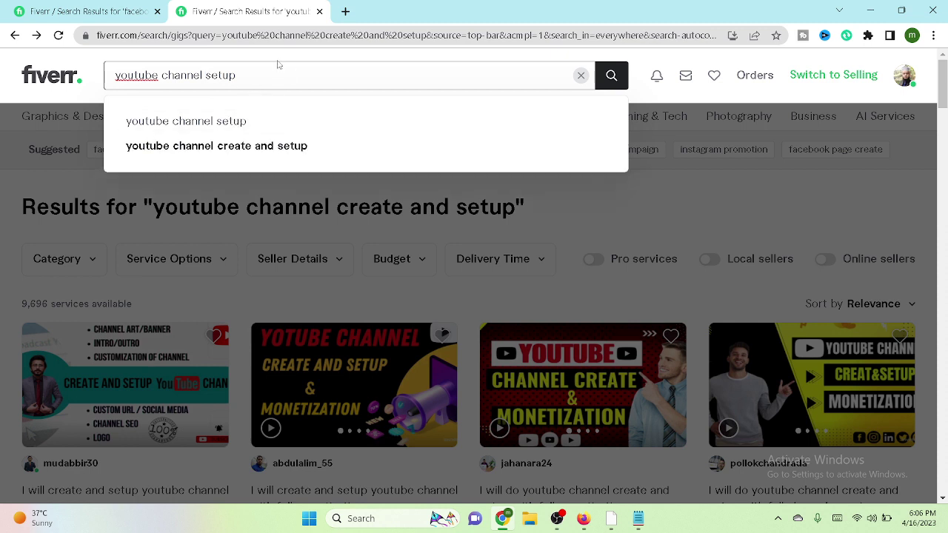
click(221, 127)
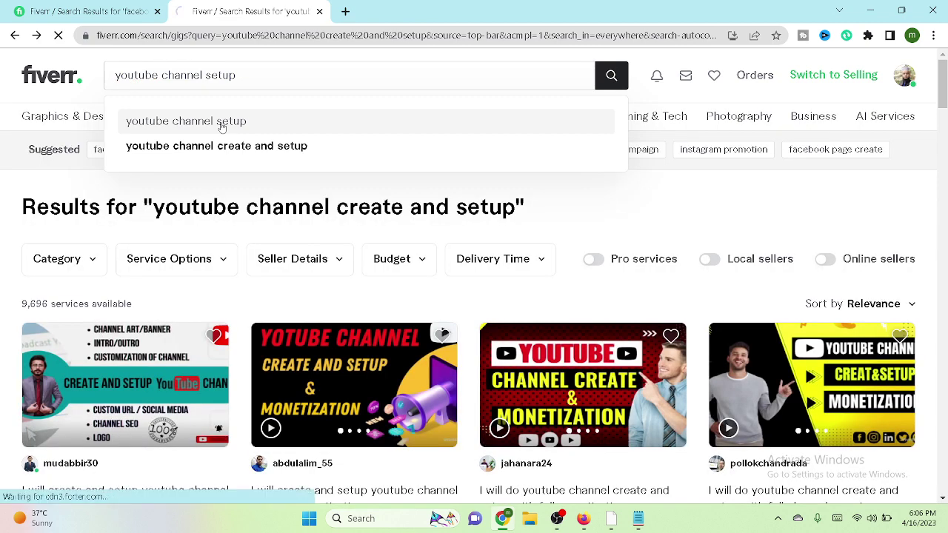
- Copy the entries of the Category filter for the "youtube channel setup" results, then close the filter
click(54, 258)
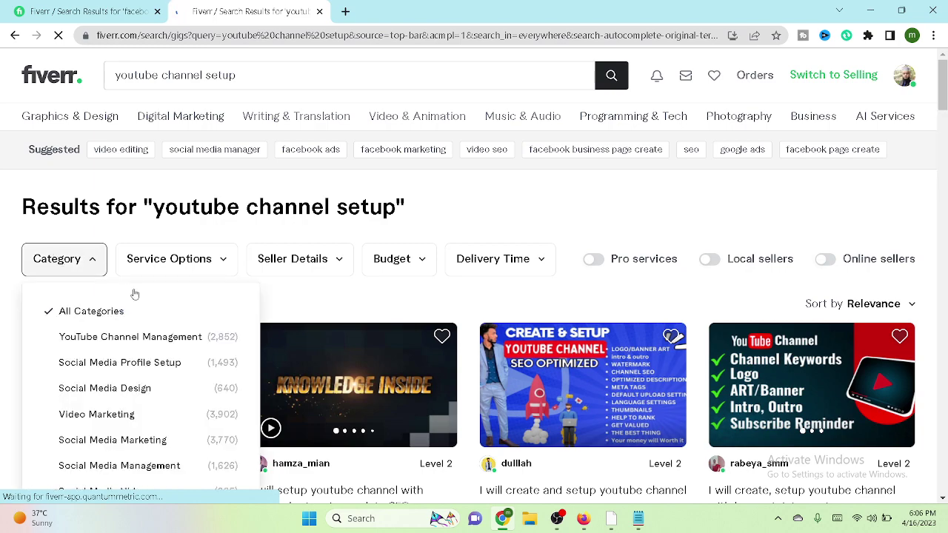
scroll(131, 294, down, 1)
scroll(132, 294, down, 2)
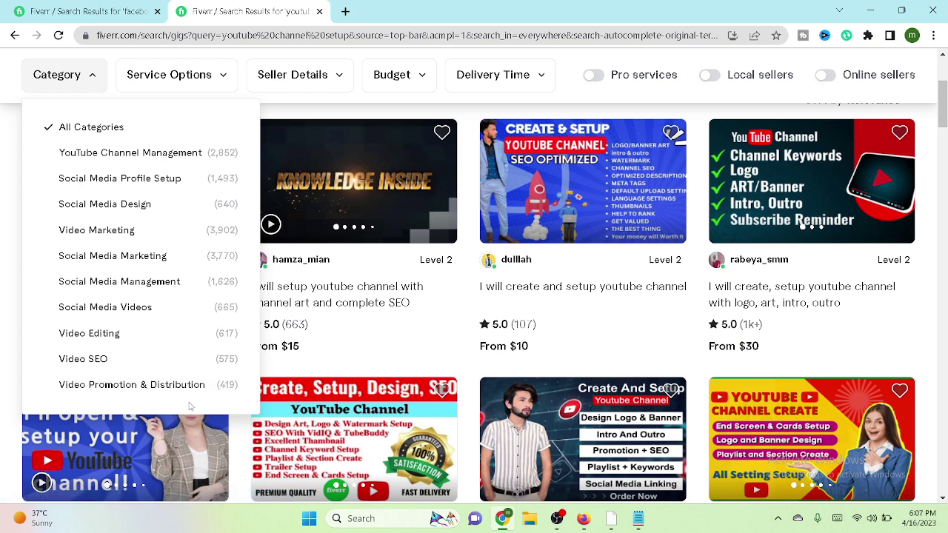
drag(190, 405, 44, 152)
right_click(85, 153)
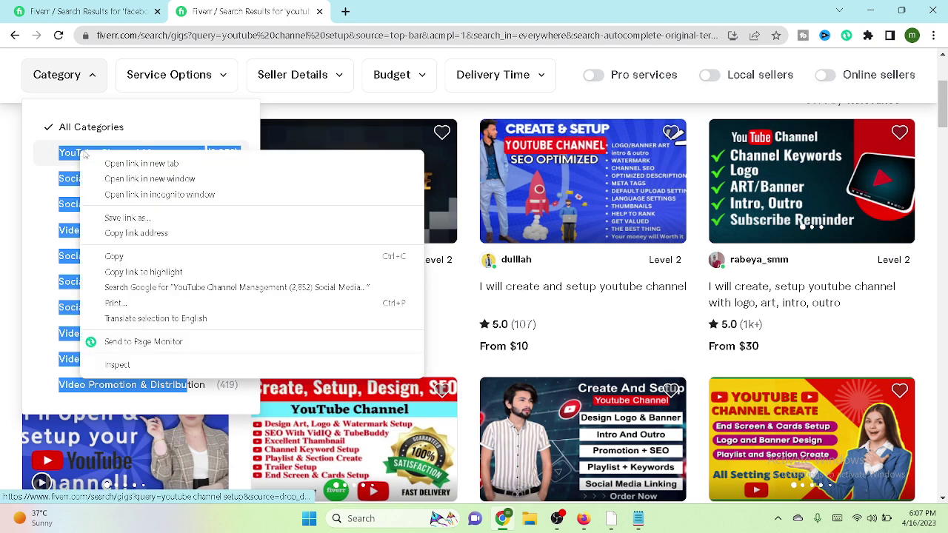
click(127, 259)
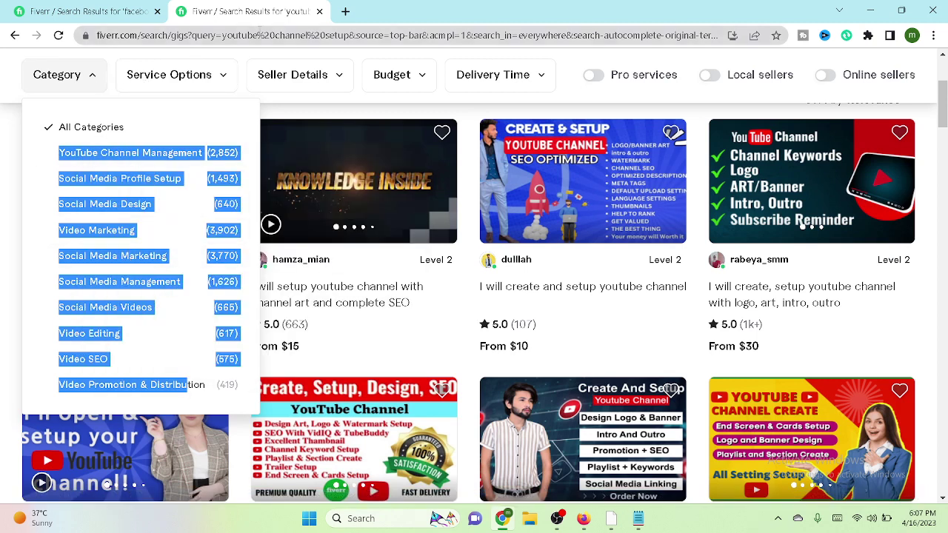
click(4, 128)
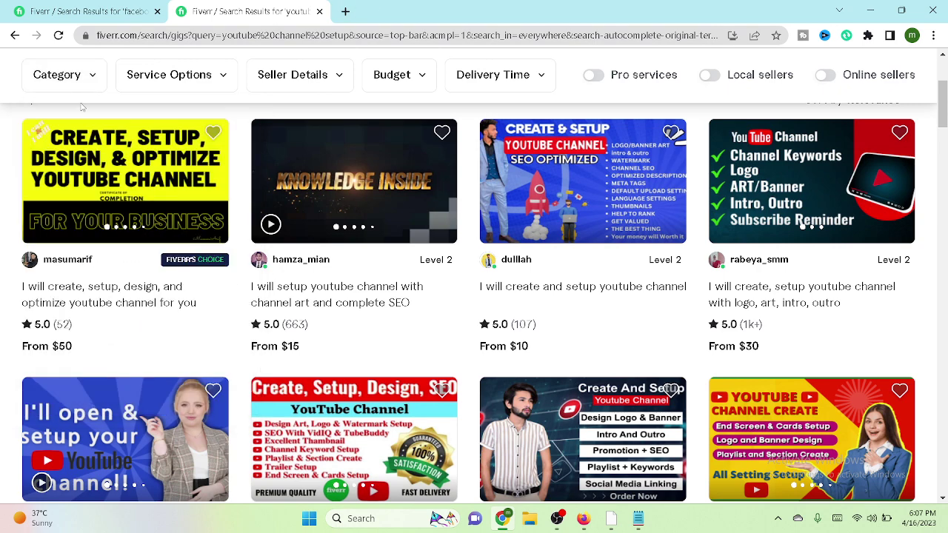
scroll(85, 119, up, 3)
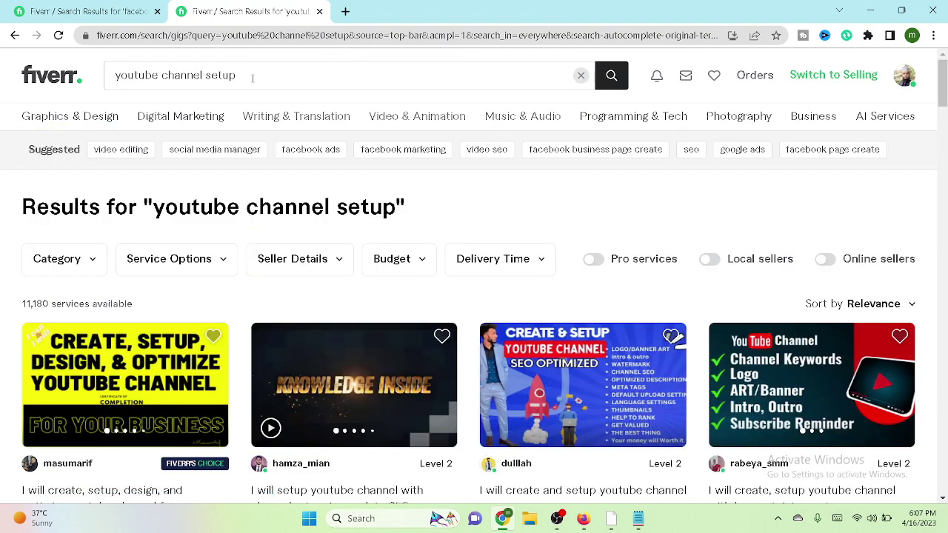
- Check the recent searches and service suggestions for "youtube channel setup", then rerun that search
click(253, 77)
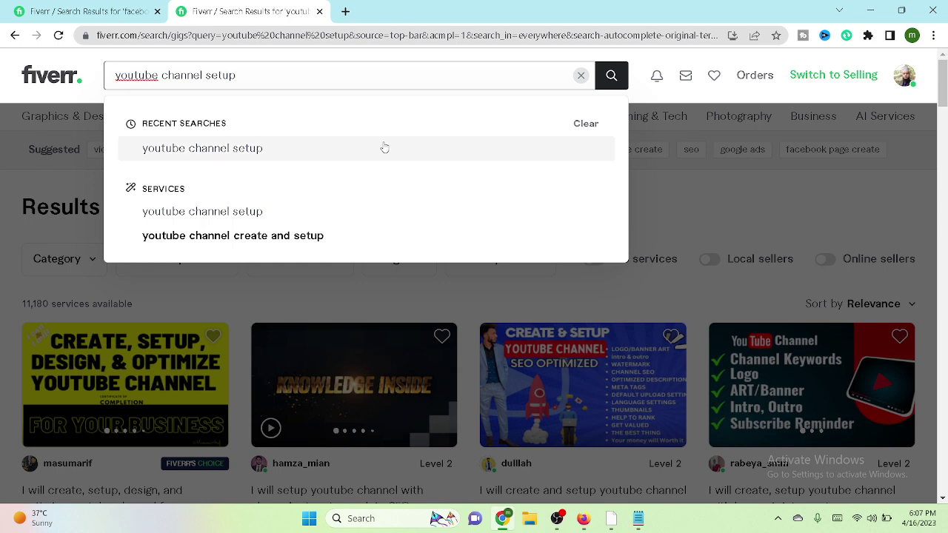
scroll(321, 148, down, 1)
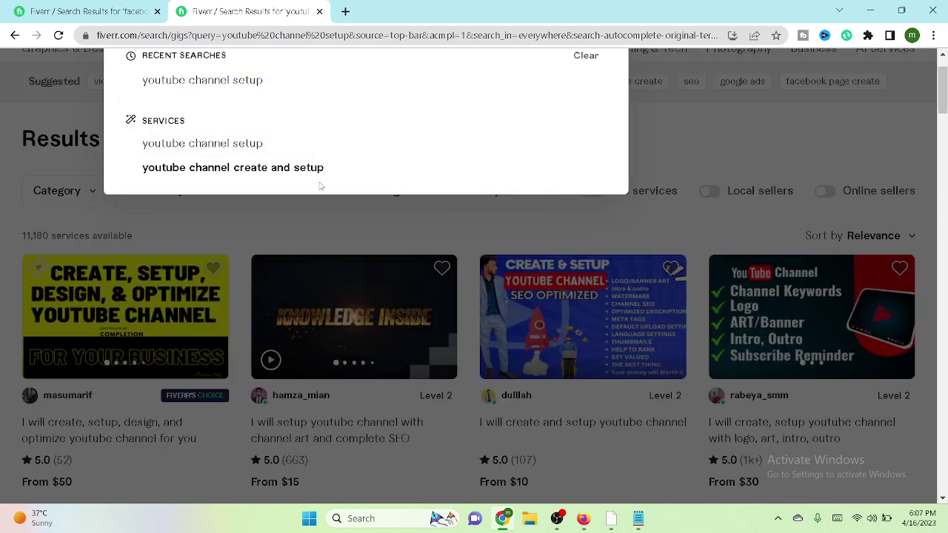
scroll(322, 150, up, 1)
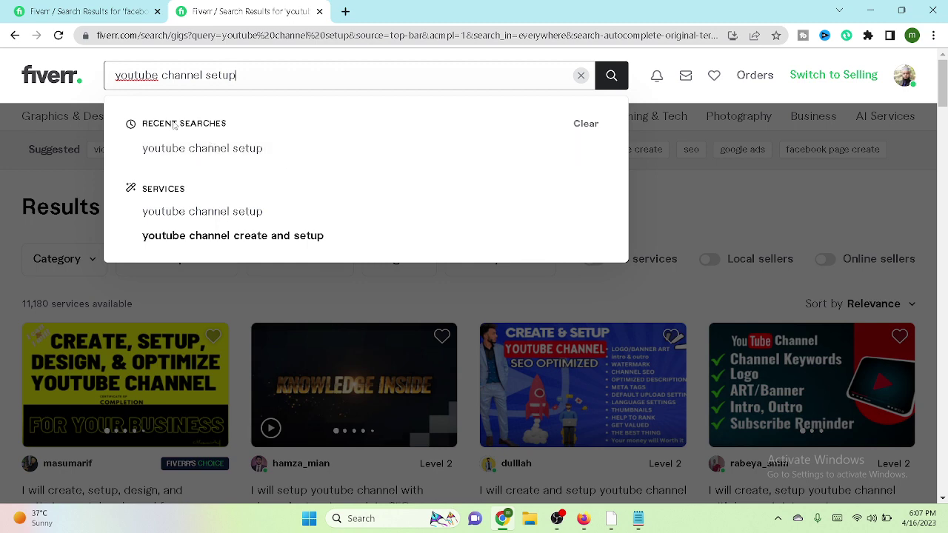
drag(226, 123, 160, 124)
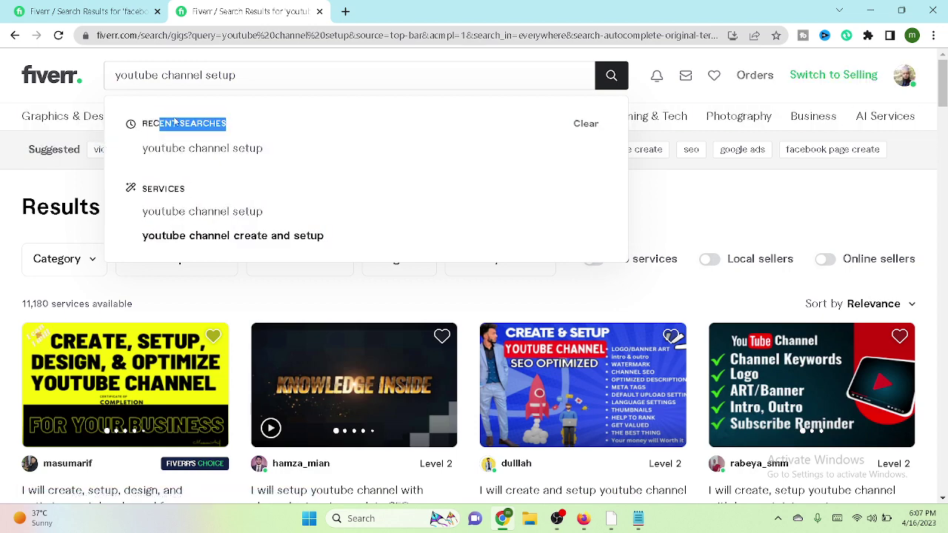
click(666, 188)
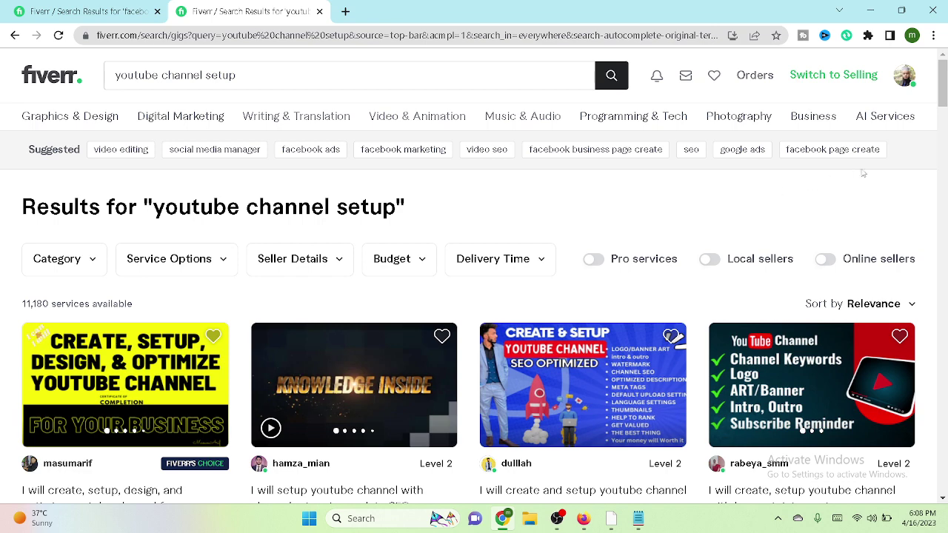
click(611, 76)
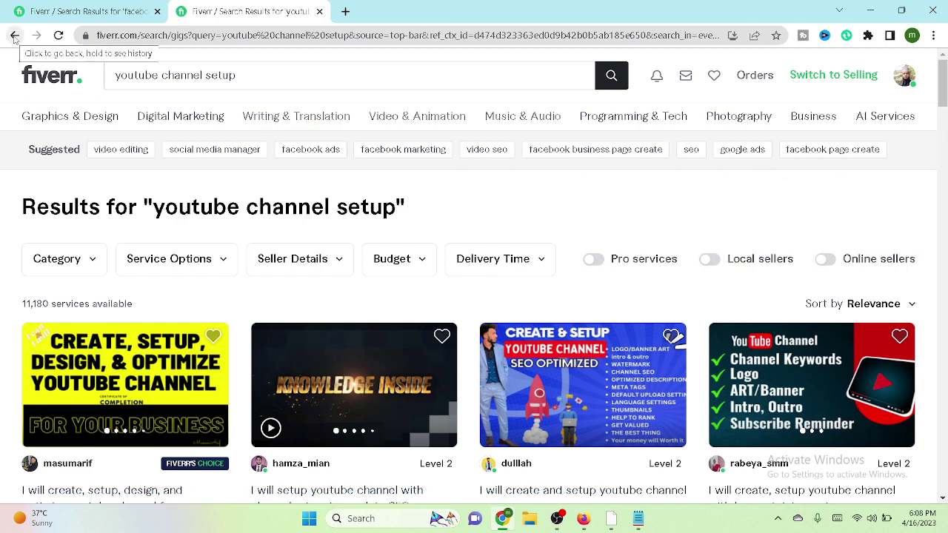
- Reopen the Category filter and copy its list from "YouTube Channel Management" down to "Video Promotion & Distribution"
mouse_move(67, 116)
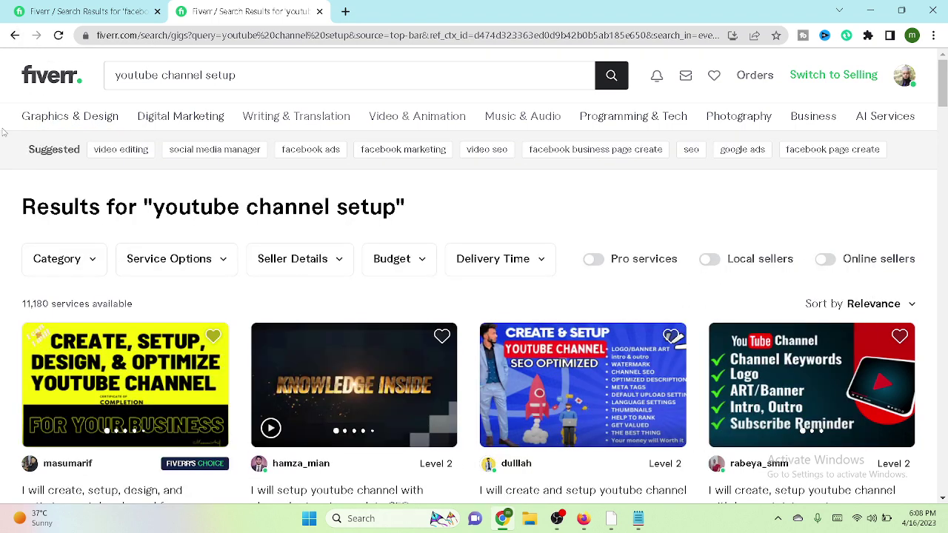
click(85, 260)
scroll(111, 311, down, 3)
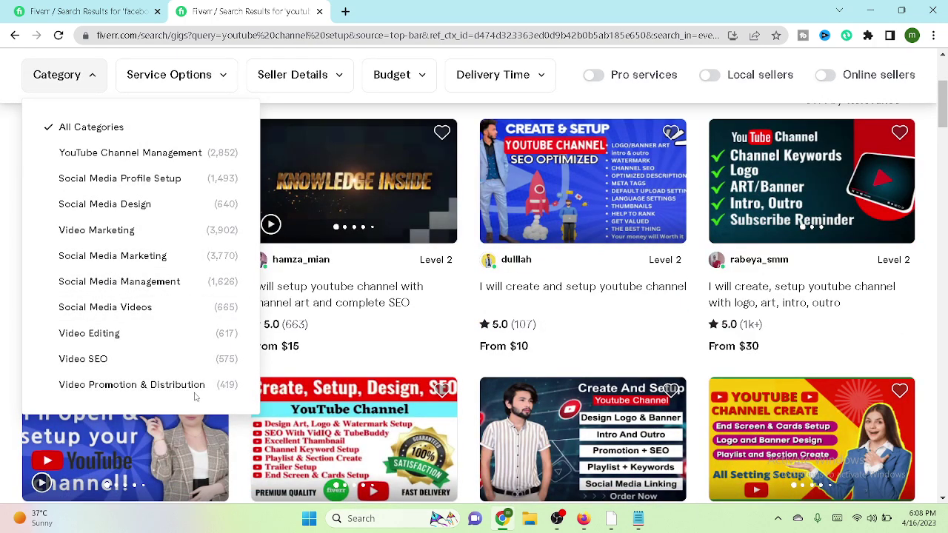
drag(195, 391, 89, 148)
right_click(88, 152)
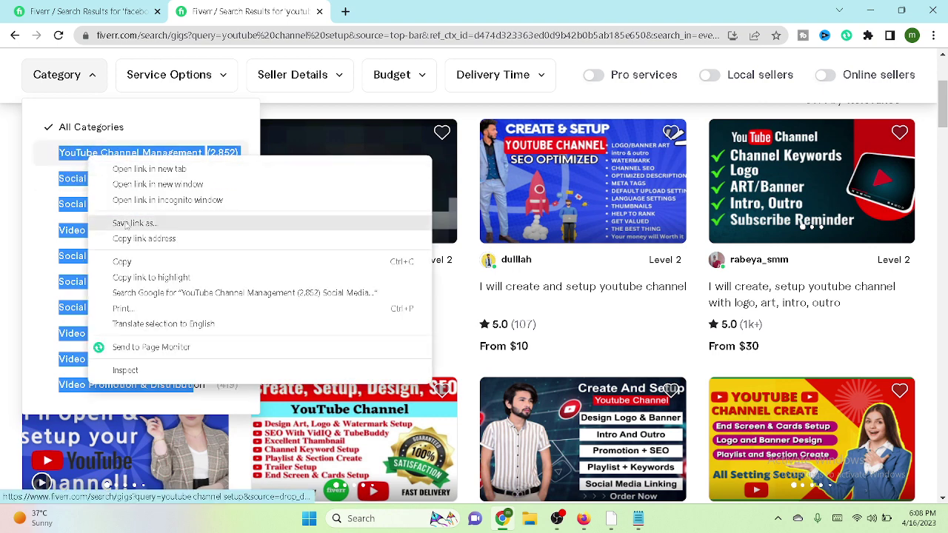
click(120, 262)
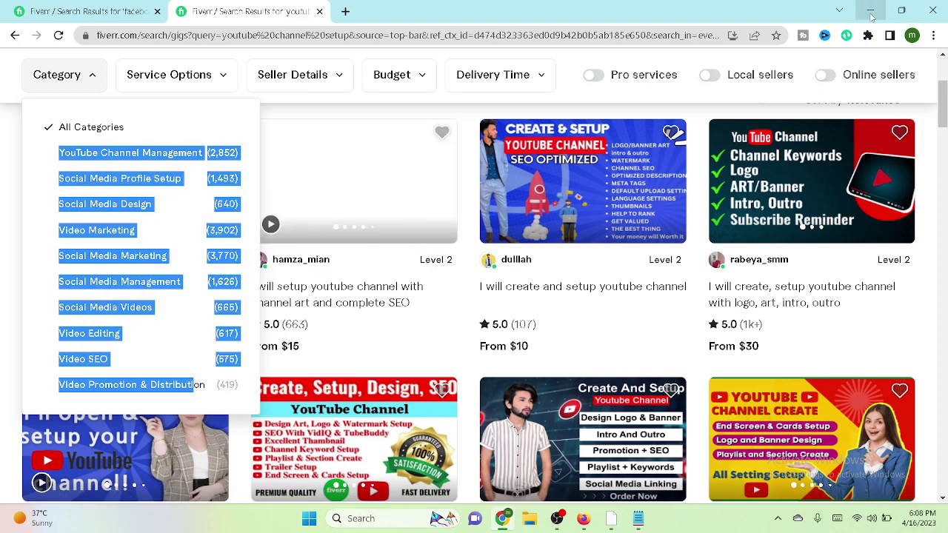
- Switch to the Notepad document and paste the copied categories on a new line below "youtube channel growth manager"
click(871, 12)
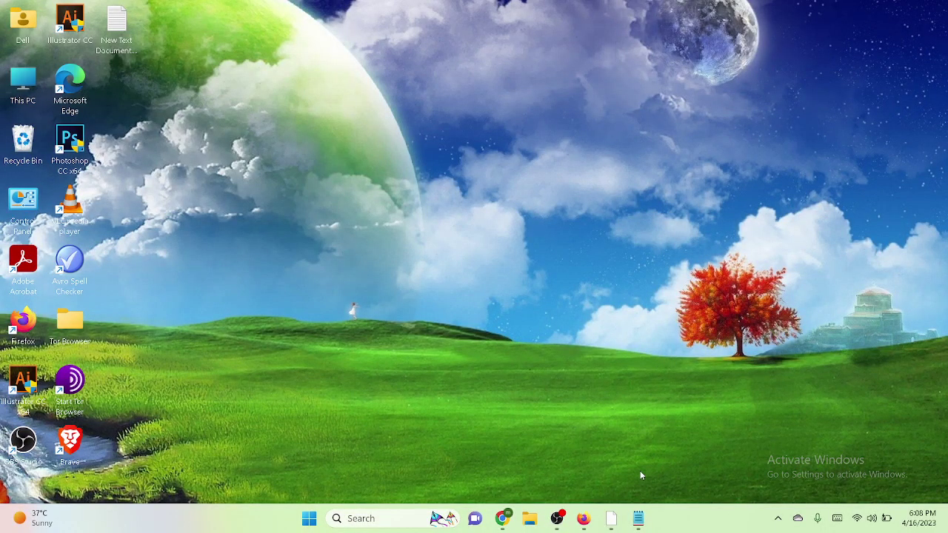
click(638, 519)
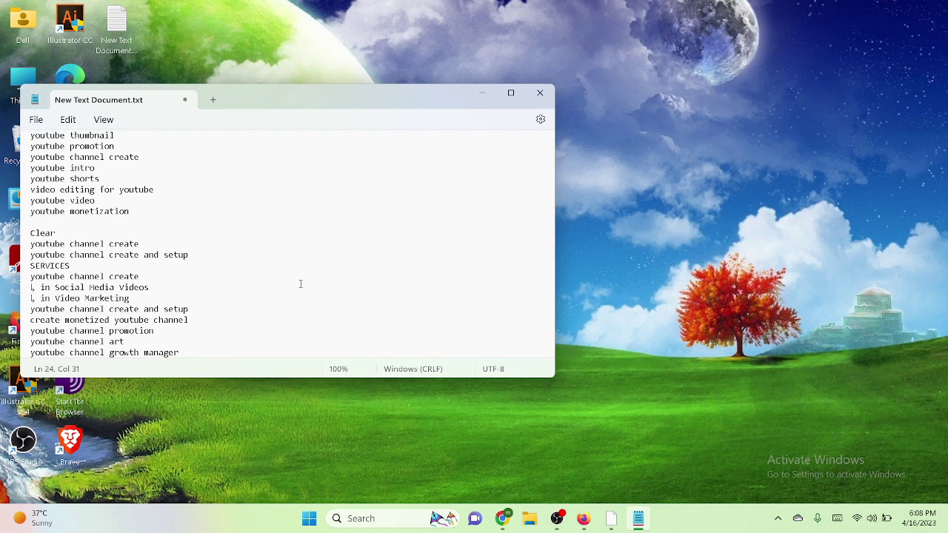
key(Return)
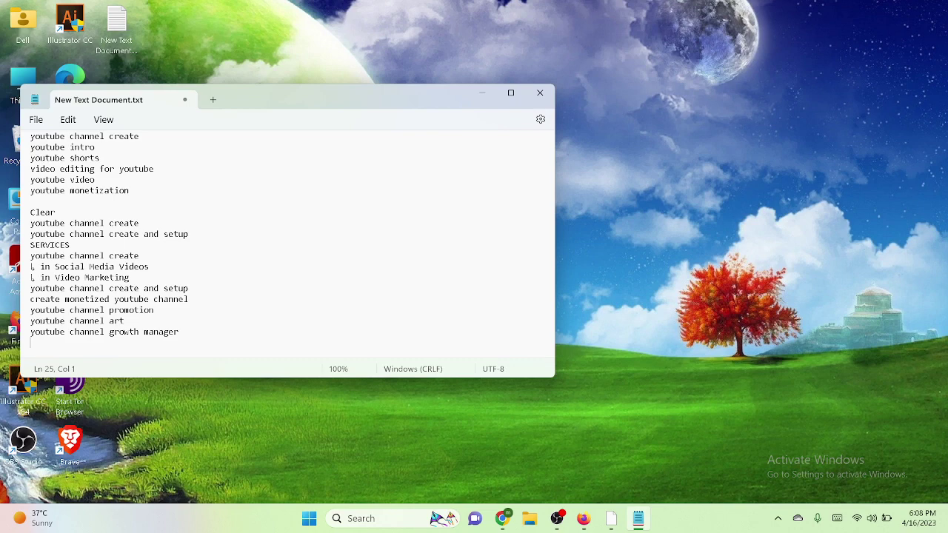
key(ctrl+v)
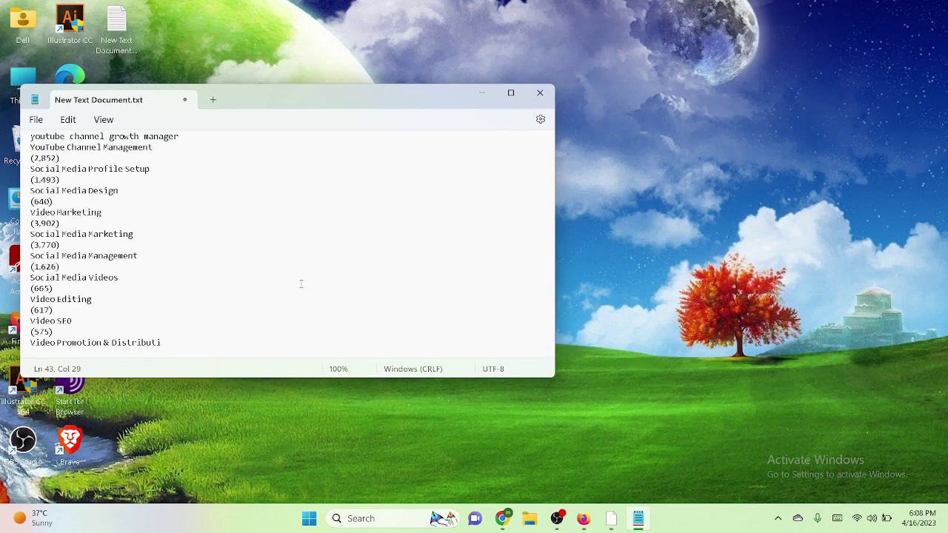
- Delete the service count "(2,852)" below "YouTube Channel Management" in the pasted category list
scroll(280, 279, up, 4)
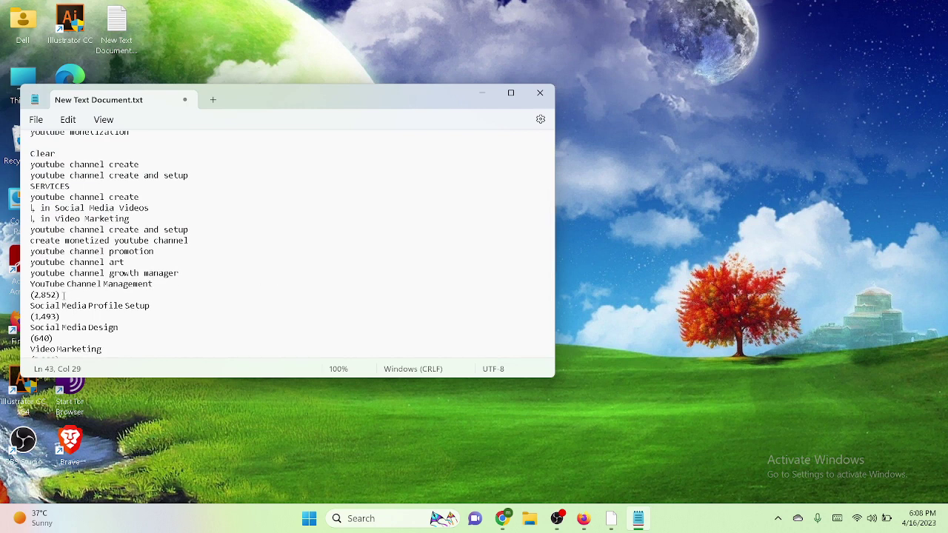
click(64, 295)
key(BackSpace)
key(BackSpace)
key(BackSpace)
key(BackSpace)
key(BackSpace)
key(BackSpace)
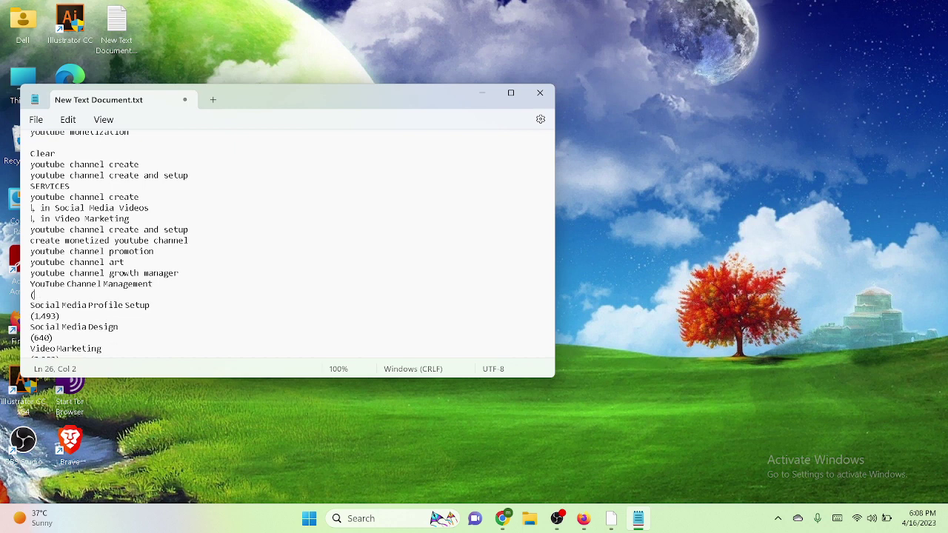
key(BackSpace)
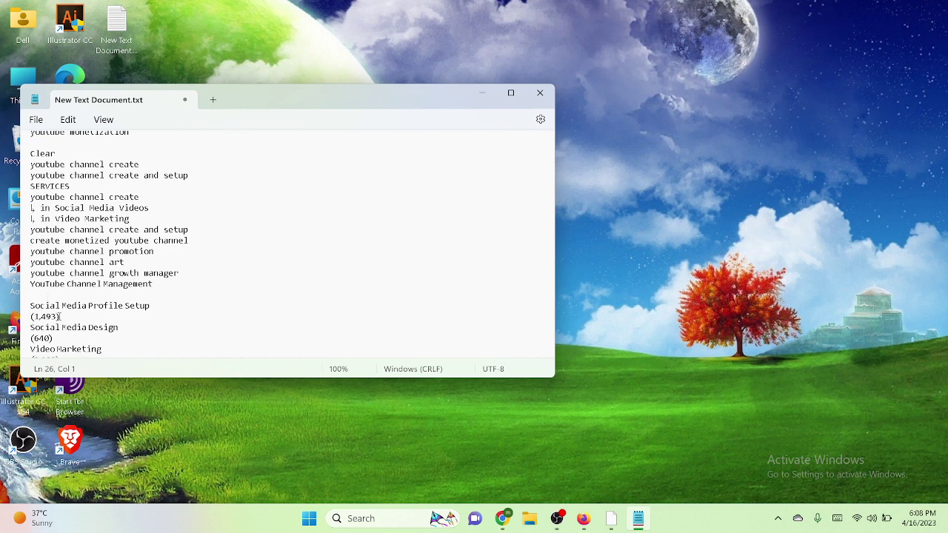
- Delete the service count "(1,493)" below "Social Media Profile Setup" in the text document
key(BackSpace)
key(BackSpace)
key(BackSpace)
key(BackSpace)
key(BackSpace)
key(BackSpace)
key(BackSpace)
scroll(110, 257, up, 2)
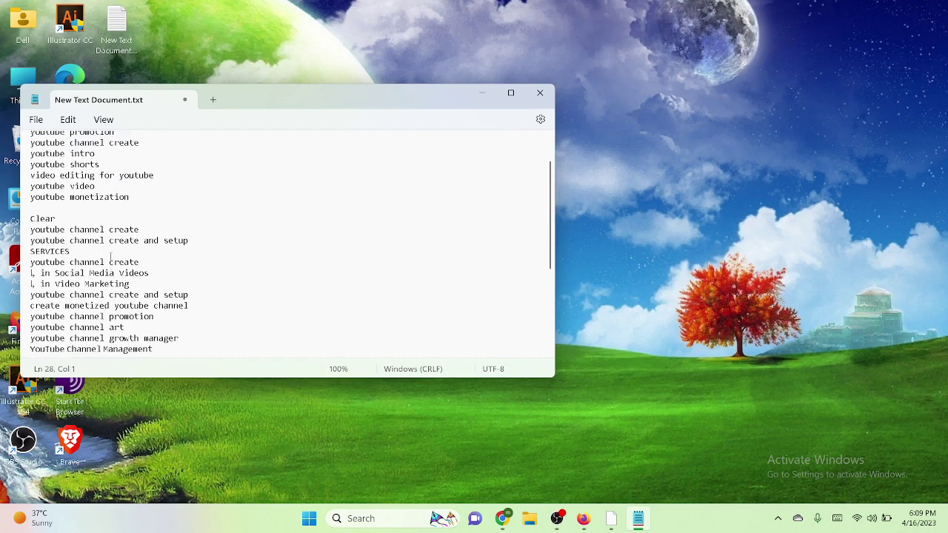
- Delete the service counts below "Social Media Design", "Video Marketing", "Social Media Marketing" and "Social Media Management" in the pasted category list
scroll(85, 277, down, 4)
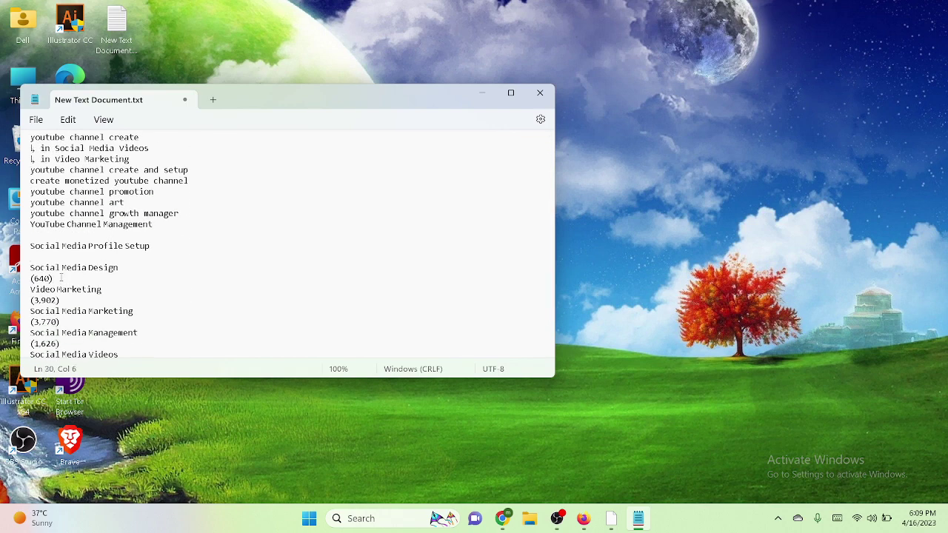
key(BackSpace)
key(BackSpace)
key(BackSpace)
key(BackSpace)
key(BackSpace)
key(BackSpace)
key(BackSpace)
key(BackSpace)
key(BackSpace)
key(BackSpace)
key(BackSpace)
key(BackSpace)
key(BackSpace)
key(BackSpace)
key(BackSpace)
key(BackSpace)
key(BackSpace)
key(BackSpace)
key(BackSpace)
key(BackSpace)
key(BackSpace)
key(BackSpace)
key(BackSpace)
key(BackSpace)
key(BackSpace)
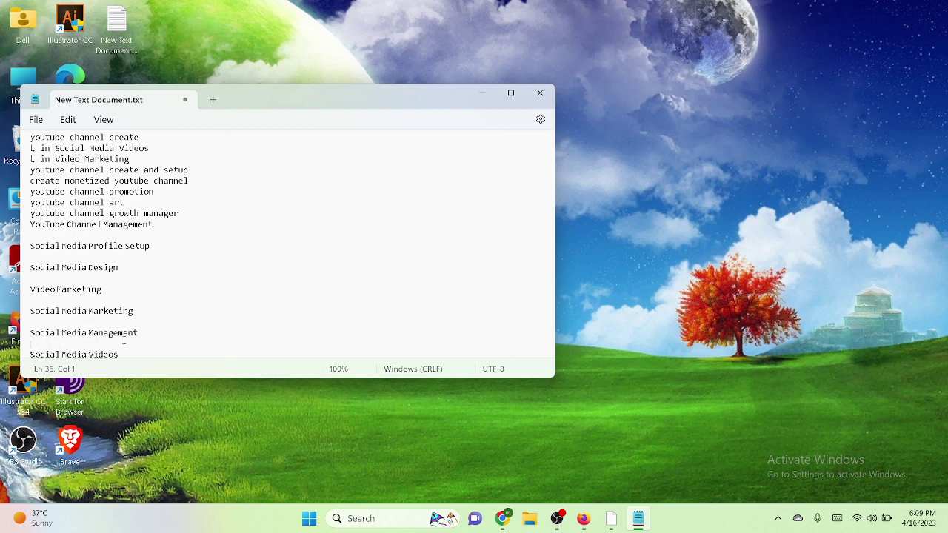
- Delete the service counts below "Social Media Videos", "Video Editing" and "Video SEO" in the pasted category list
scroll(123, 340, down, 2)
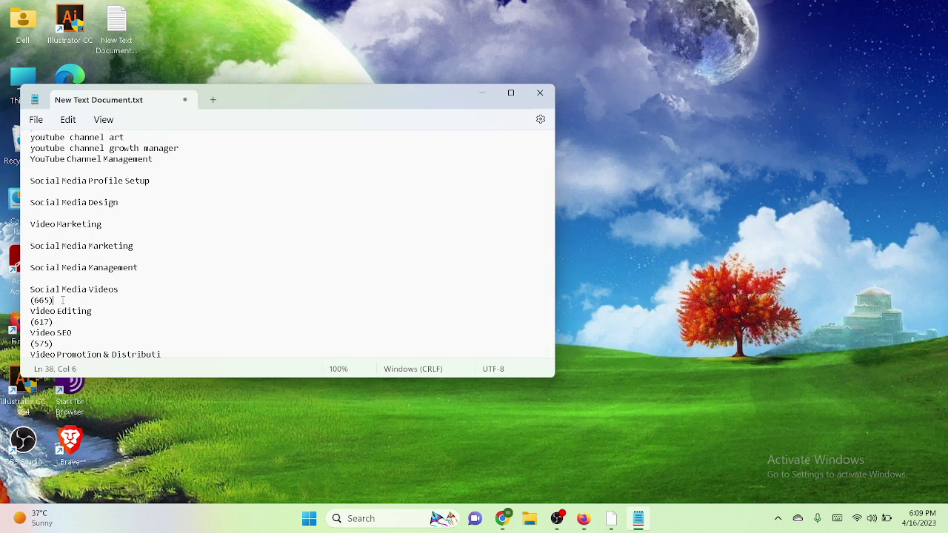
key(BackSpace)
key(BackSpace)
key(BackSpace)
key(BackSpace)
click(60, 322)
key(BackSpace)
key(BackSpace)
key(BackSpace)
key(BackSpace)
key(BackSpace)
key(BackSpace)
key(BackSpace)
key(BackSpace)
key(BackSpace)
key(BackSpace)
scroll(97, 314, down, 1)
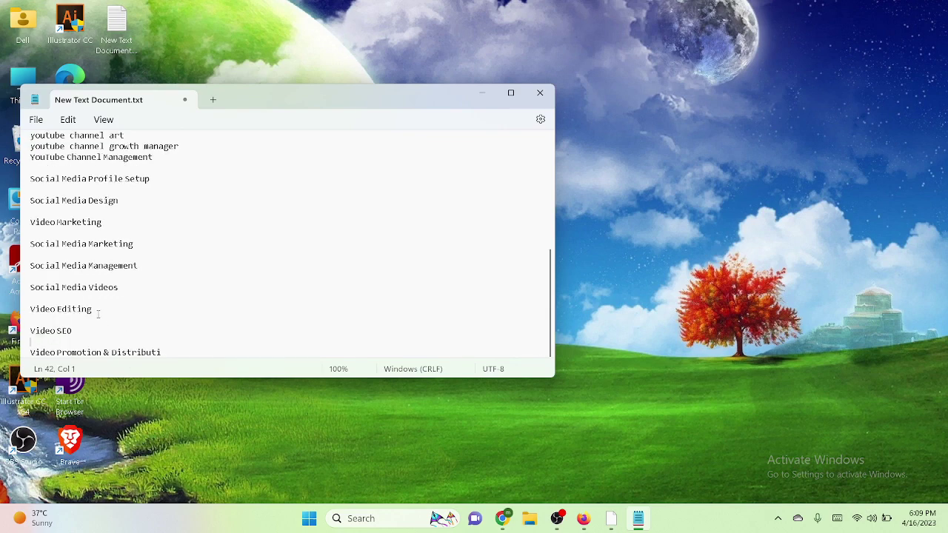
- Minimize the text document, switch to the Fiverr results in Chrome and close the open Category filter
scroll(97, 314, up, 8)
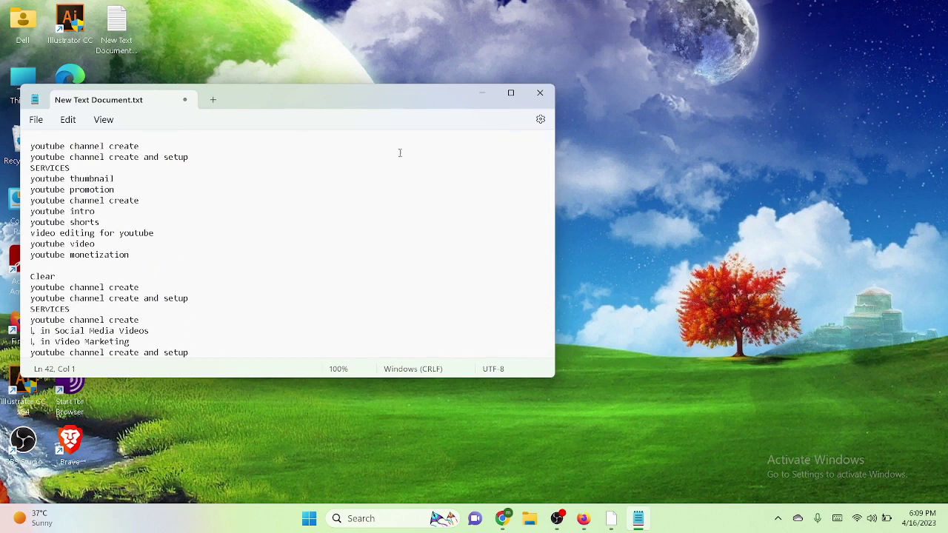
click(486, 94)
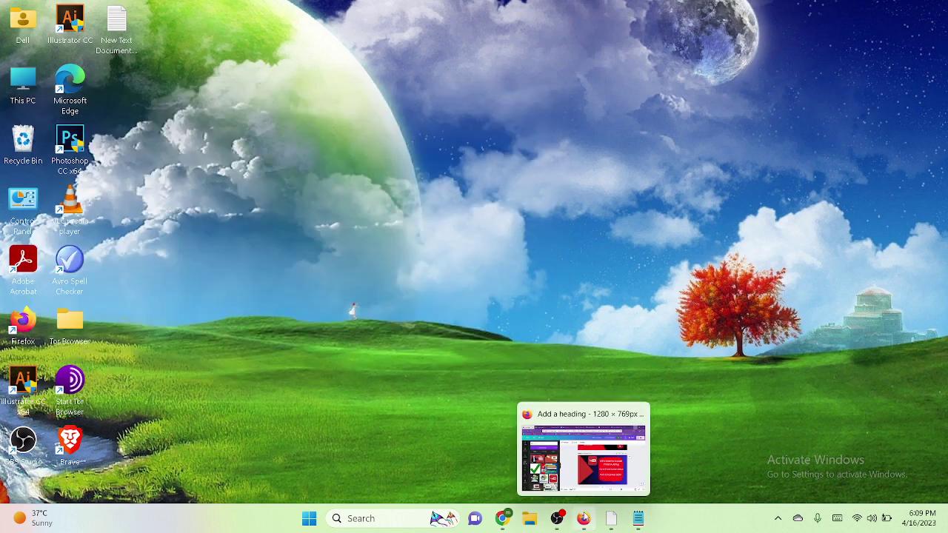
mouse_move(583, 521)
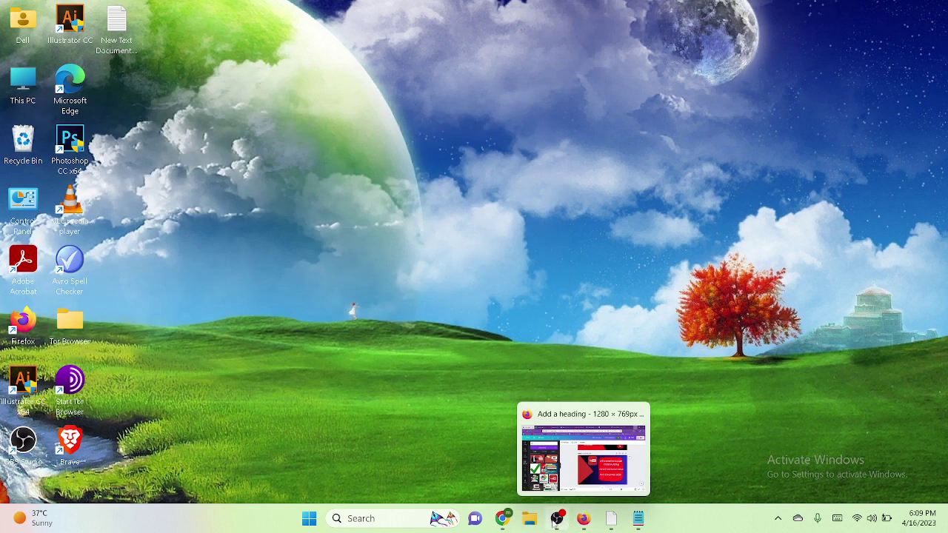
click(502, 518)
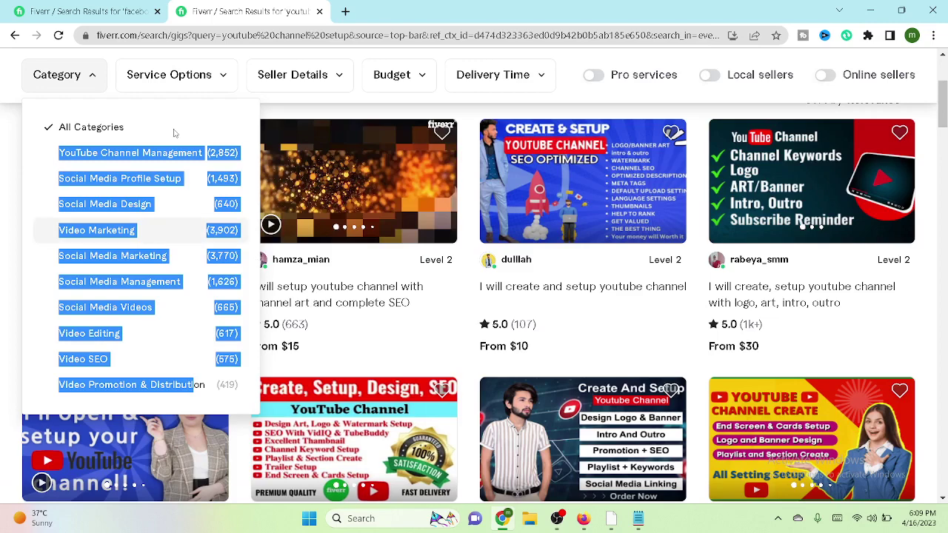
click(204, 122)
scroll(205, 141, up, 3)
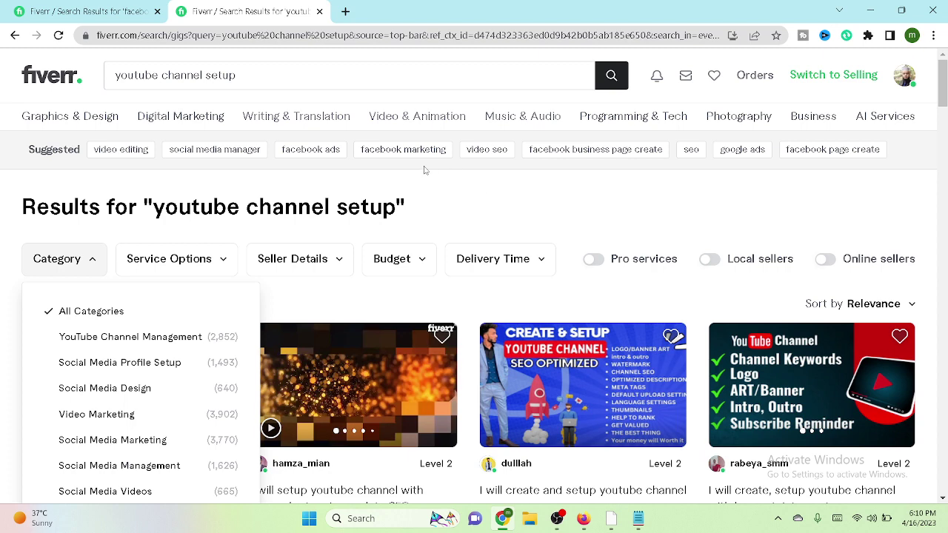
mouse_move(209, 123)
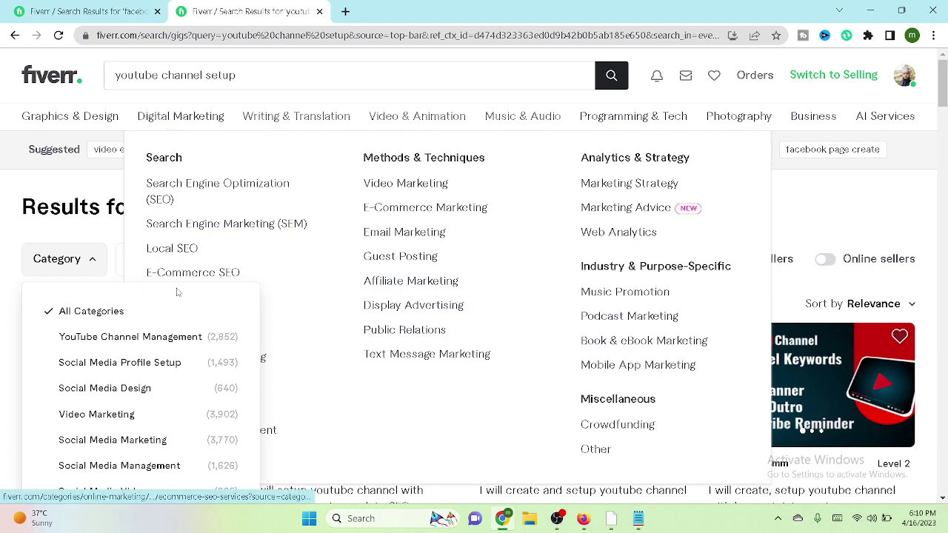
click(99, 184)
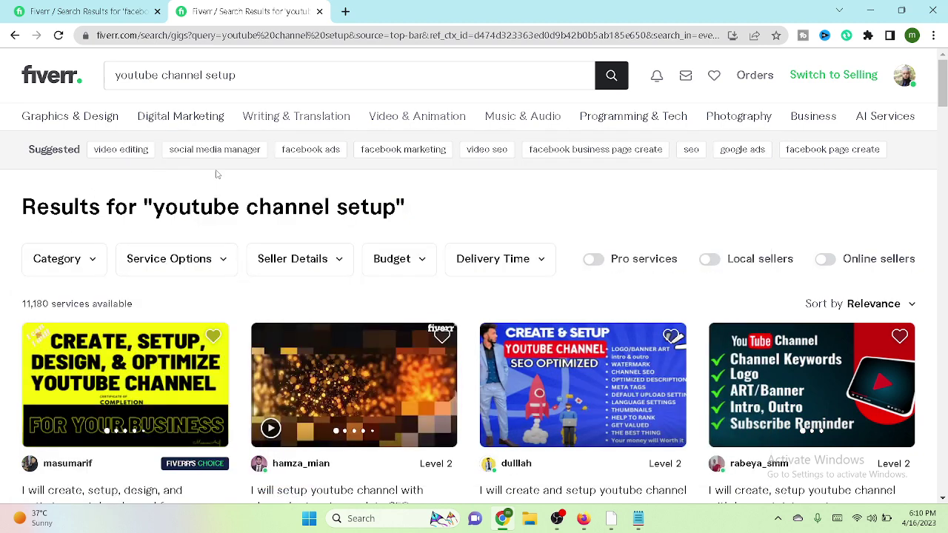
- Search Fiverr for the suggested service "youtube channel create and setup"
mouse_move(182, 118)
click(272, 75)
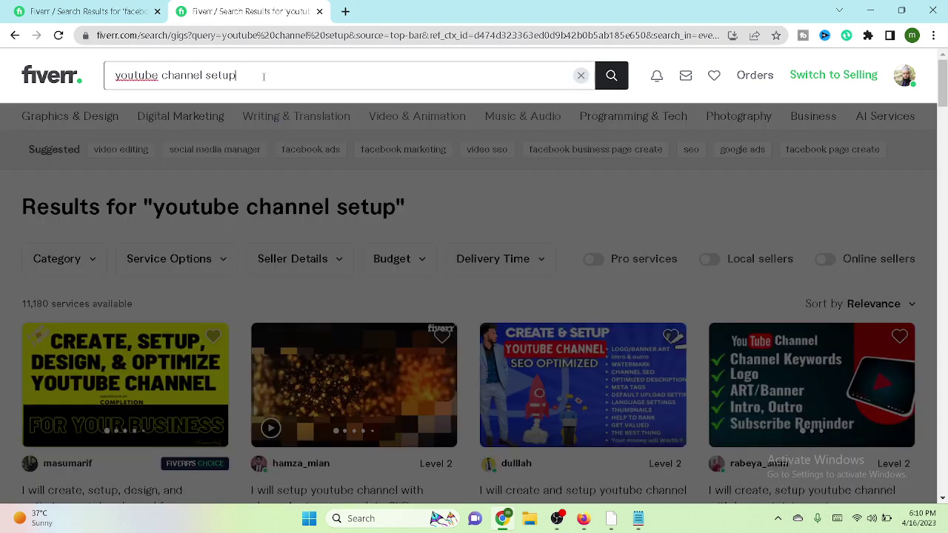
double_click(222, 75)
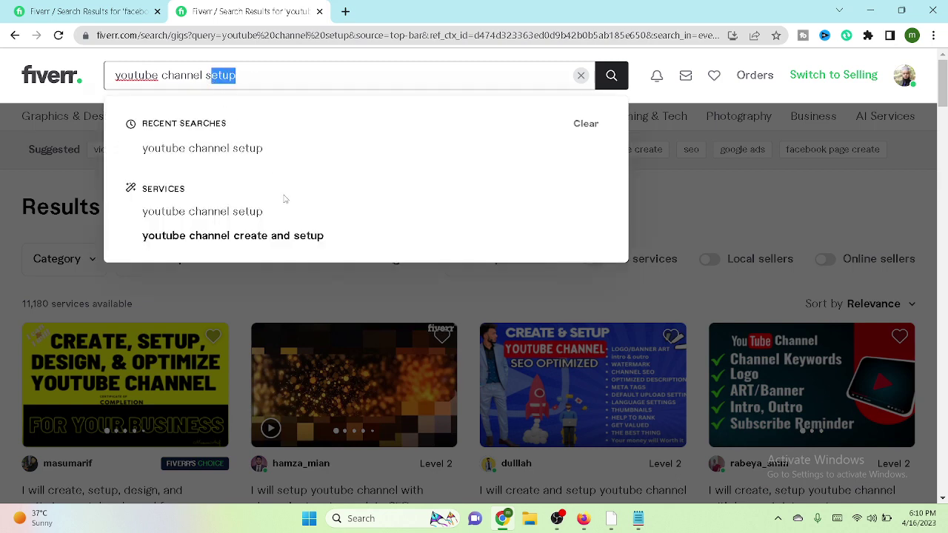
click(278, 236)
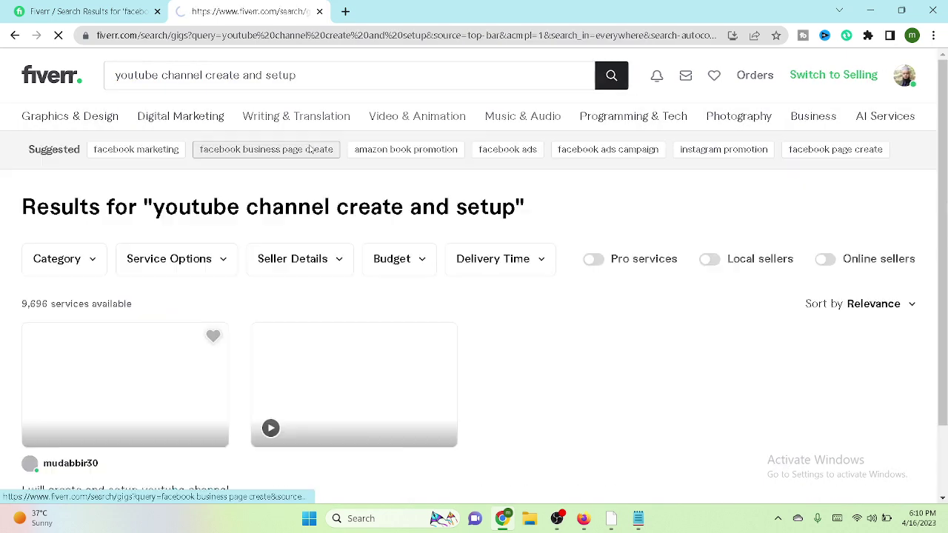
- Copy the Category filter's list from "YouTube Channel Management" down to "Video Promotion & Distribution" for these results, and close the filter
click(67, 260)
scroll(106, 291, down, 2)
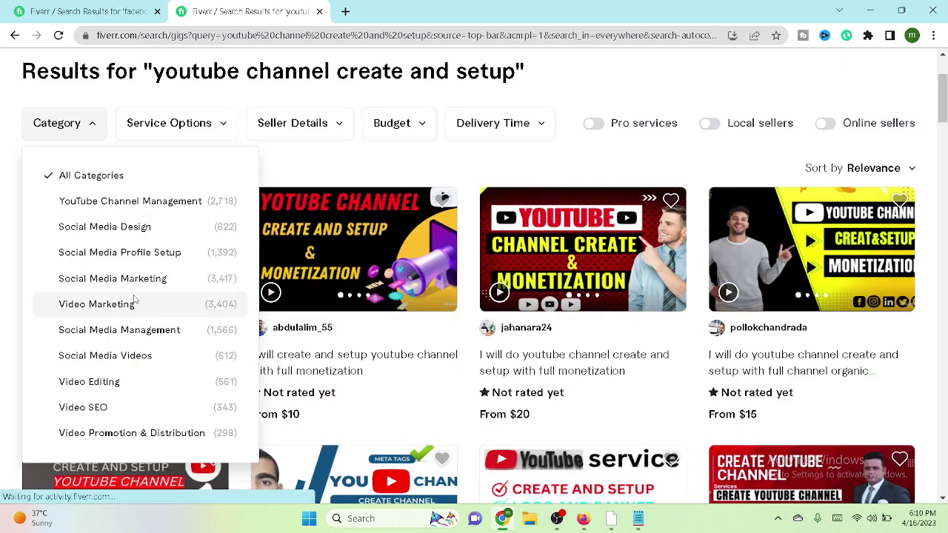
scroll(137, 308, down, 1)
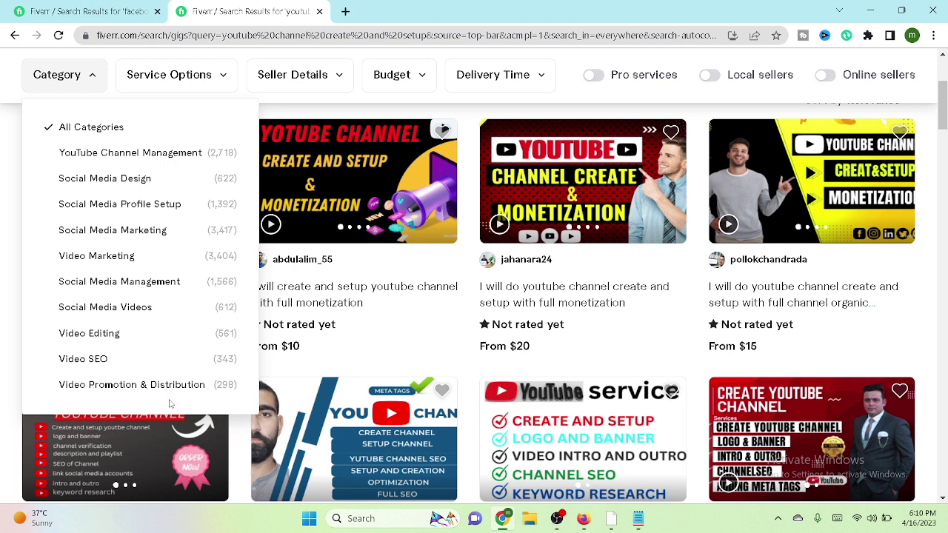
drag(170, 404, 46, 152)
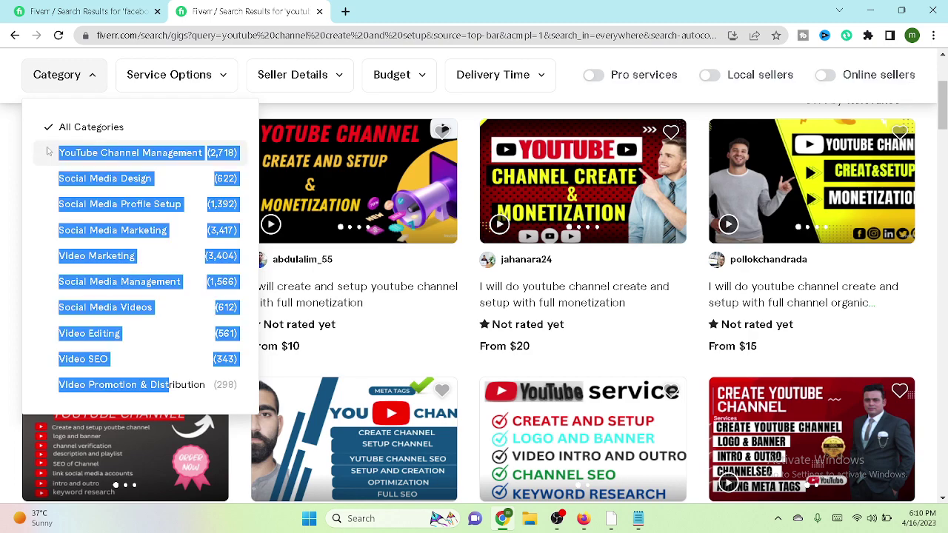
right_click(105, 185)
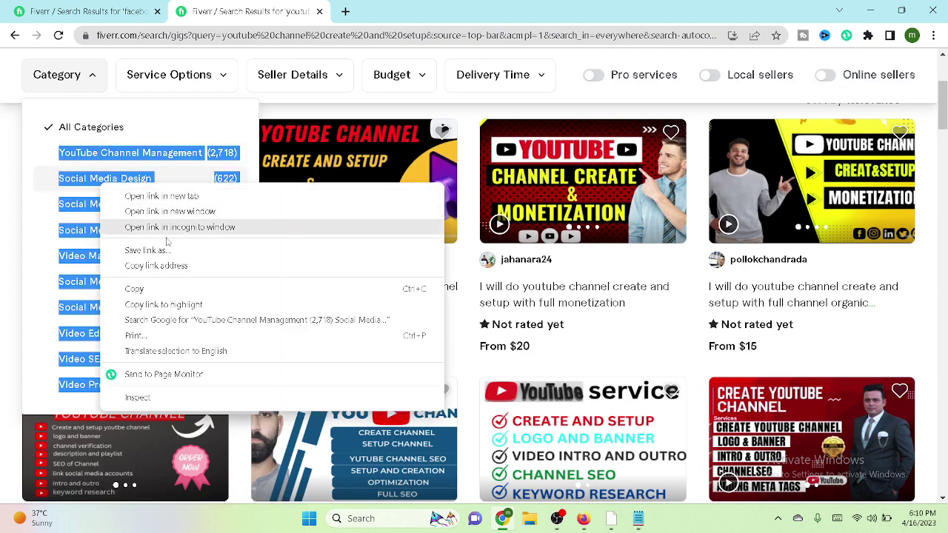
click(163, 289)
scroll(82, 196, up, 3)
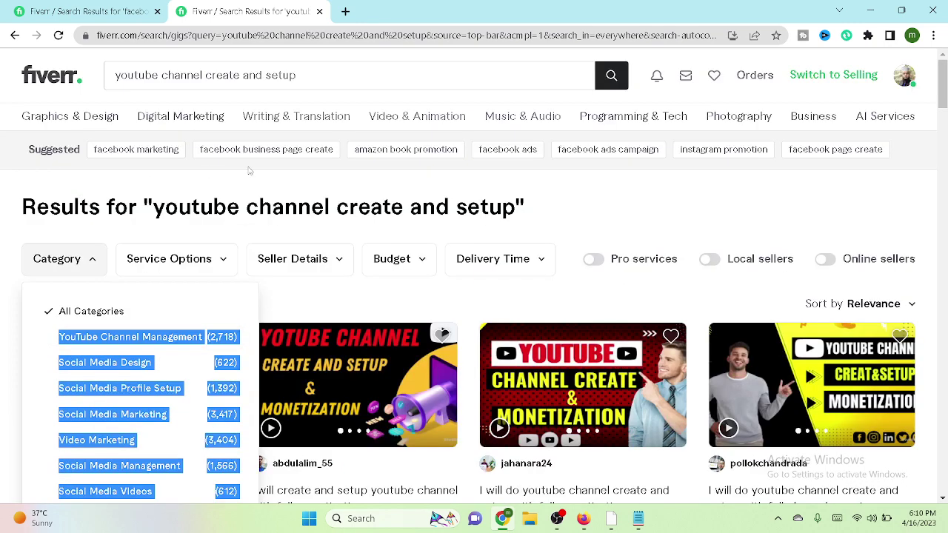
click(568, 204)
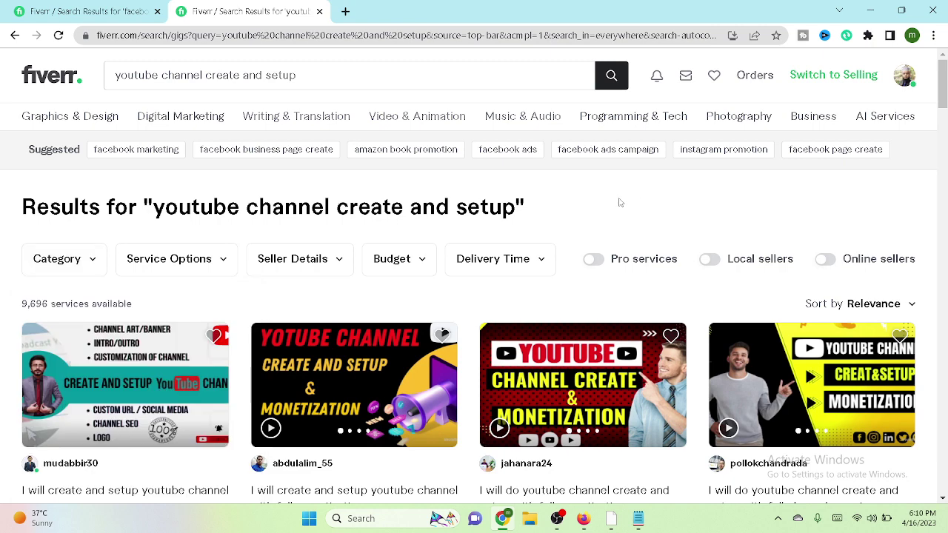
- Switch to the Notepad document and paste the copied categories on a new line below "Video Promotion & Distributi"
mouse_move(866, 120)
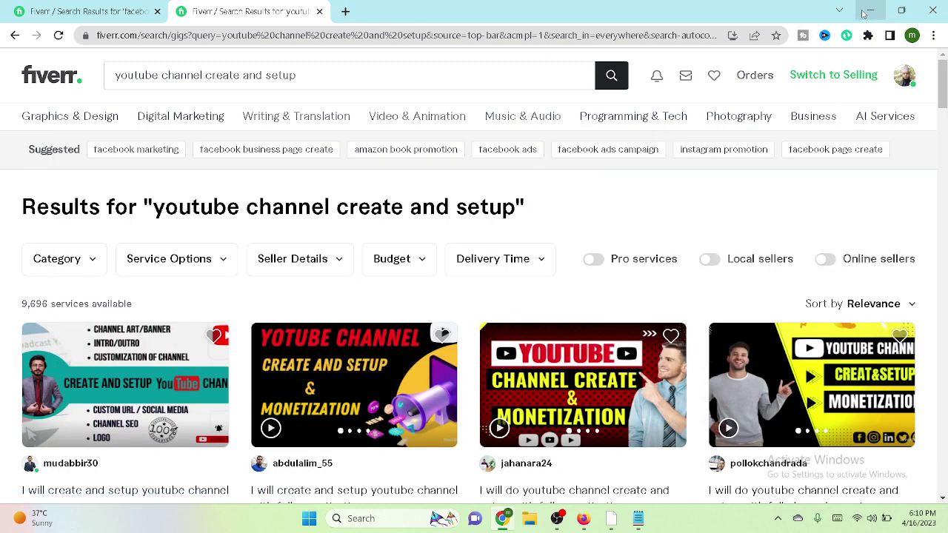
click(867, 11)
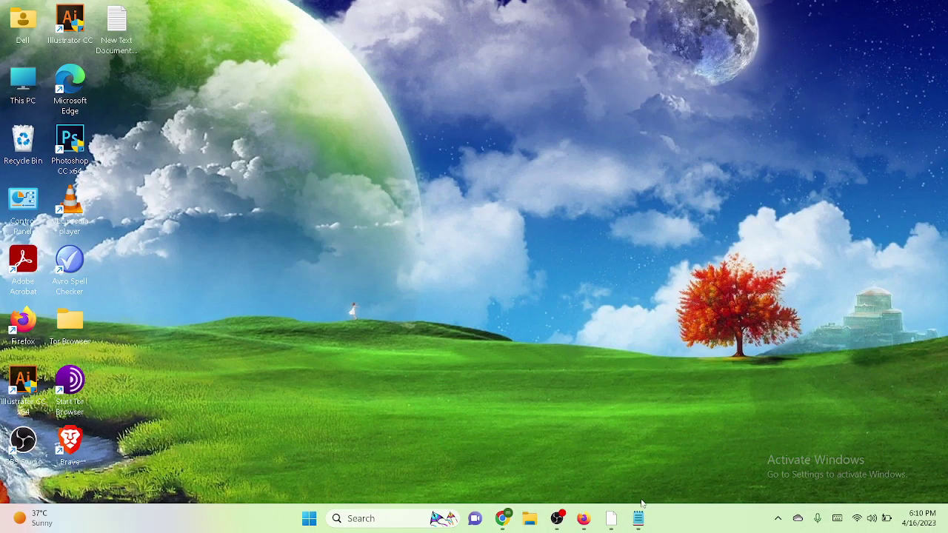
mouse_move(643, 504)
click(626, 455)
scroll(322, 285, down, 4)
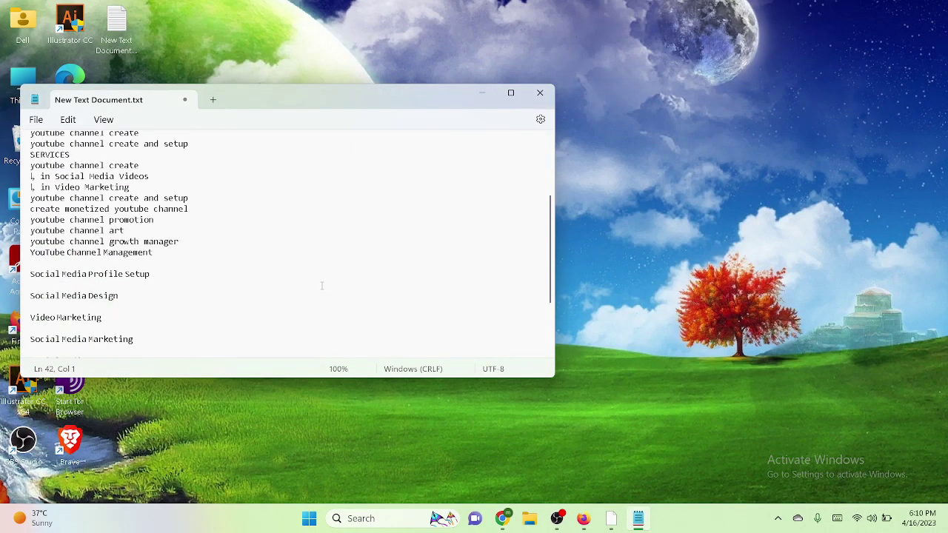
scroll(323, 285, down, 3)
click(177, 348)
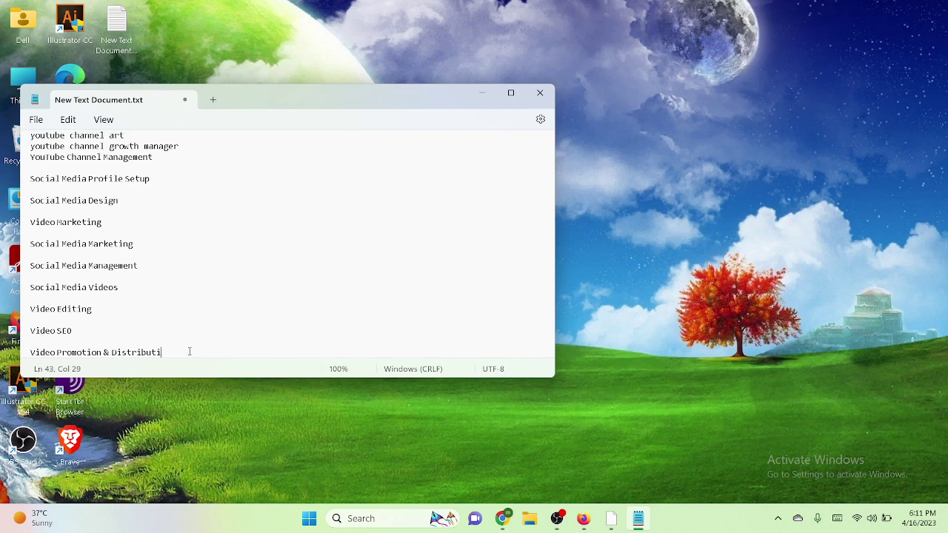
key(Return)
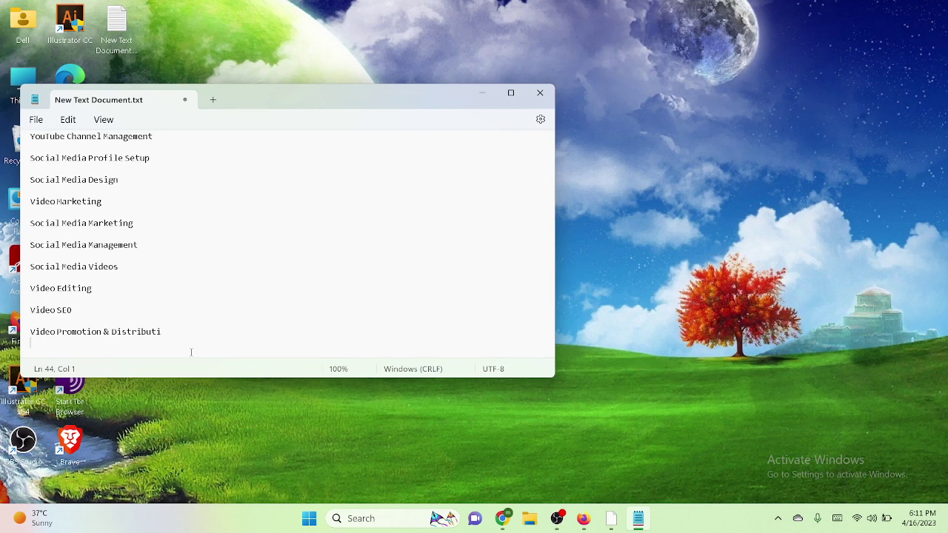
key(ctrl+v)
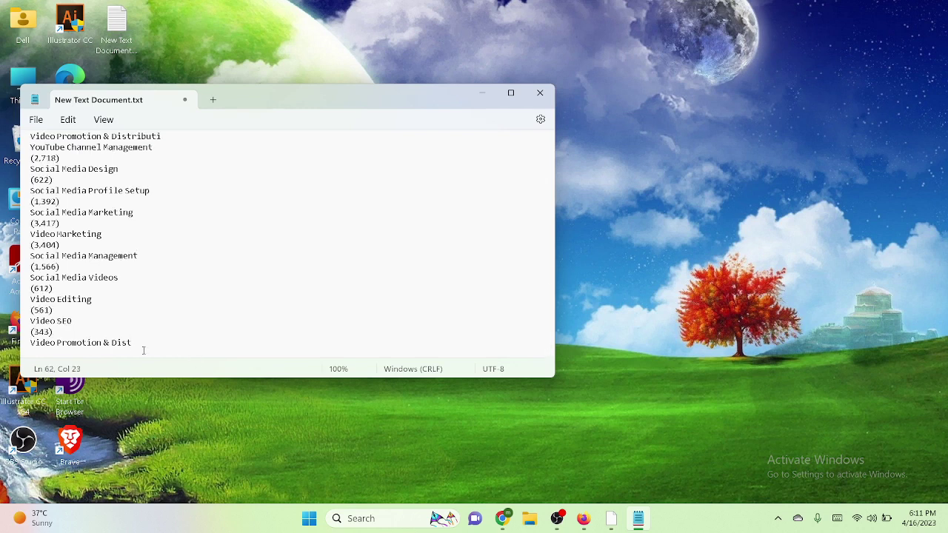
- Review the collected keywords and both category lists throughout the document, including the service count below the last "Video SEO"
drag(30, 331, 49, 332)
drag(30, 311, 53, 332)
scroll(76, 309, up, 5)
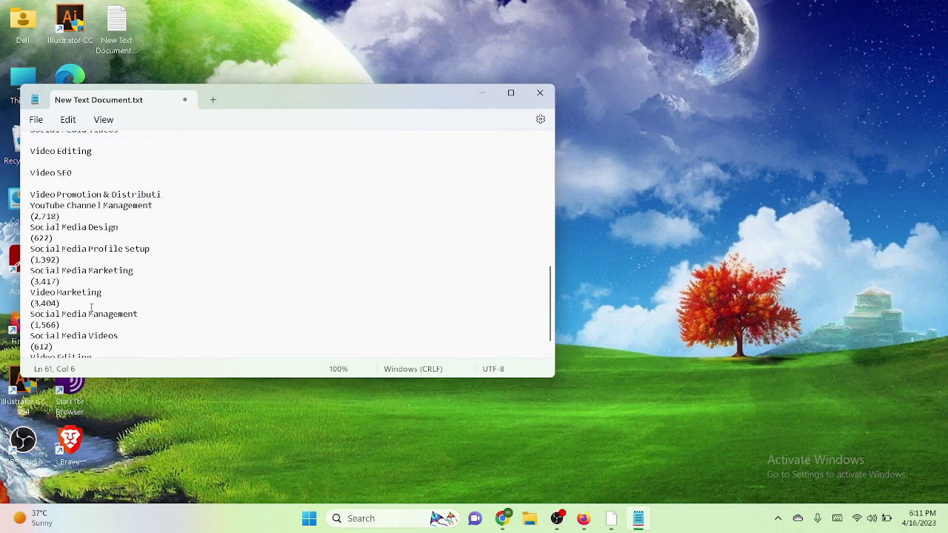
scroll(81, 309, down, 5)
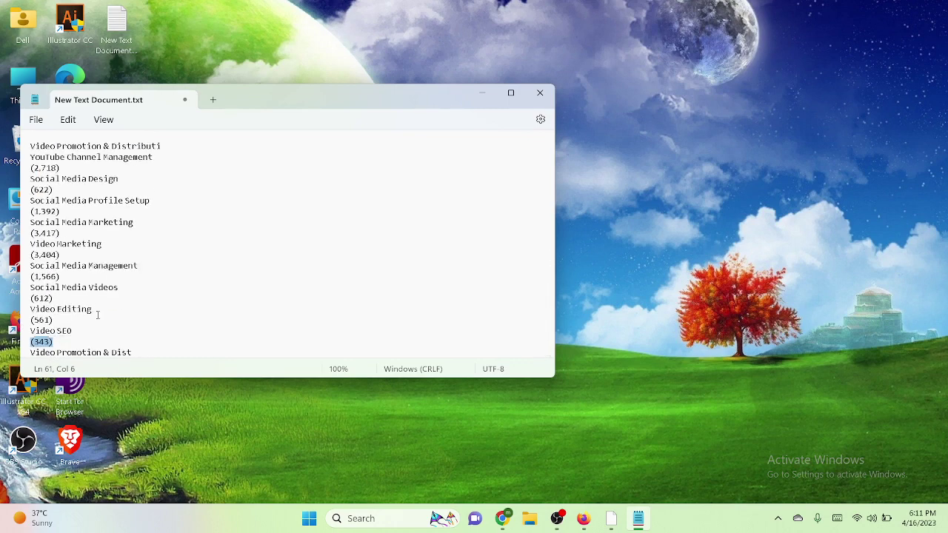
click(212, 263)
scroll(213, 263, up, 5)
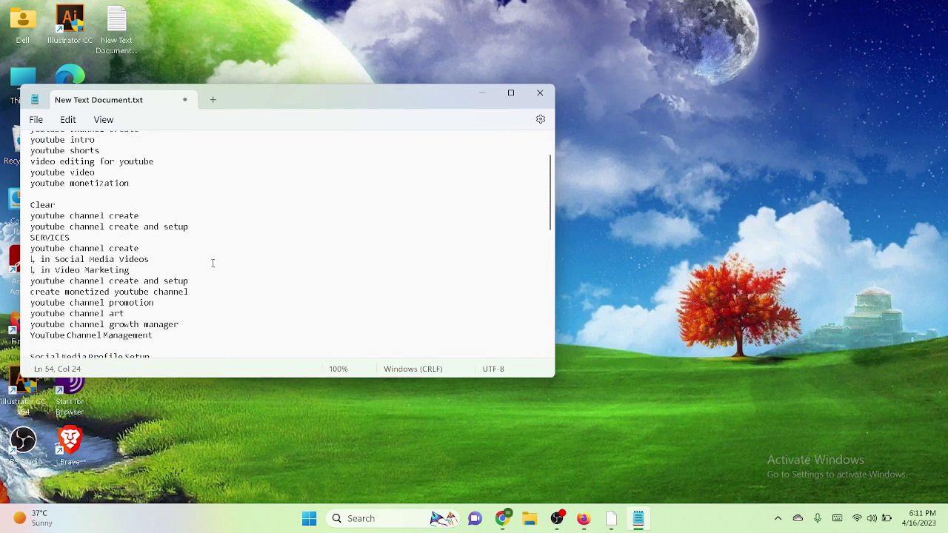
scroll(213, 262, down, 5)
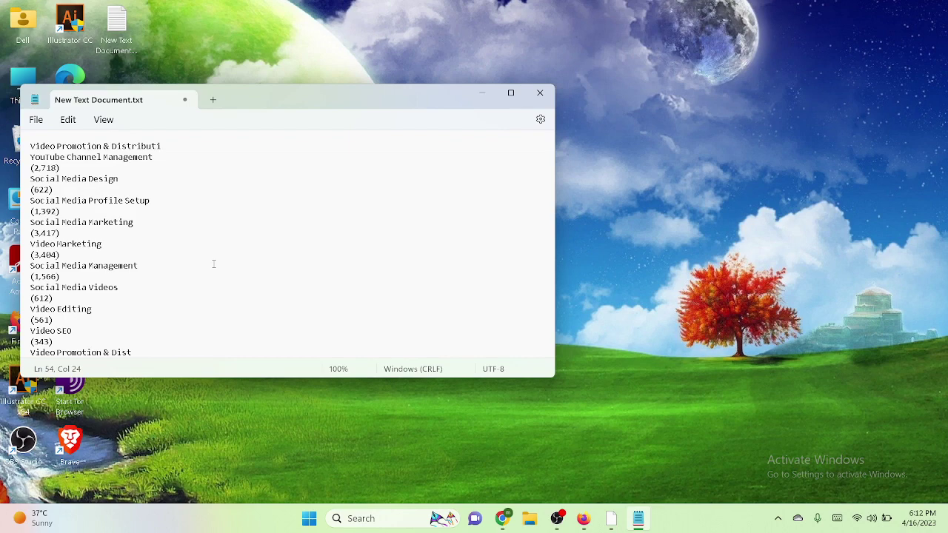
scroll(209, 246, up, 10)
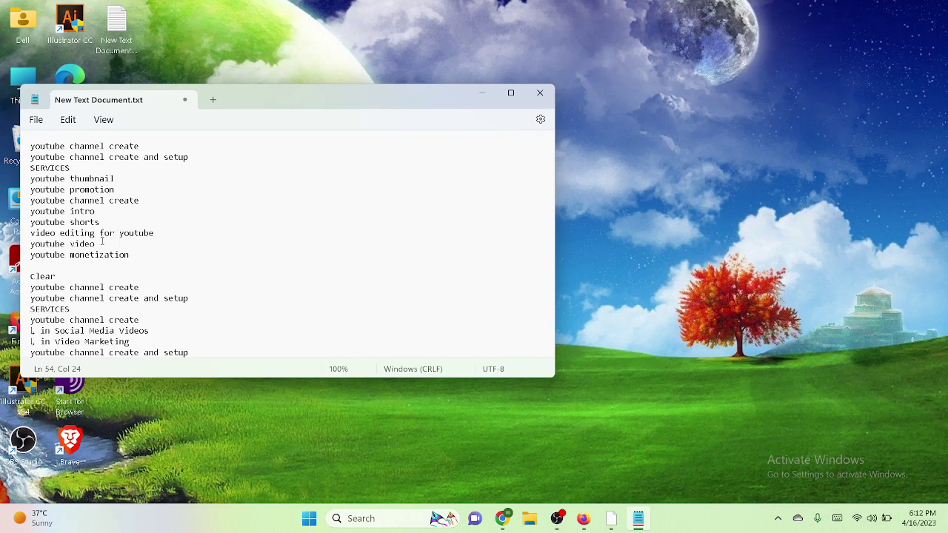
scroll(104, 243, down, 15)
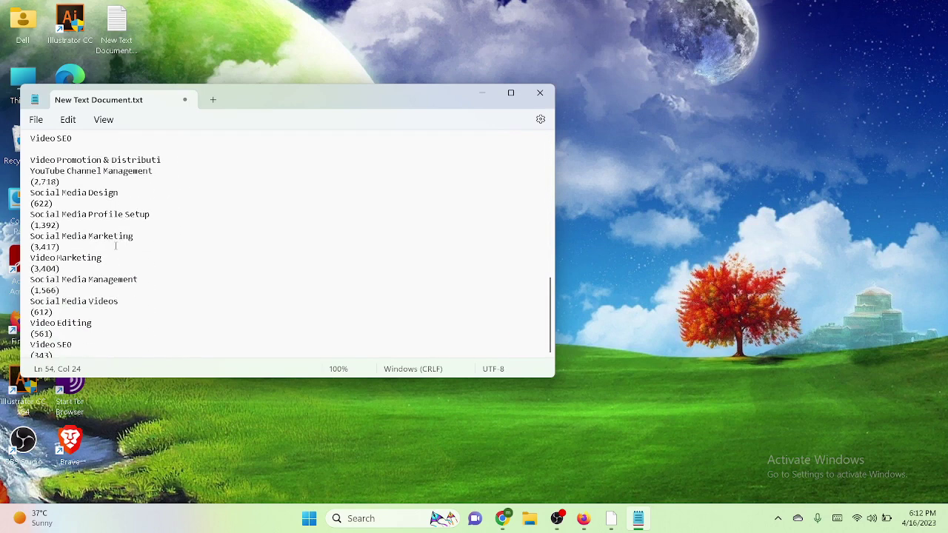
scroll(116, 246, down, 1)
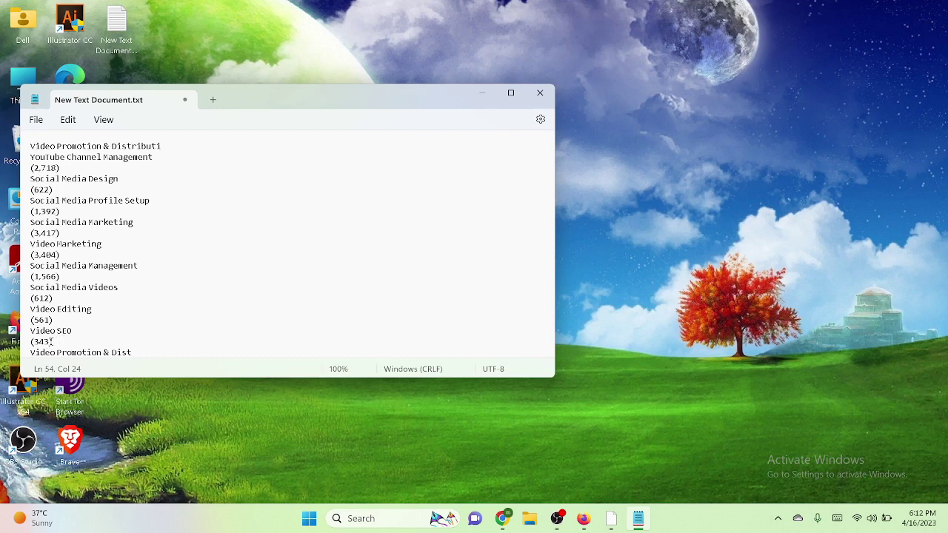
drag(30, 341, 51, 341)
scroll(154, 331, up, 10)
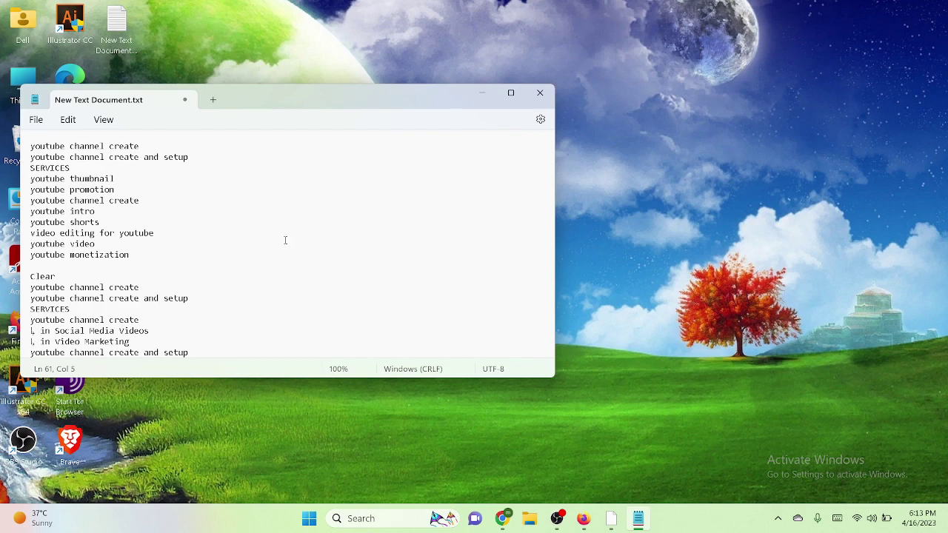
scroll(229, 200, down, 10)
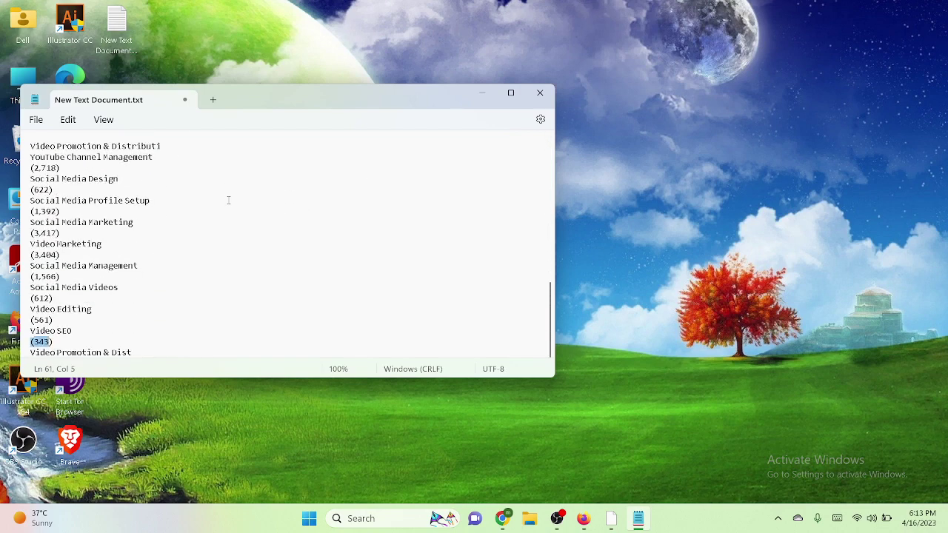
- Minimize Notepad, switch to the Fiverr results in Chrome and examine the Category filter's list down to "Video Promotion & Distribution"
click(480, 93)
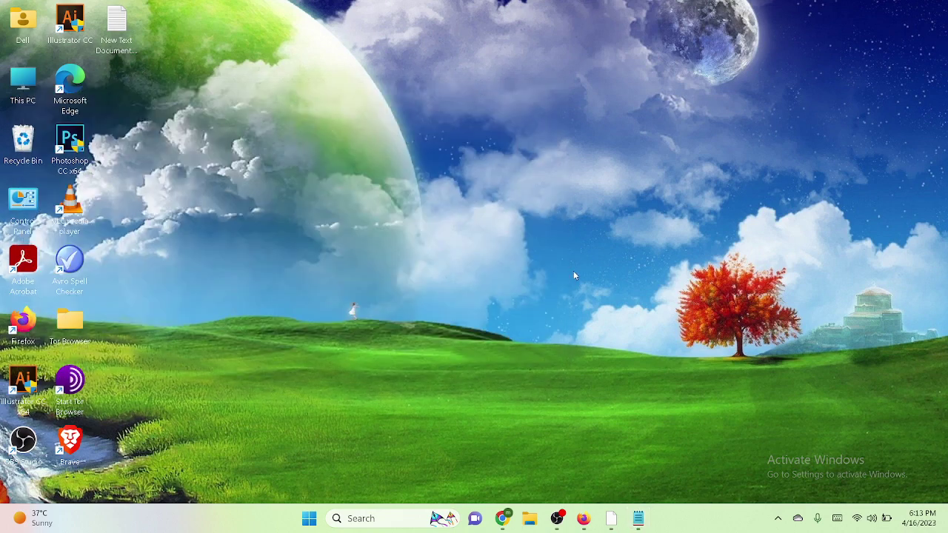
click(502, 519)
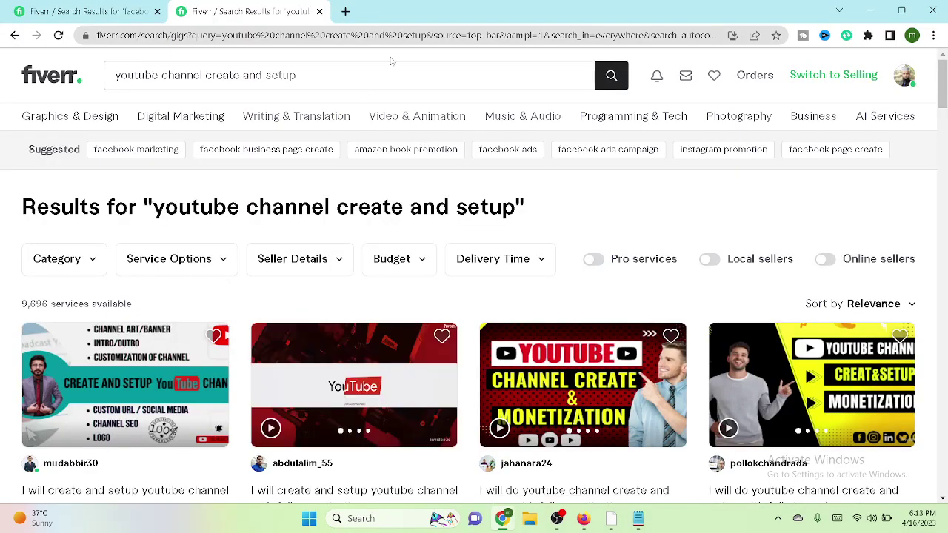
mouse_move(313, 121)
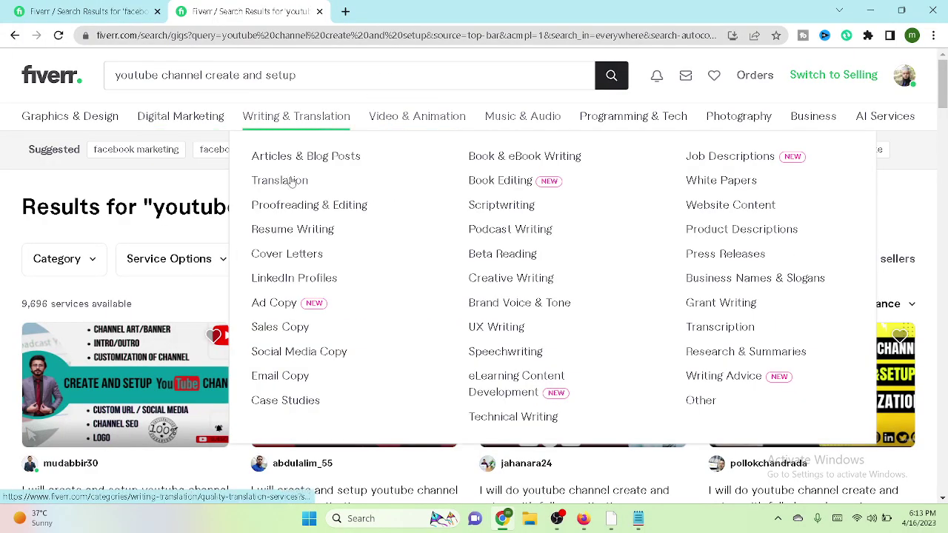
mouse_move(811, 126)
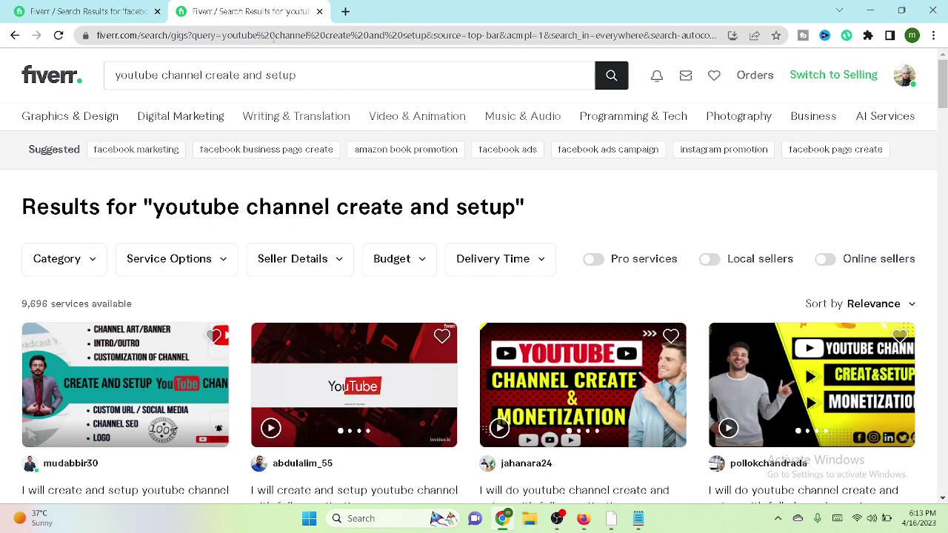
mouse_move(45, 127)
click(64, 266)
scroll(83, 344, down, 3)
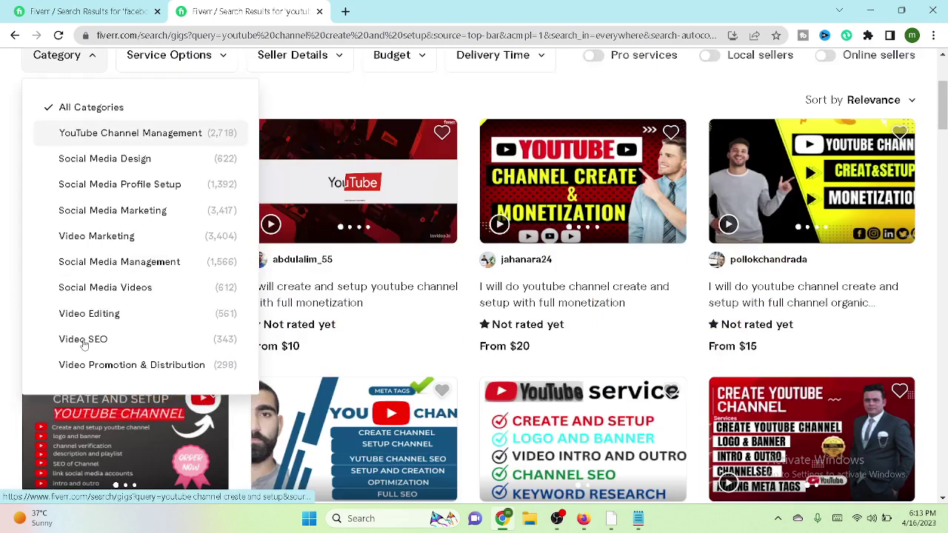
scroll(137, 310, down, 1)
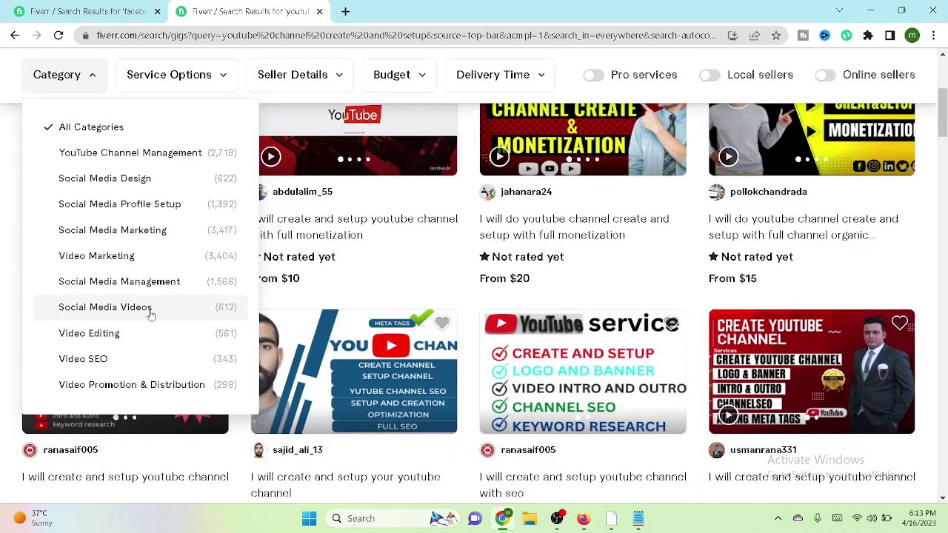
scroll(150, 314, up, 4)
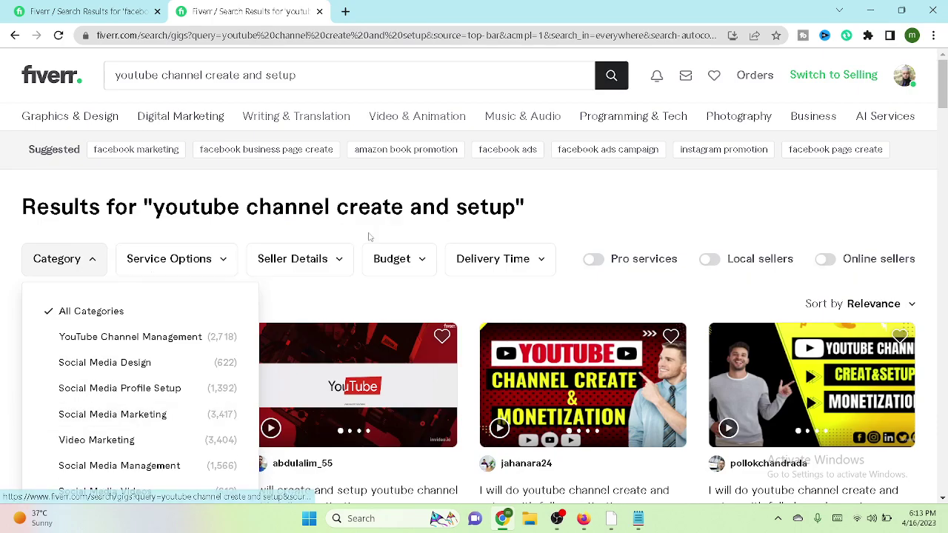
click(611, 214)
- Examine the gig titles, ratings and prices for "youtube channel create and setup", and view the choices under Service Options
scroll(610, 214, down, 1)
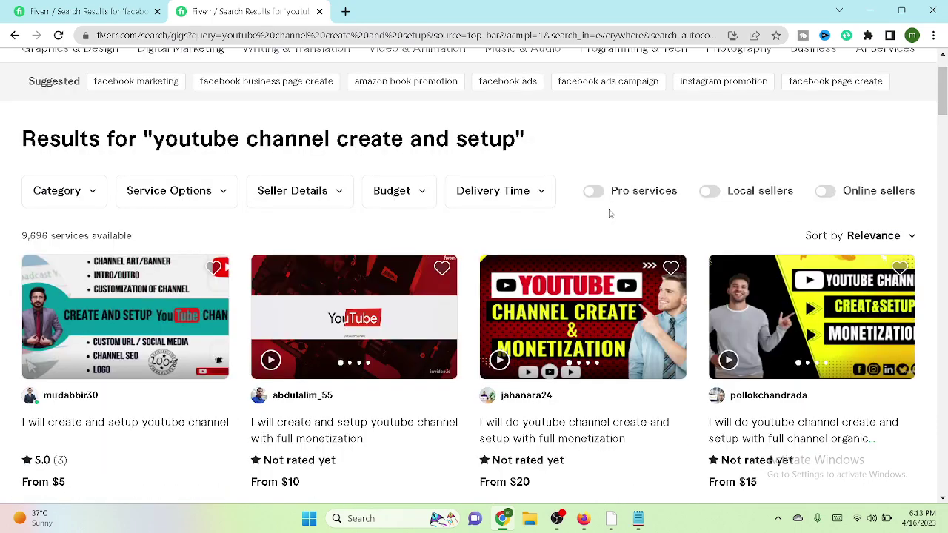
scroll(612, 213, down, 2)
scroll(612, 210, down, 2)
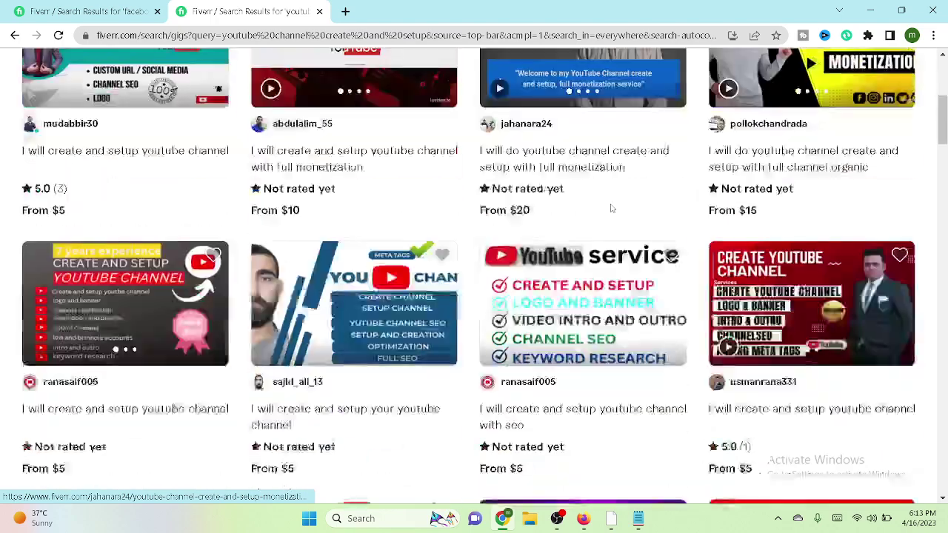
scroll(612, 210, down, 1)
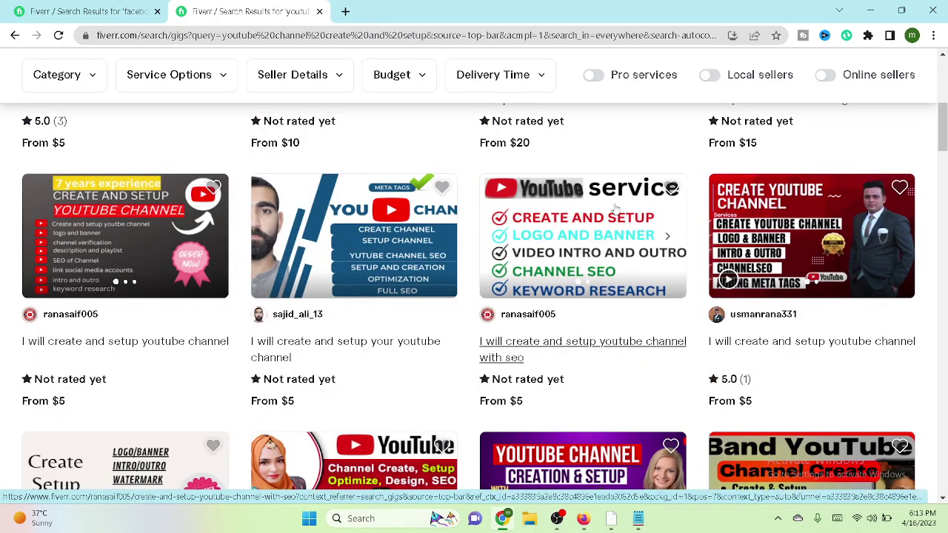
scroll(617, 211, down, 3)
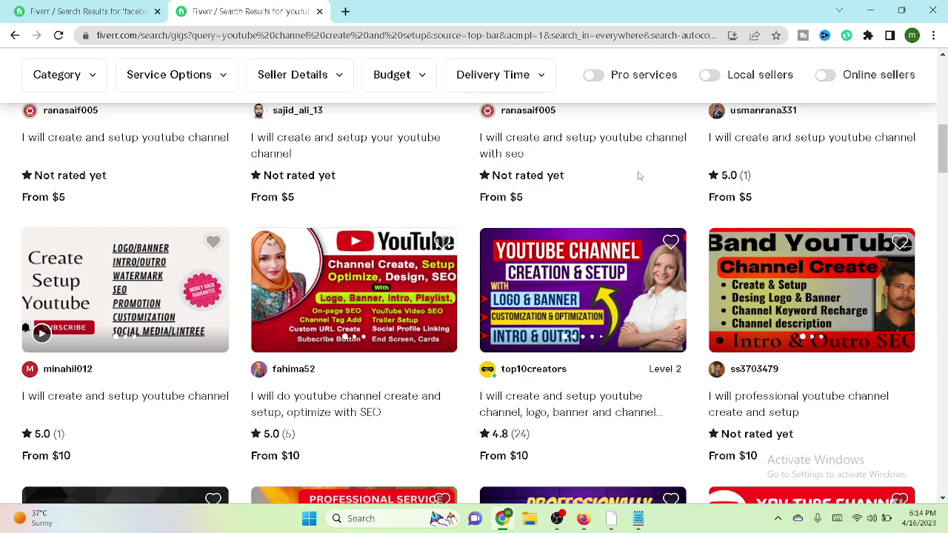
scroll(639, 176, up, 5)
scroll(639, 175, down, 2)
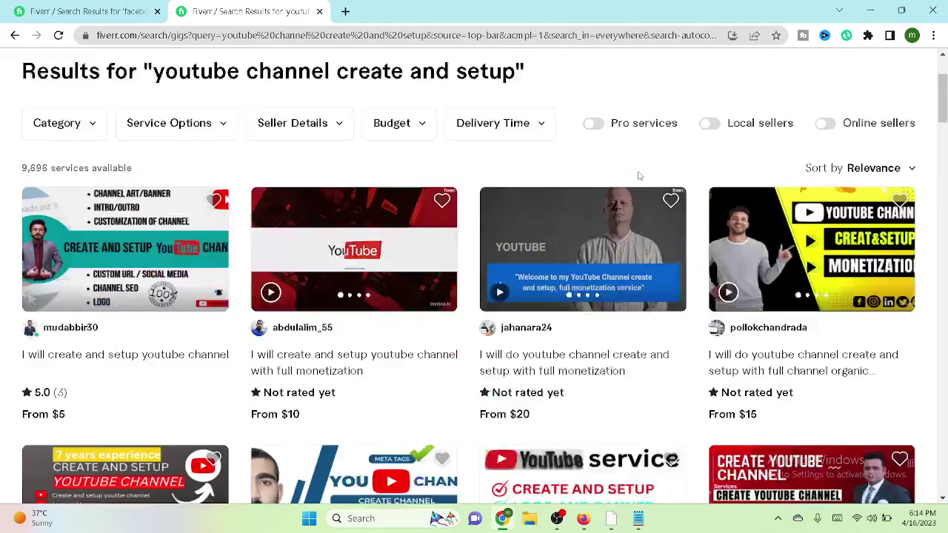
scroll(640, 176, down, 3)
scroll(639, 175, up, 3)
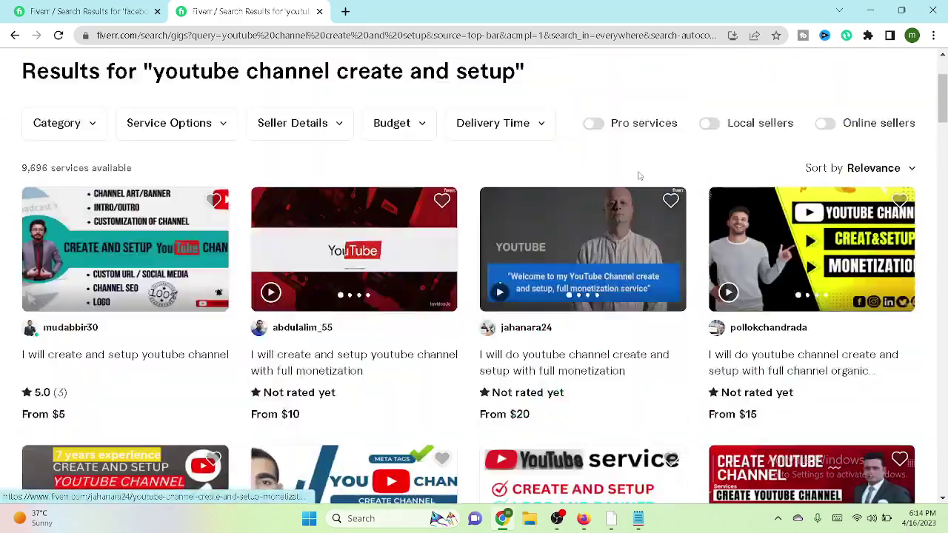
scroll(639, 176, up, 1)
scroll(640, 175, down, 5)
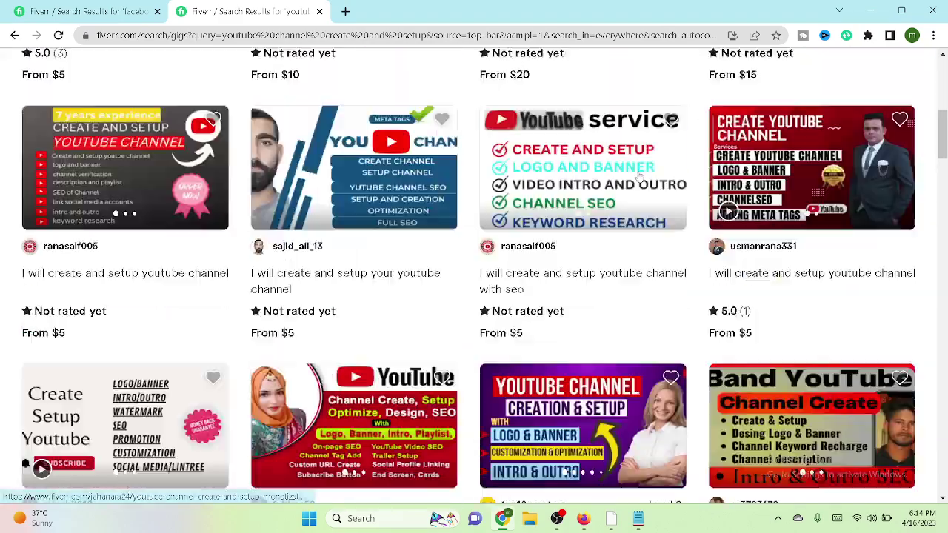
scroll(639, 175, up, 6)
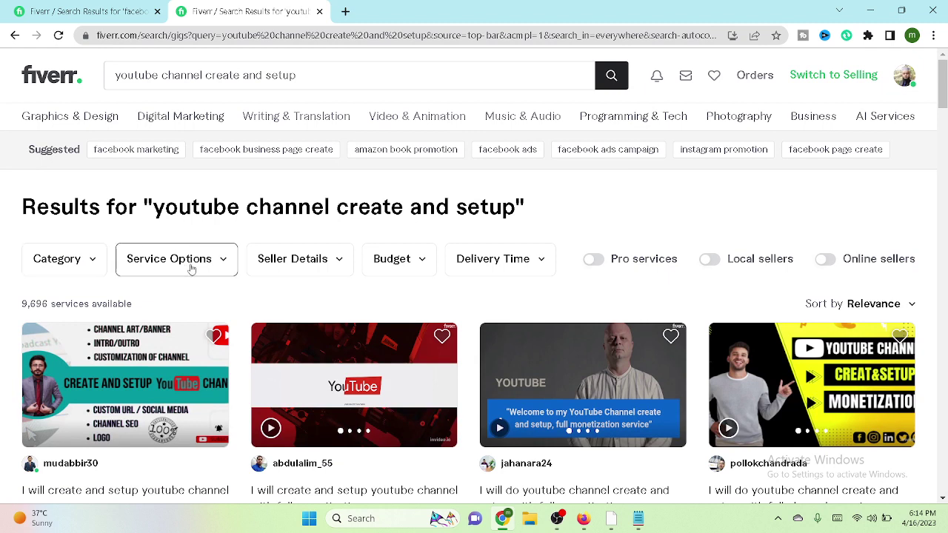
click(225, 259)
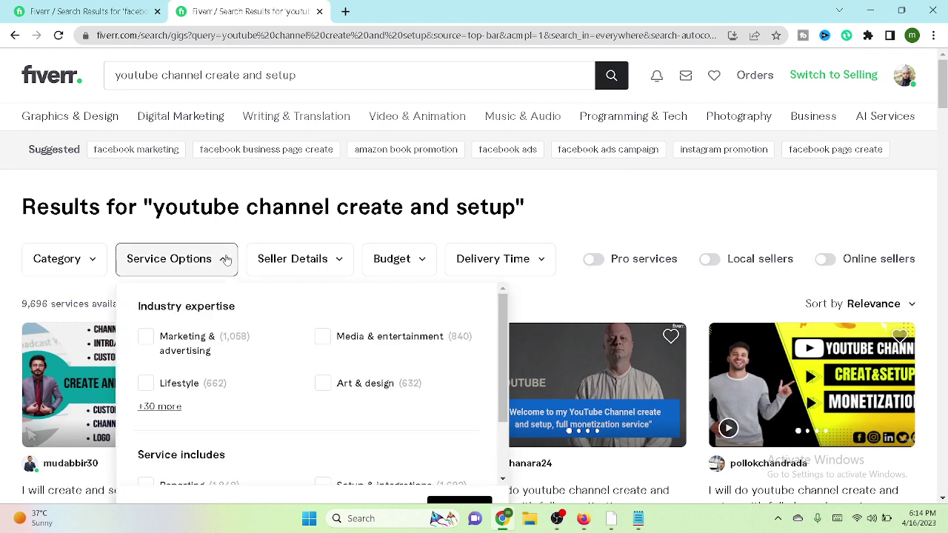
click(225, 259)
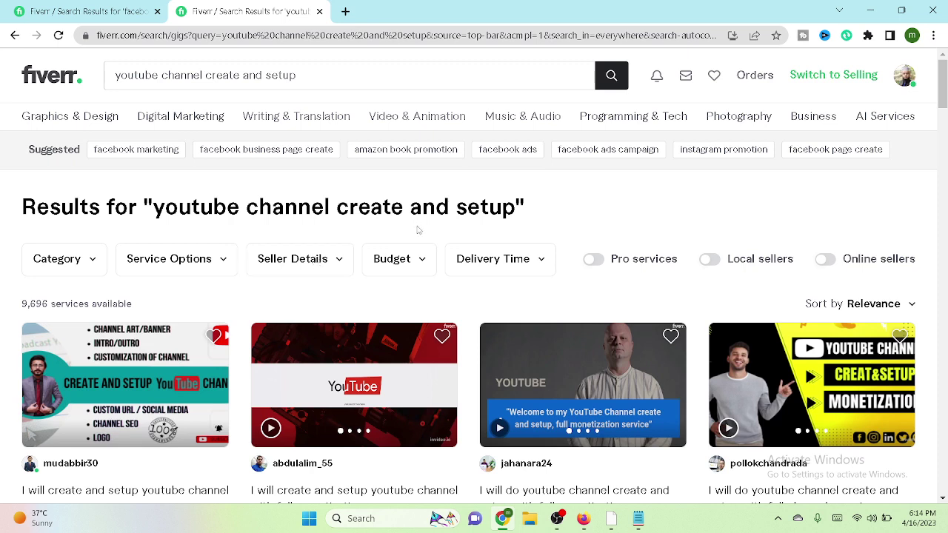
- Open a new Incognito window, search Google for "fiverr" and open the Fiverr home page from the results
click(934, 34)
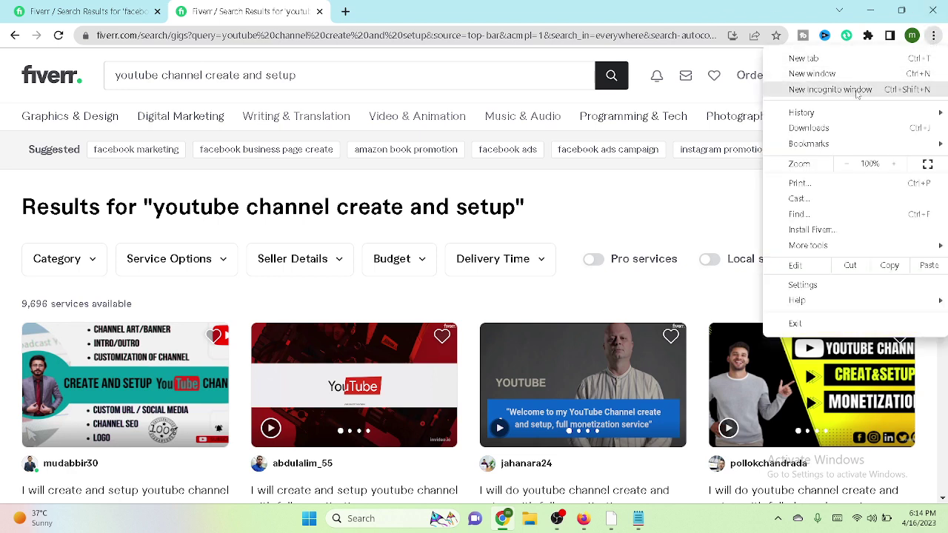
click(830, 89)
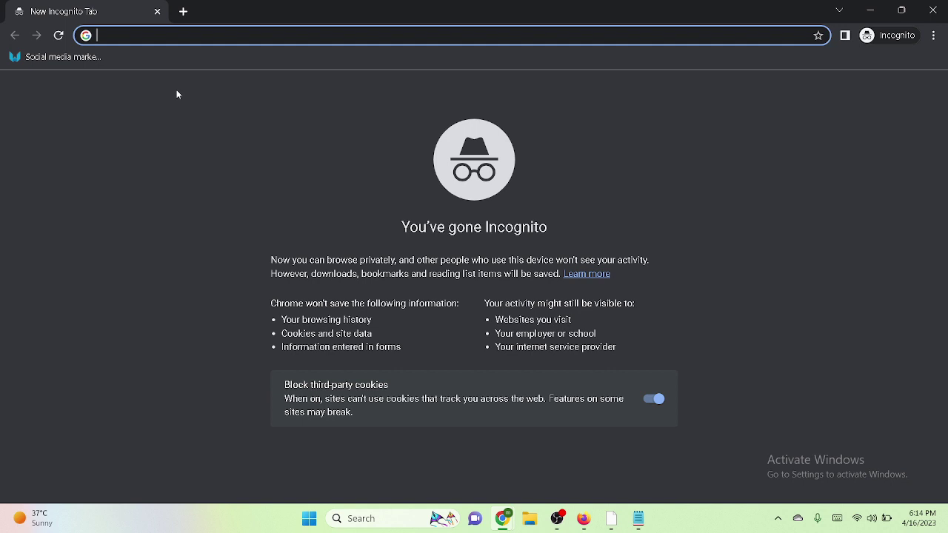
text(fiverr)
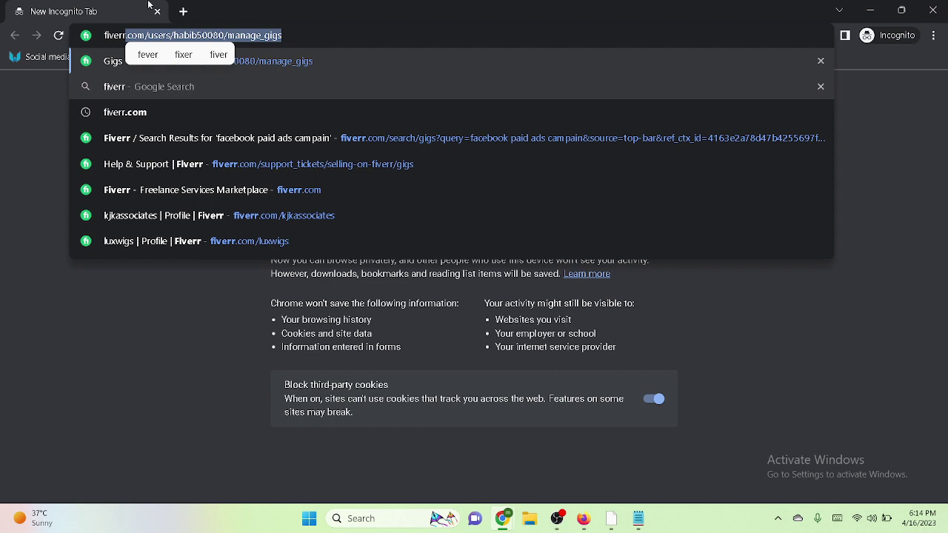
click(115, 88)
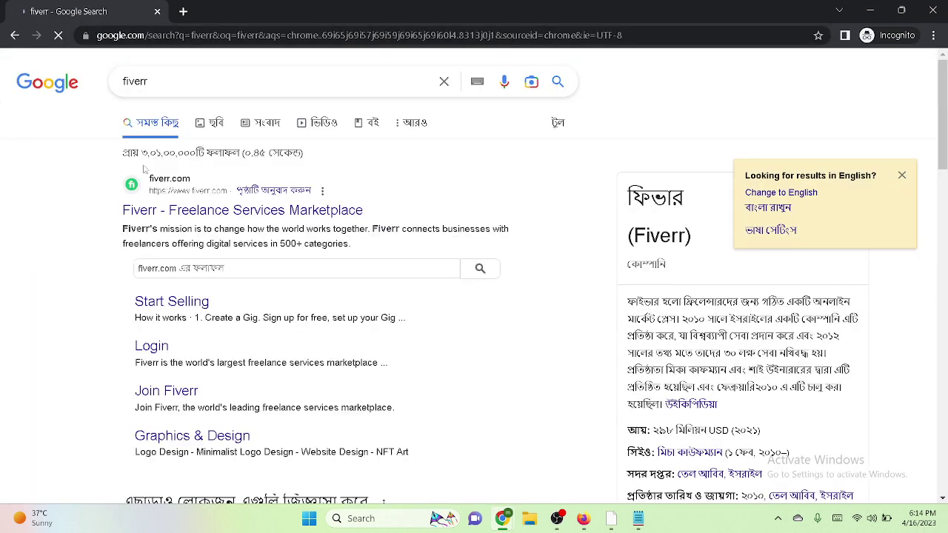
click(143, 206)
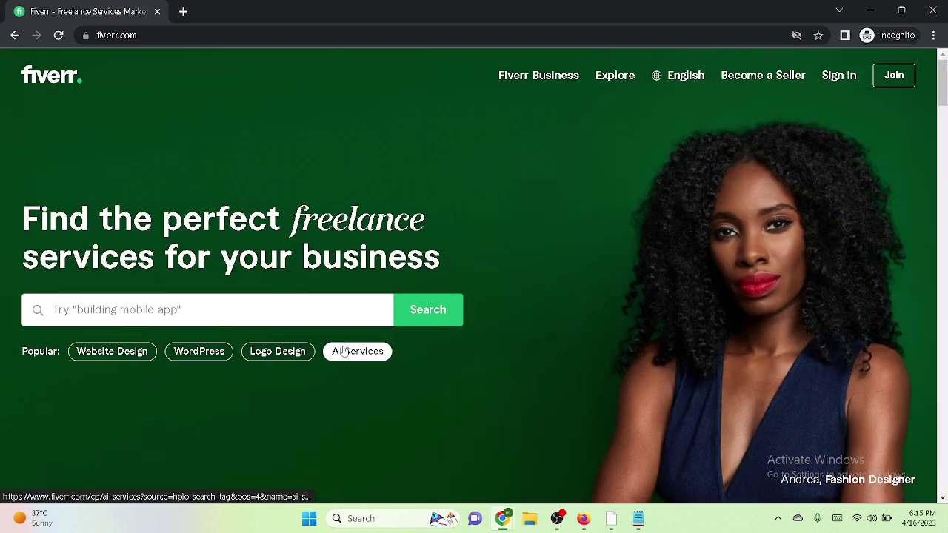
- View the popular AI Services page and return to the Fiverr home page
click(343, 351)
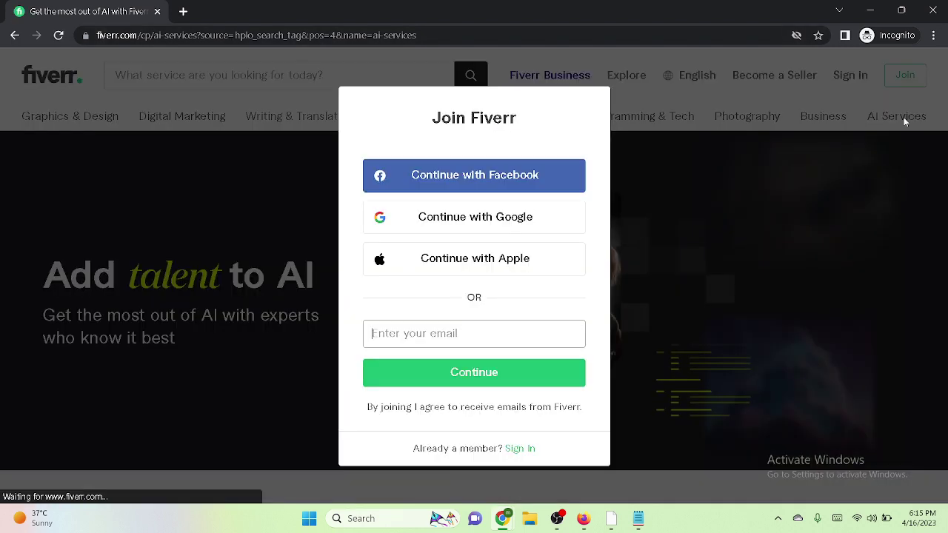
click(14, 37)
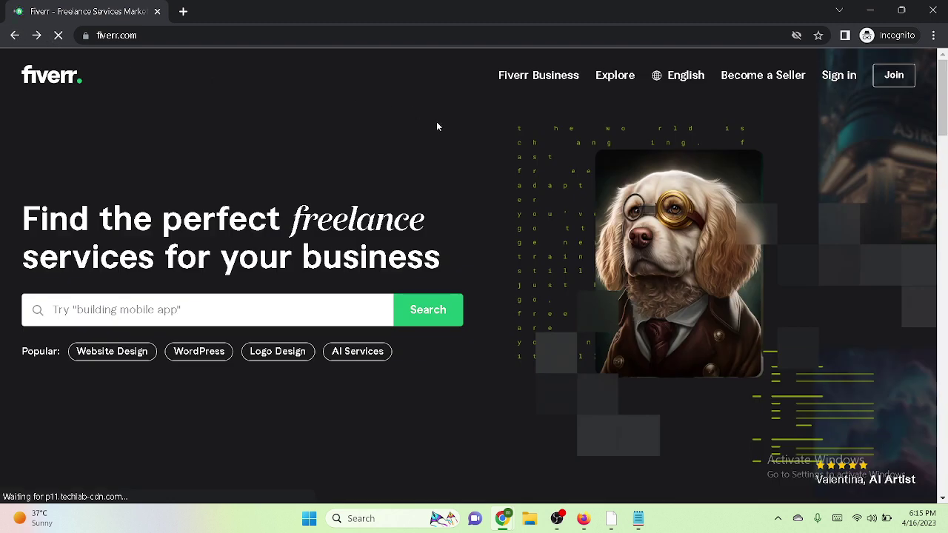